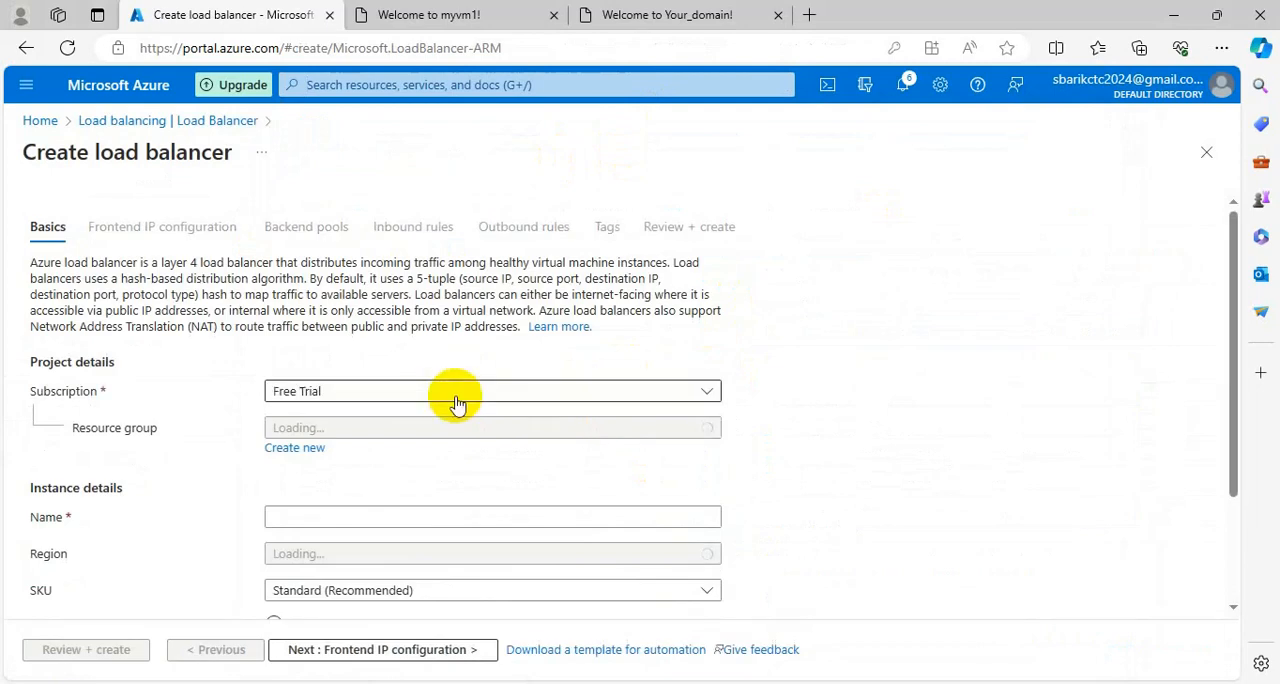
Assign the new load balancer to the rg-alb resource group and name it azlb.
click(344, 432)
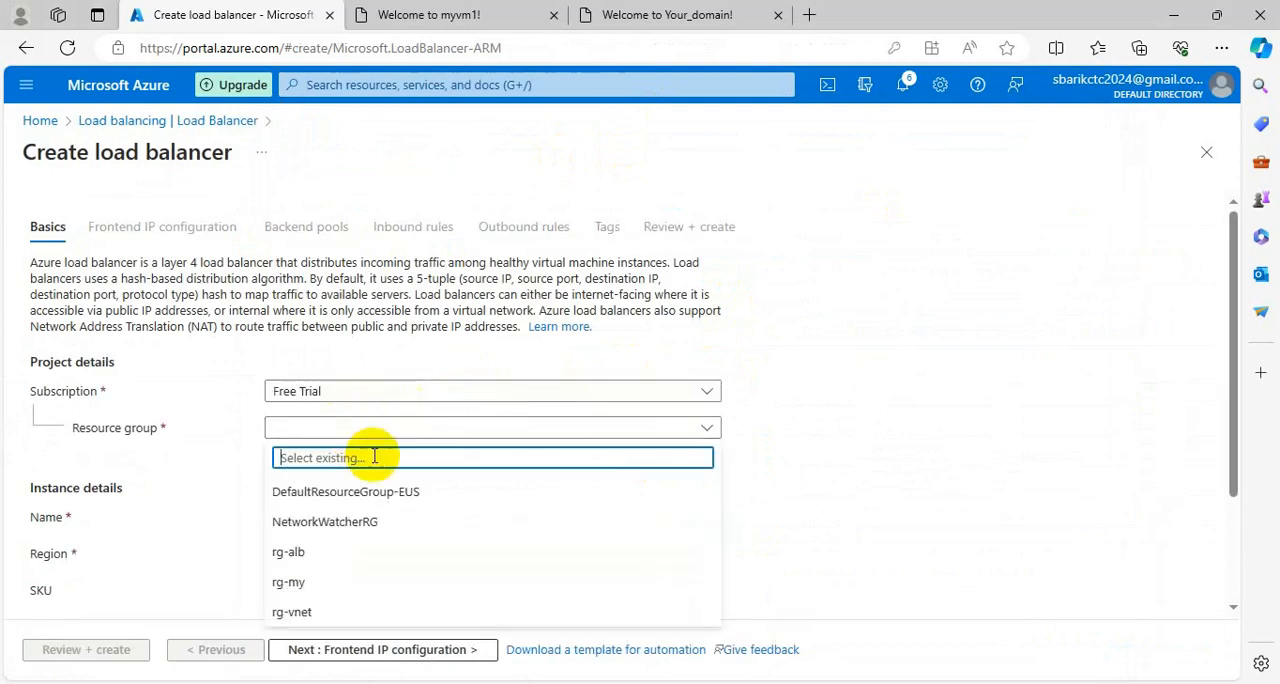
click(298, 556)
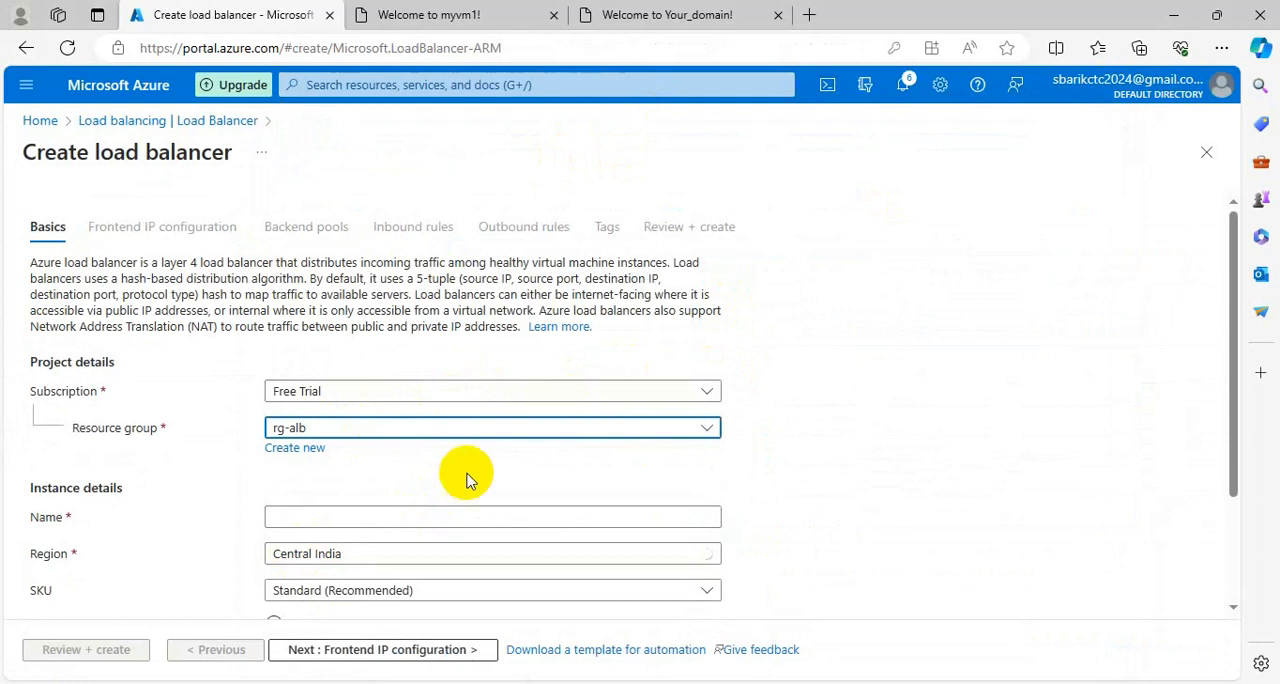
scroll(420, 485, down, 1)
click(322, 460)
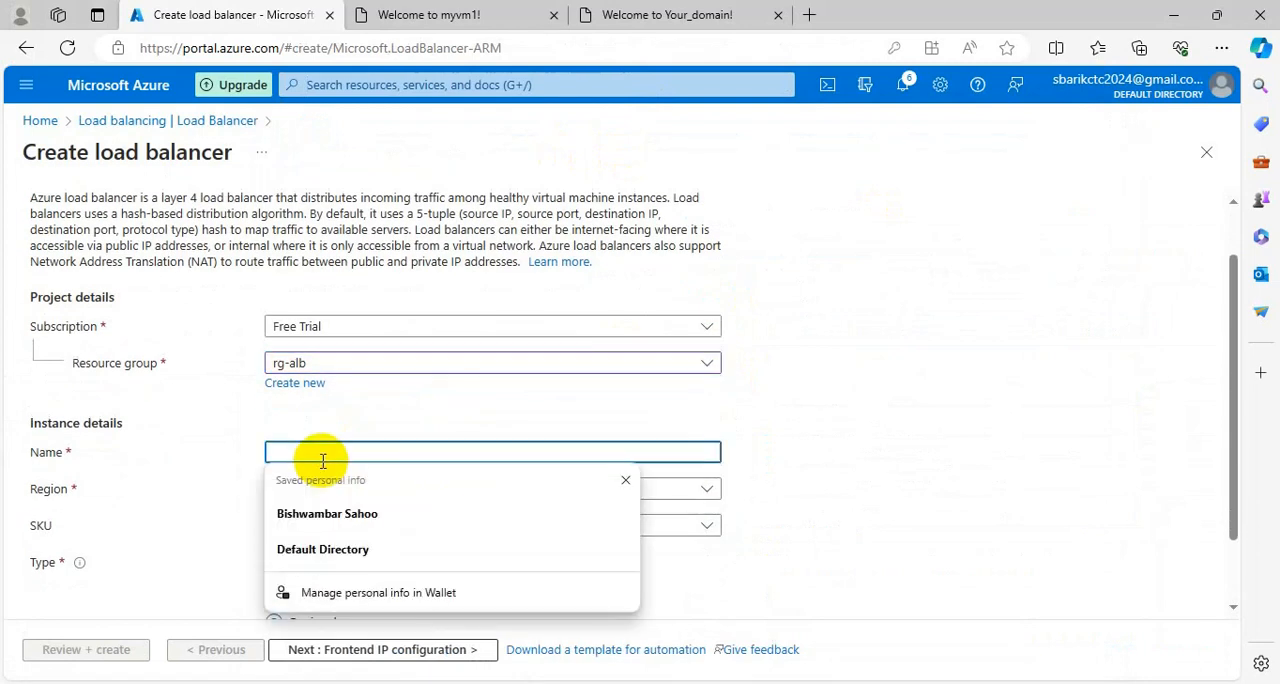
text(az-)
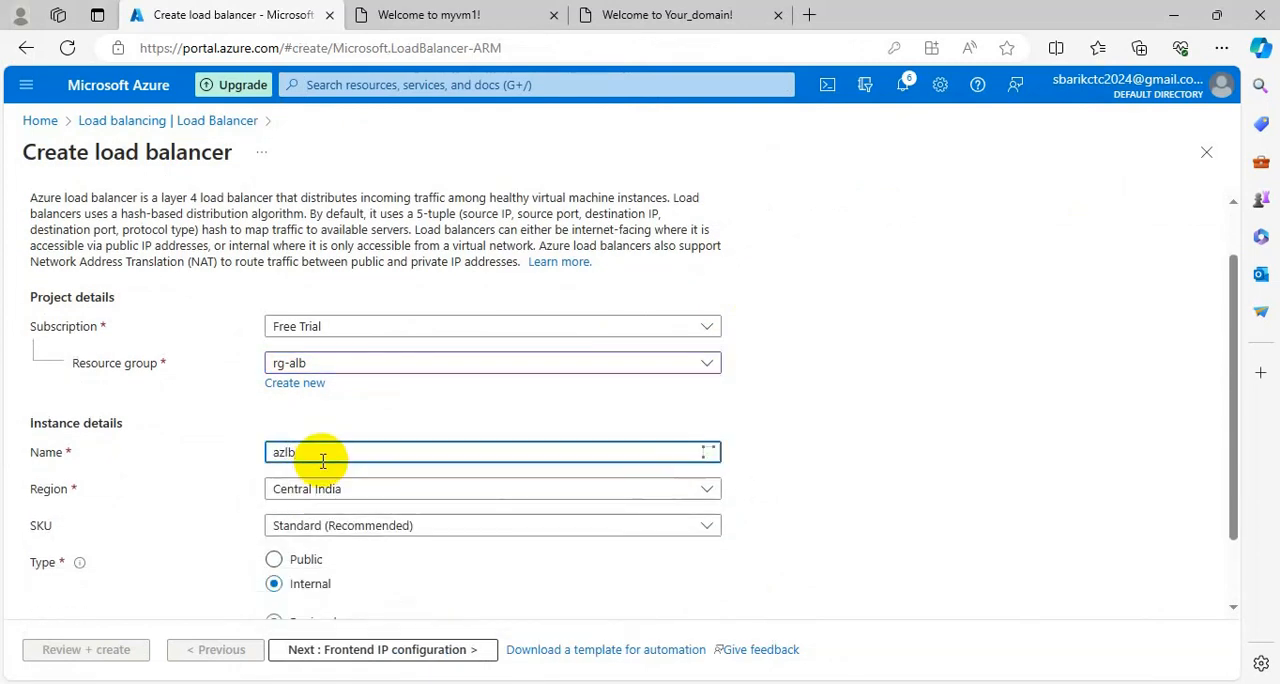
Set the load balancer's type to Public.
scroll(322, 462, down, 1)
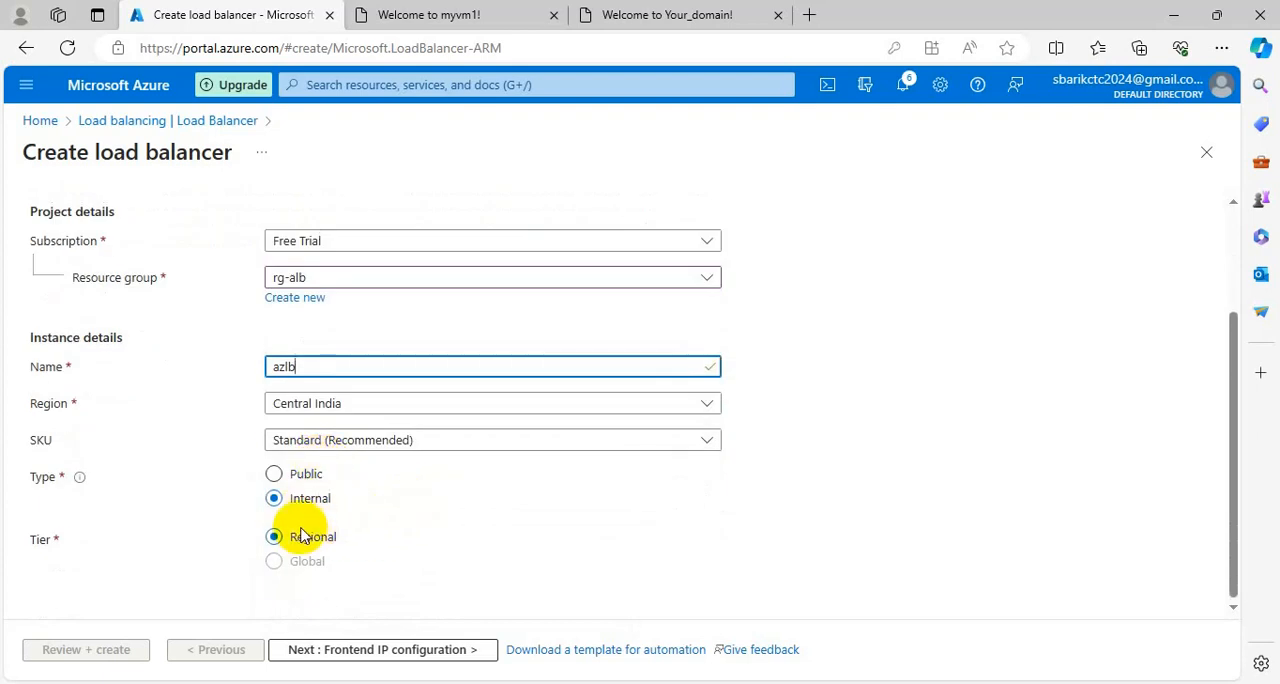
click(277, 474)
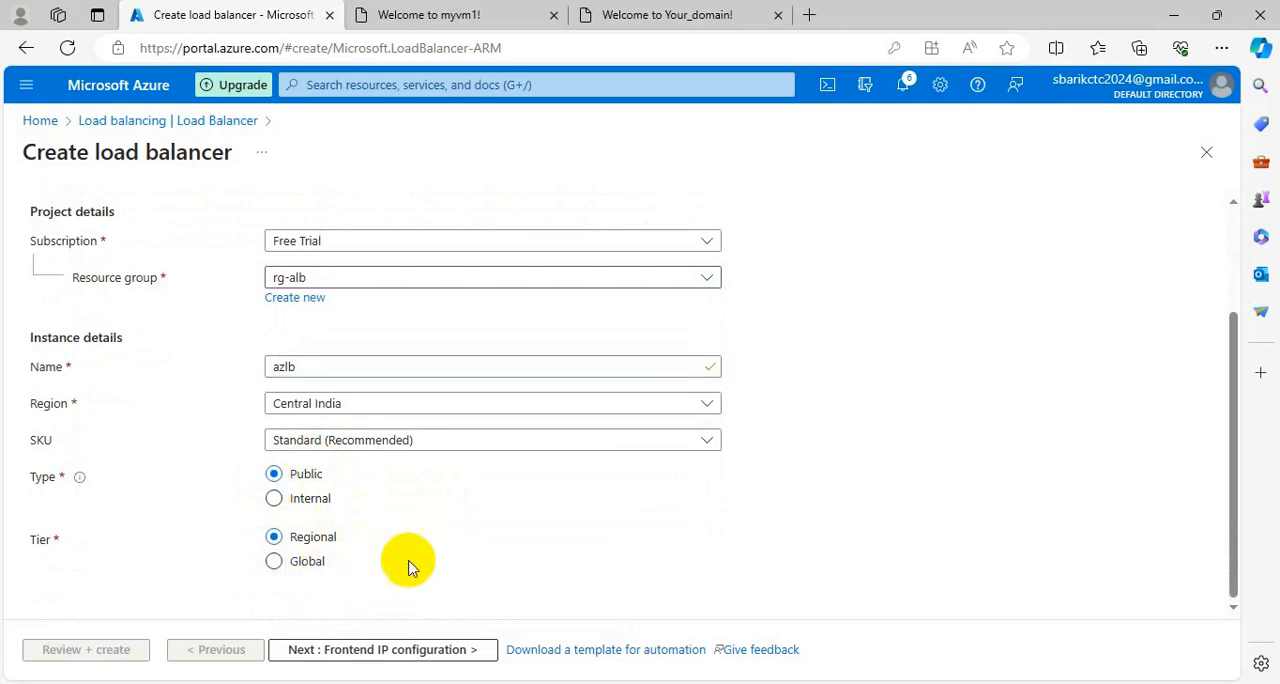
scroll(1035, 488, up, 2)
scroll(1035, 488, down, 2)
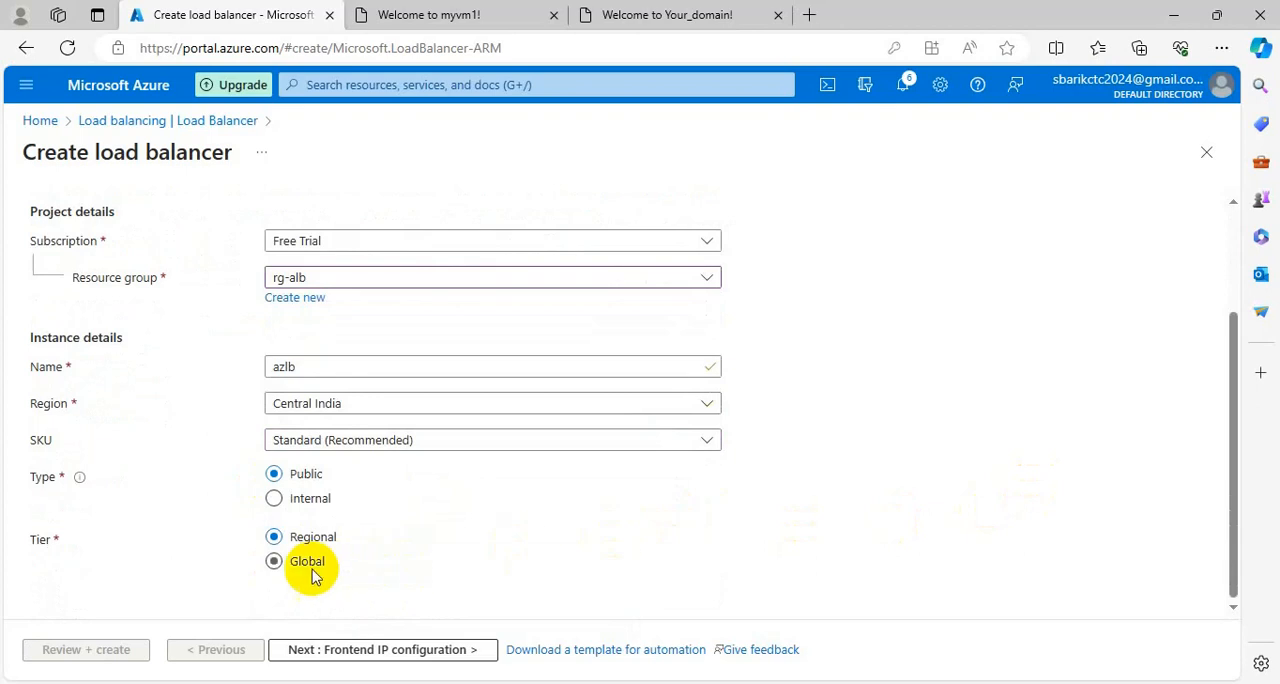
click(274, 576)
scroll(600, 570, down, 1)
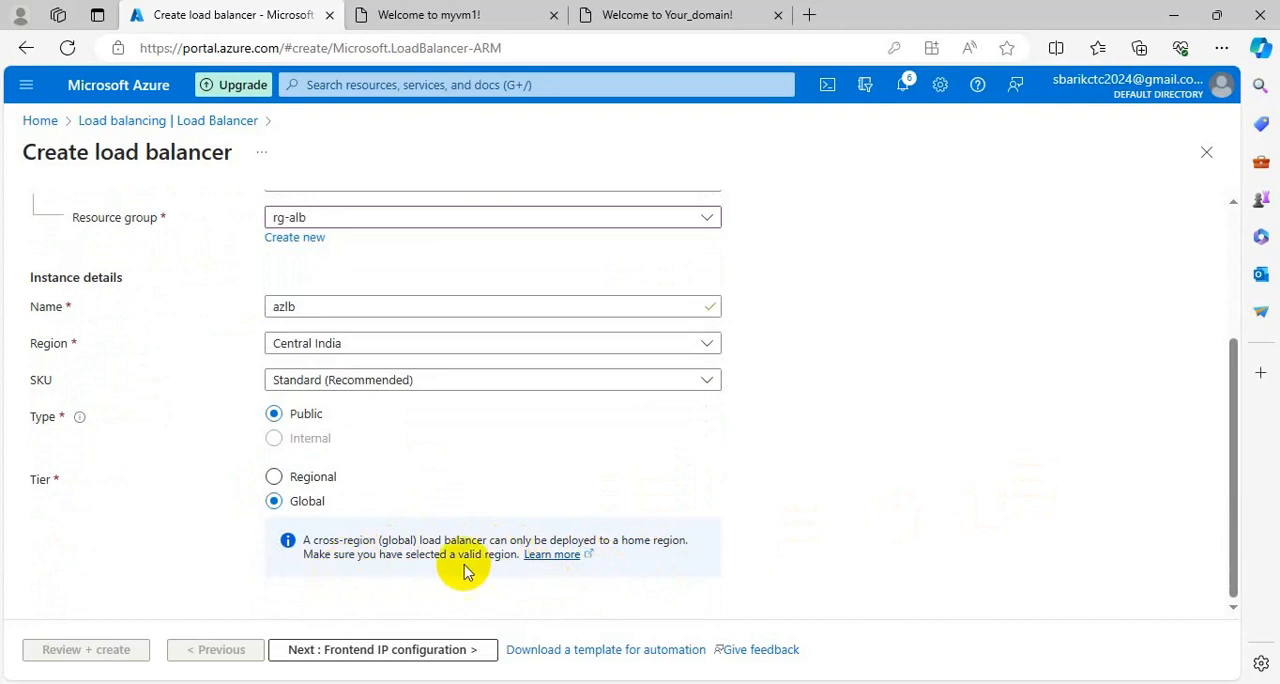
click(274, 477)
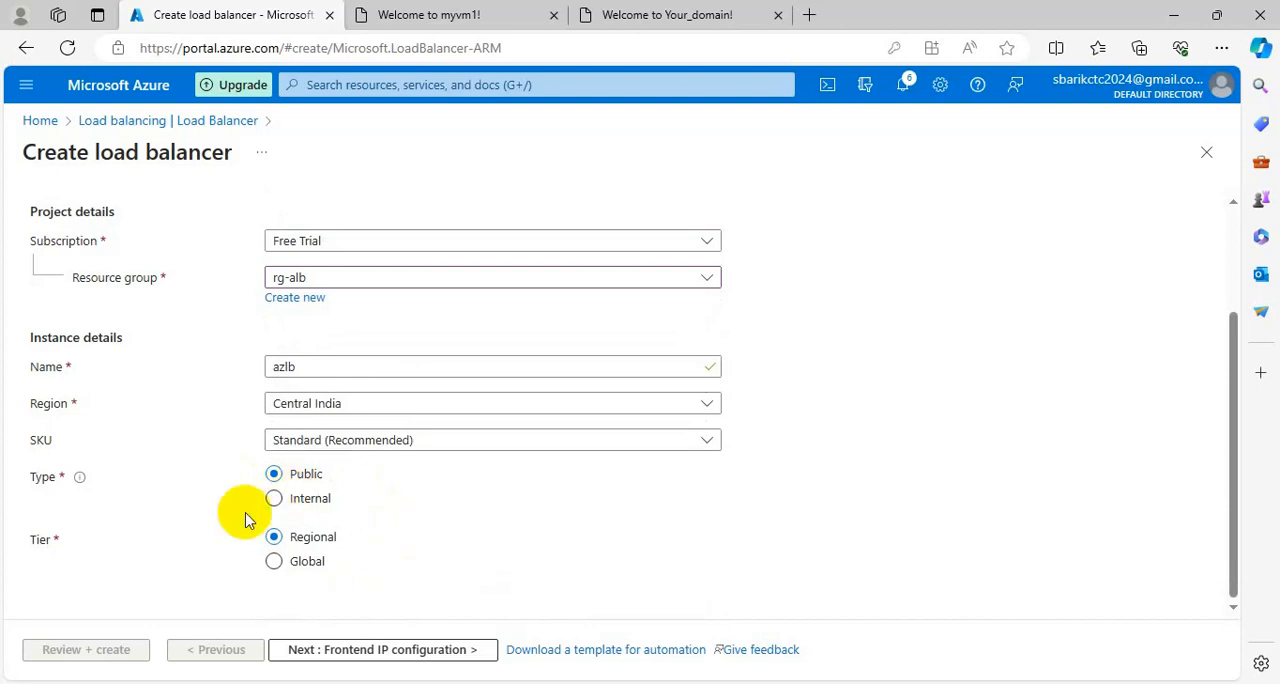
scroll(320, 530, up, 2)
scroll(320, 482, down, 2)
Proceed to the frontend IP settings and start a new frontend IP configuration.
click(374, 650)
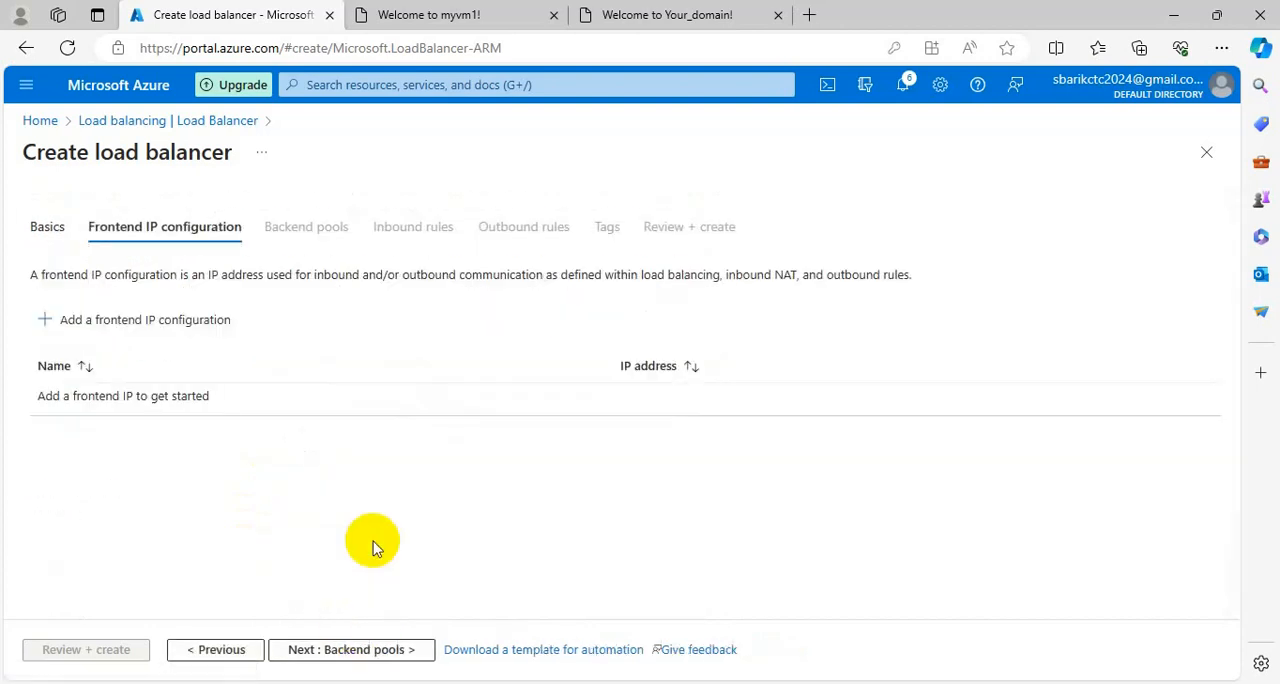
click(55, 327)
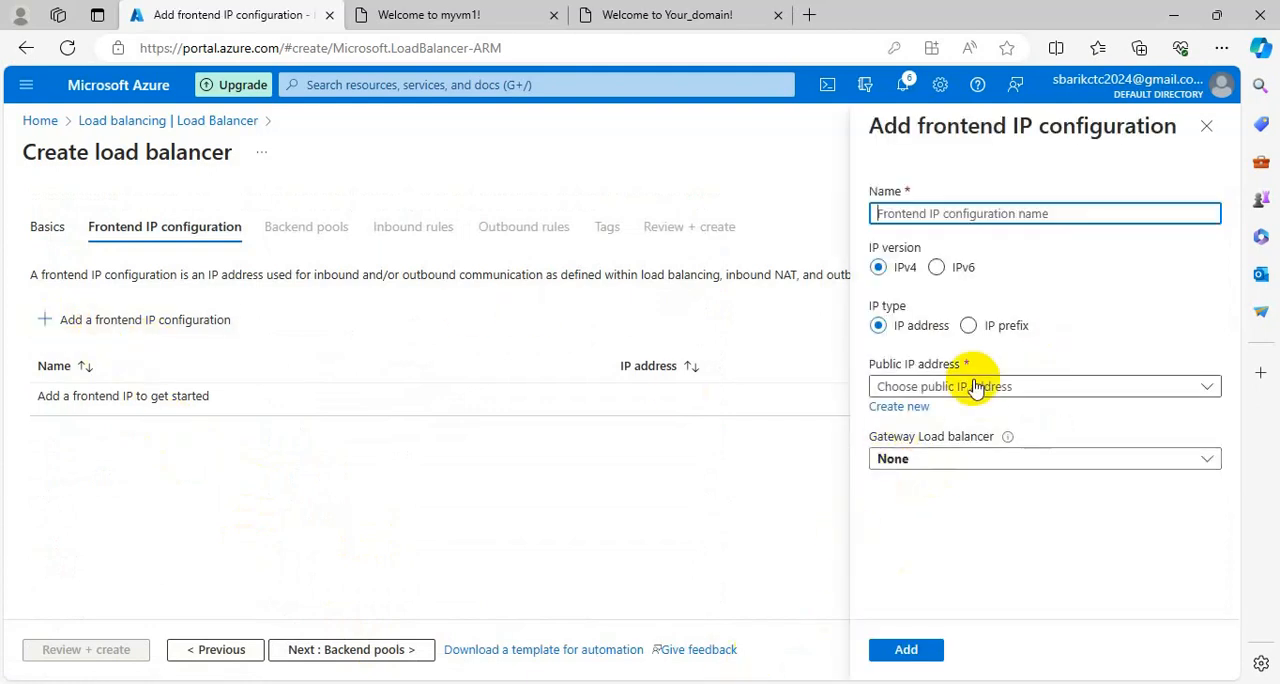
Examine which public IP addresses and gateway load balancers are available for the new frontend IP configuration.
click(977, 387)
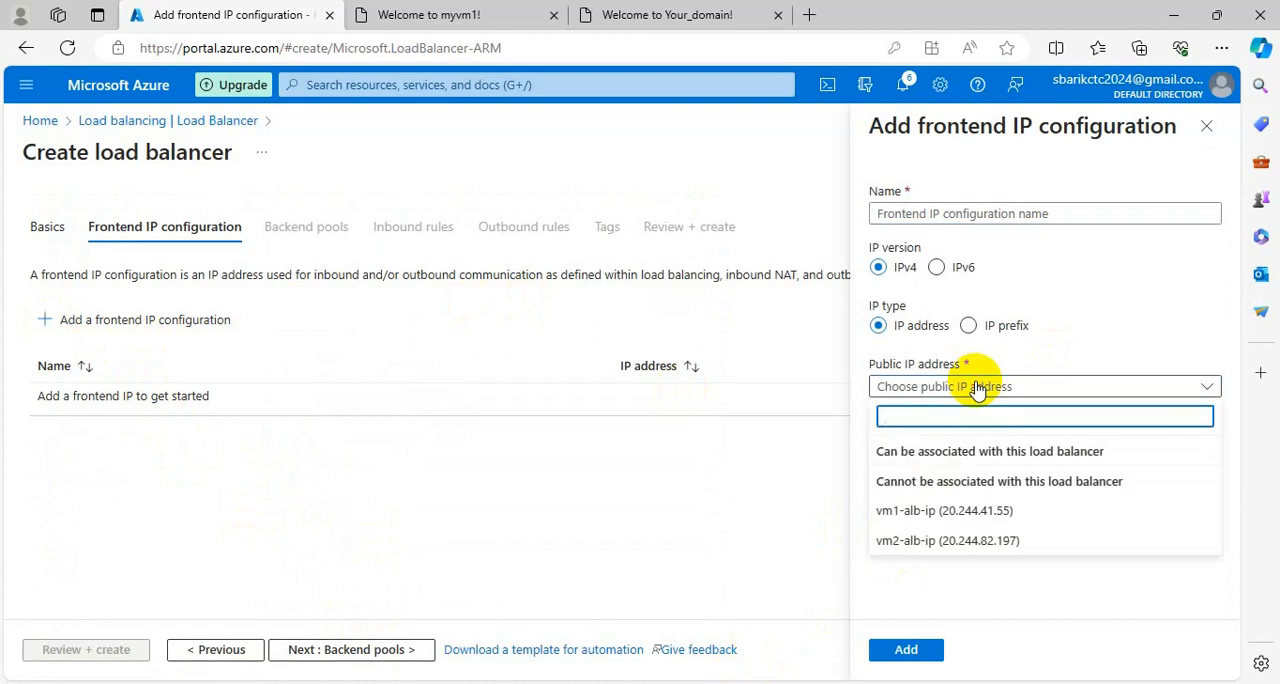
click(1068, 355)
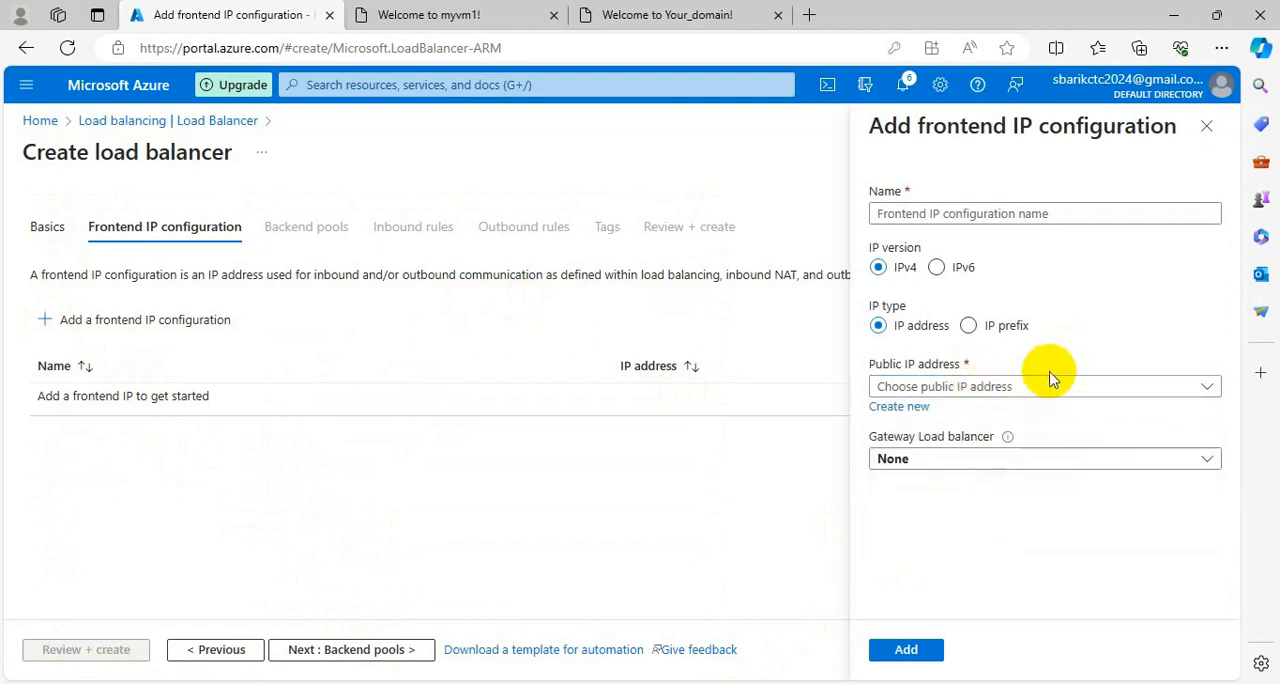
click(1041, 387)
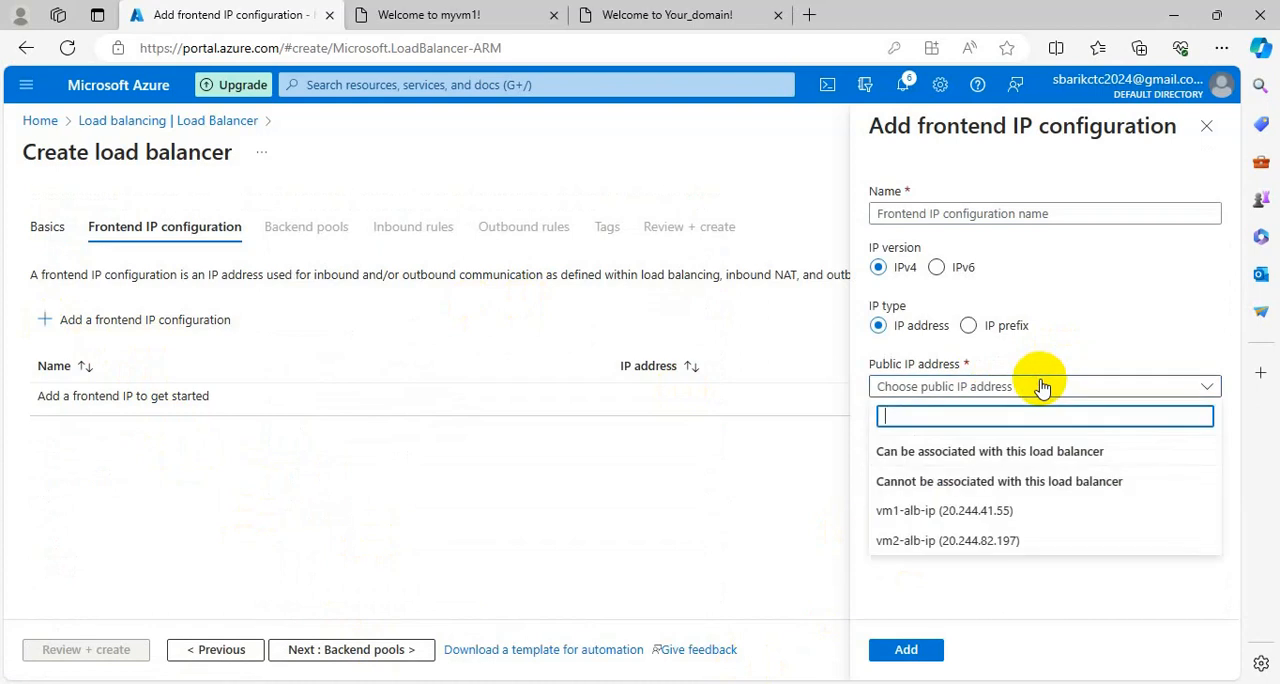
click(1068, 349)
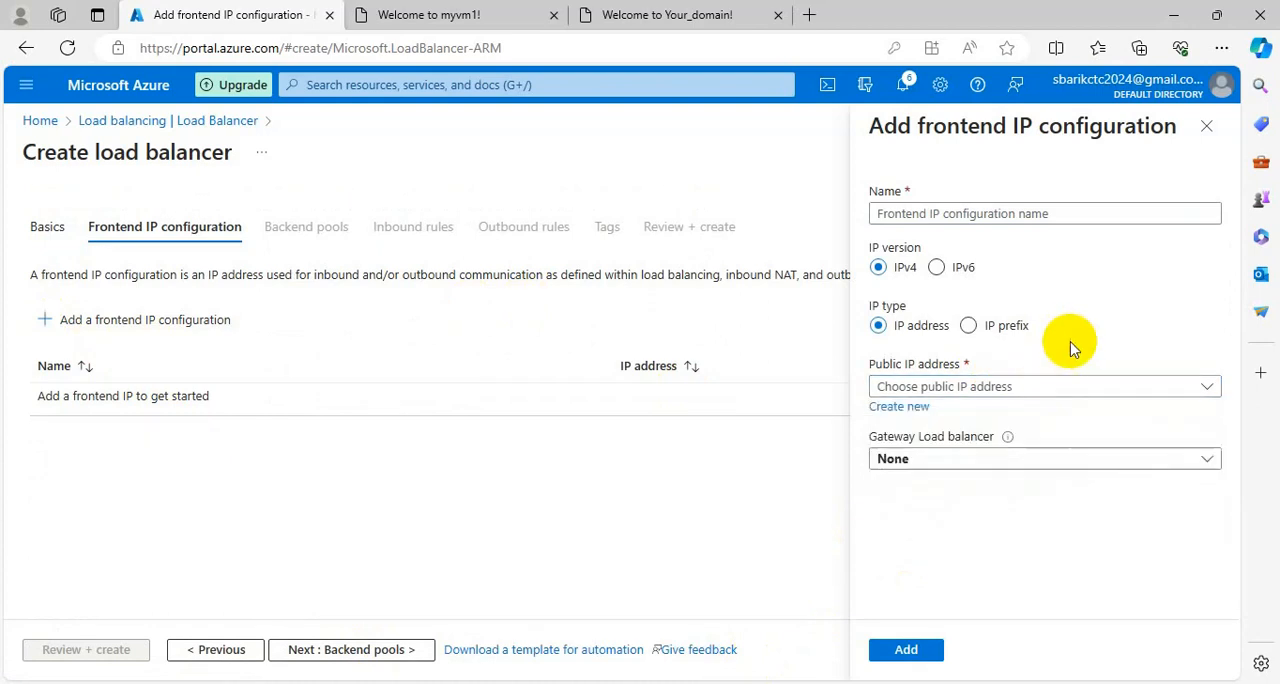
click(1015, 388)
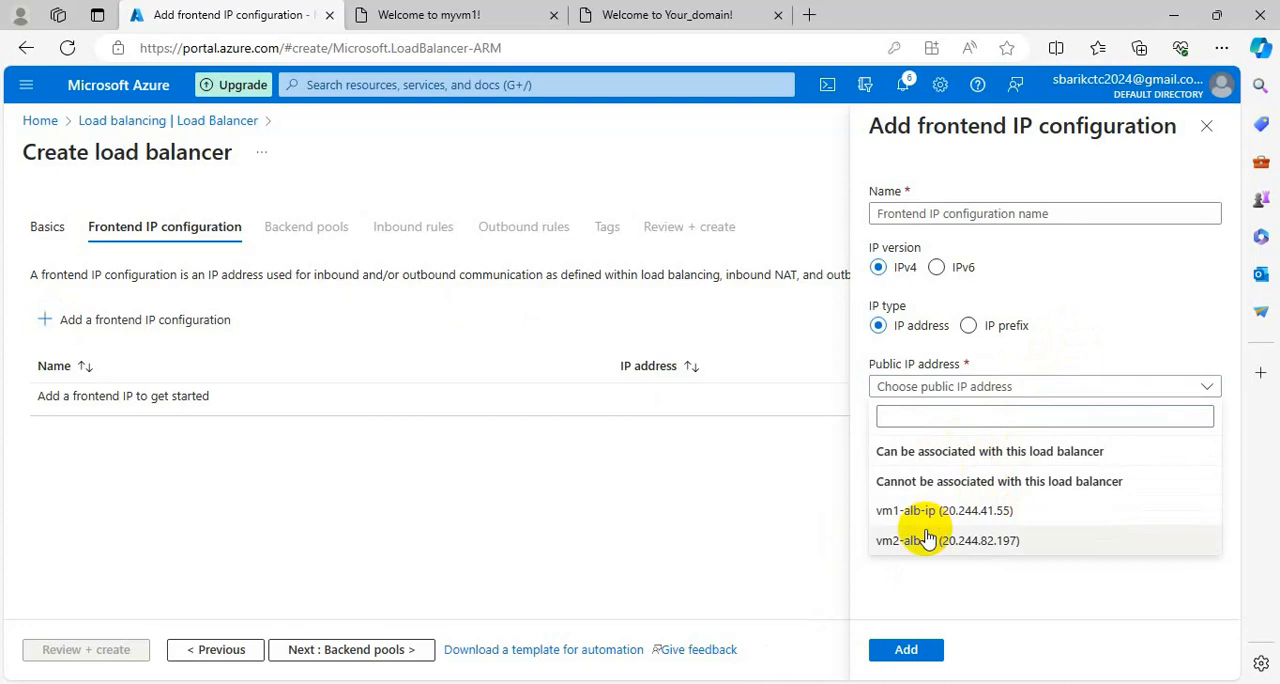
click(1107, 332)
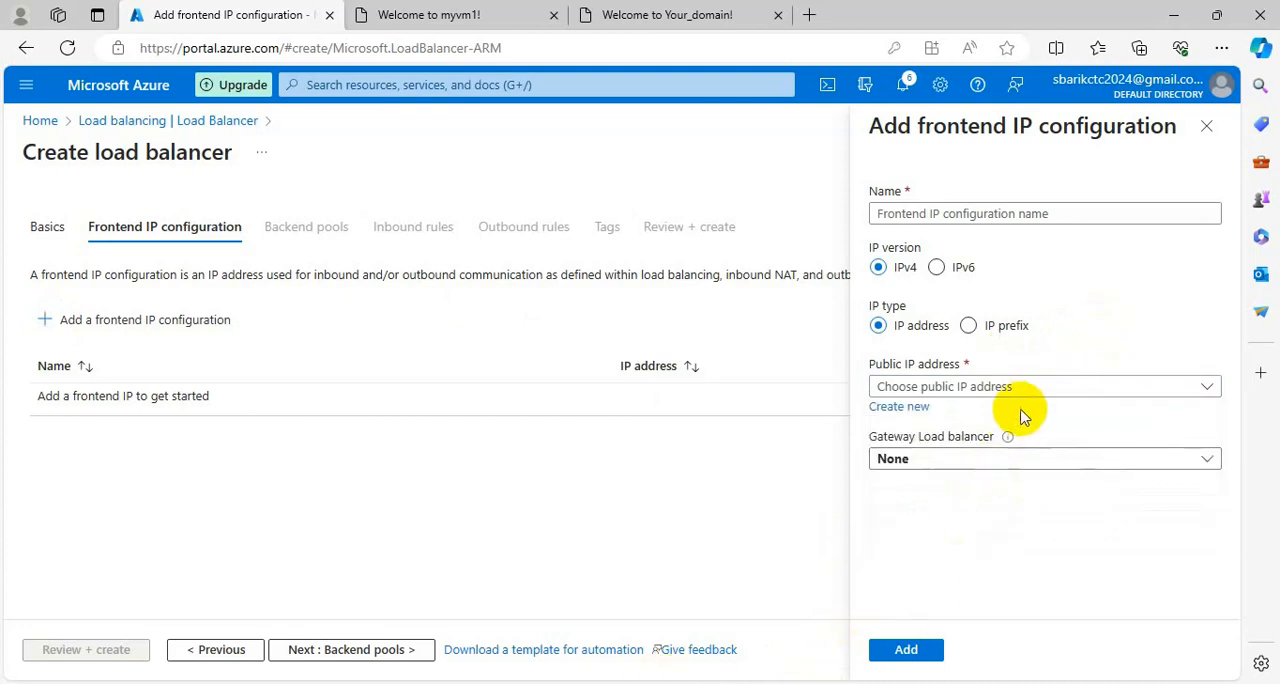
click(968, 461)
click(1045, 365)
Name the frontend IP configuration albip.
click(964, 214)
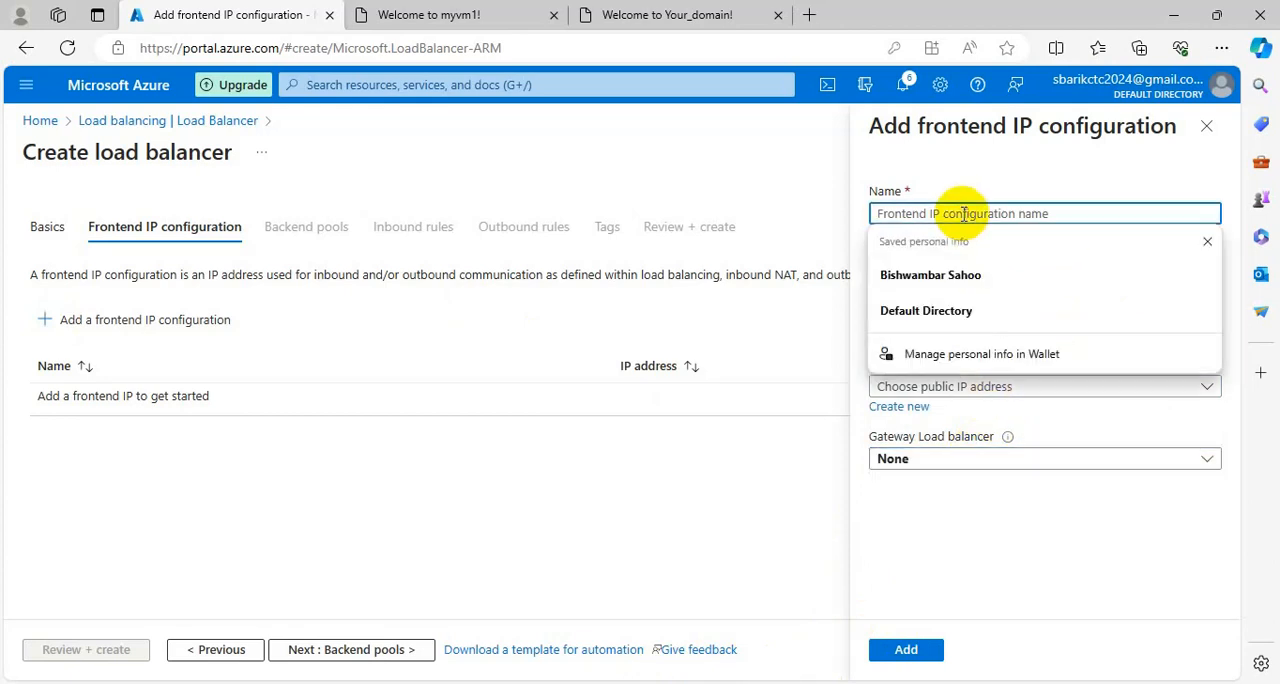
text(albip)
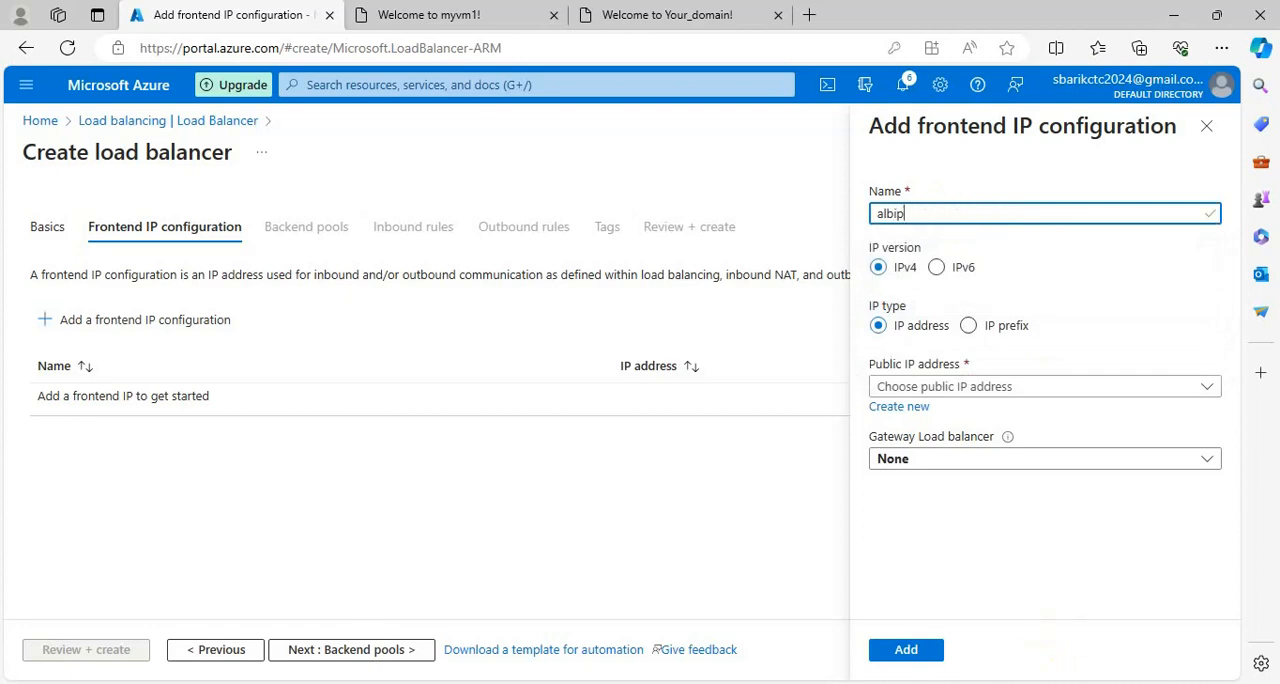
click(906, 650)
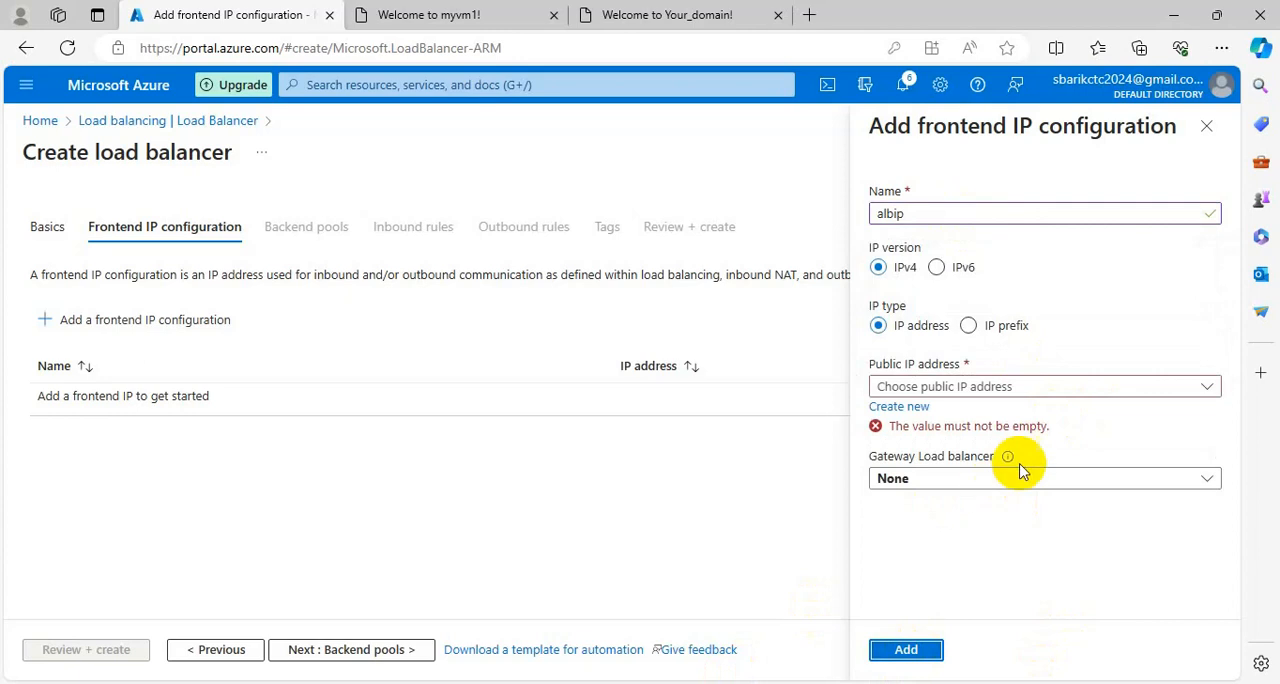
click(1034, 390)
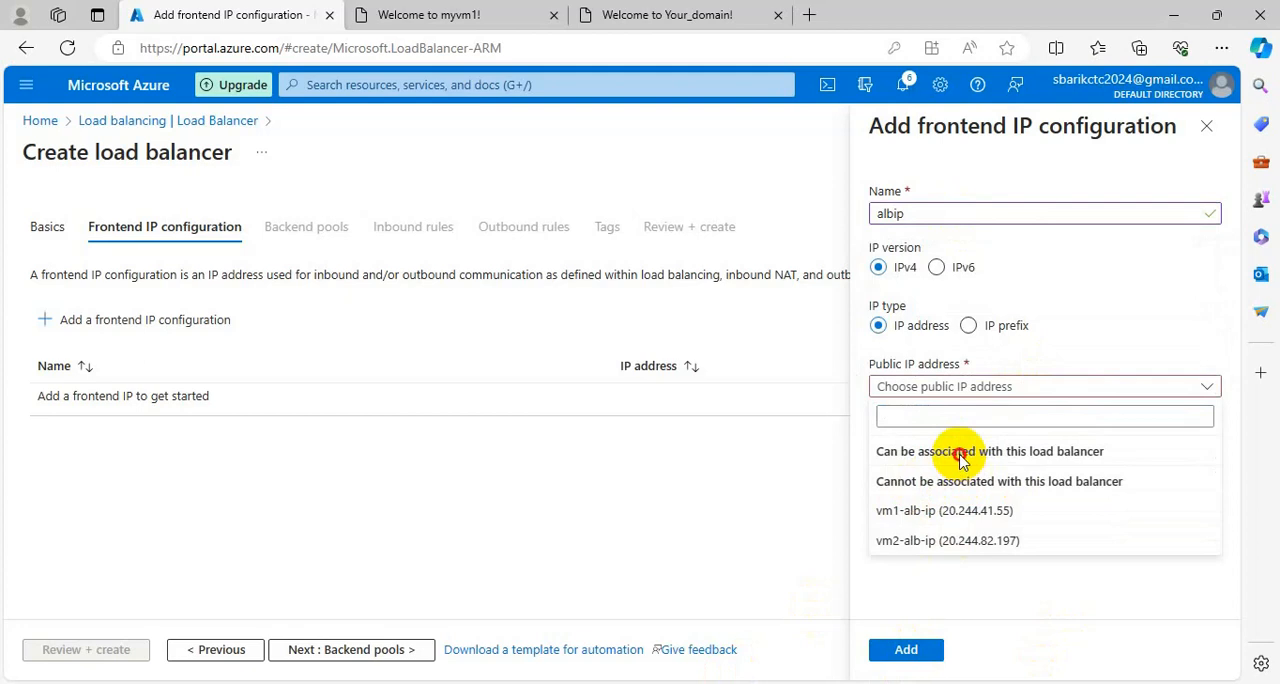
click(1127, 310)
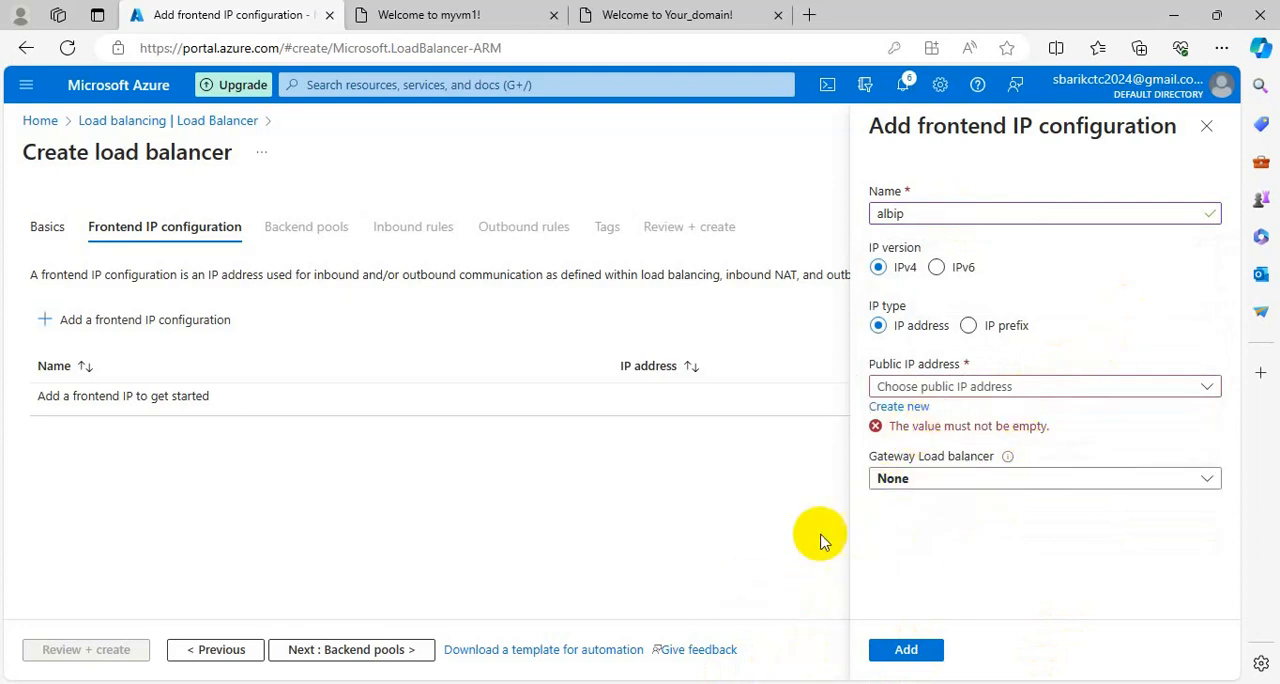
Create a new public IP address named azlb for the frontend and add the frontend IP configuration to the load balancer.
click(925, 407)
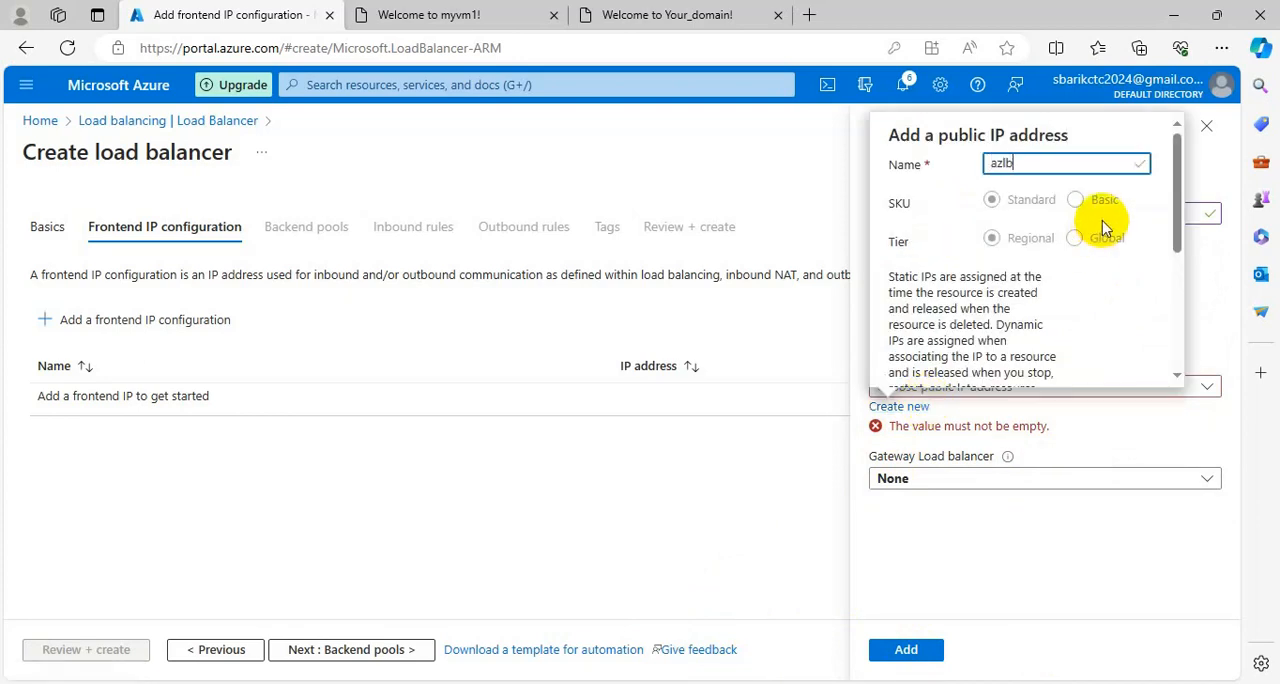
scroll(1103, 228, down, 5)
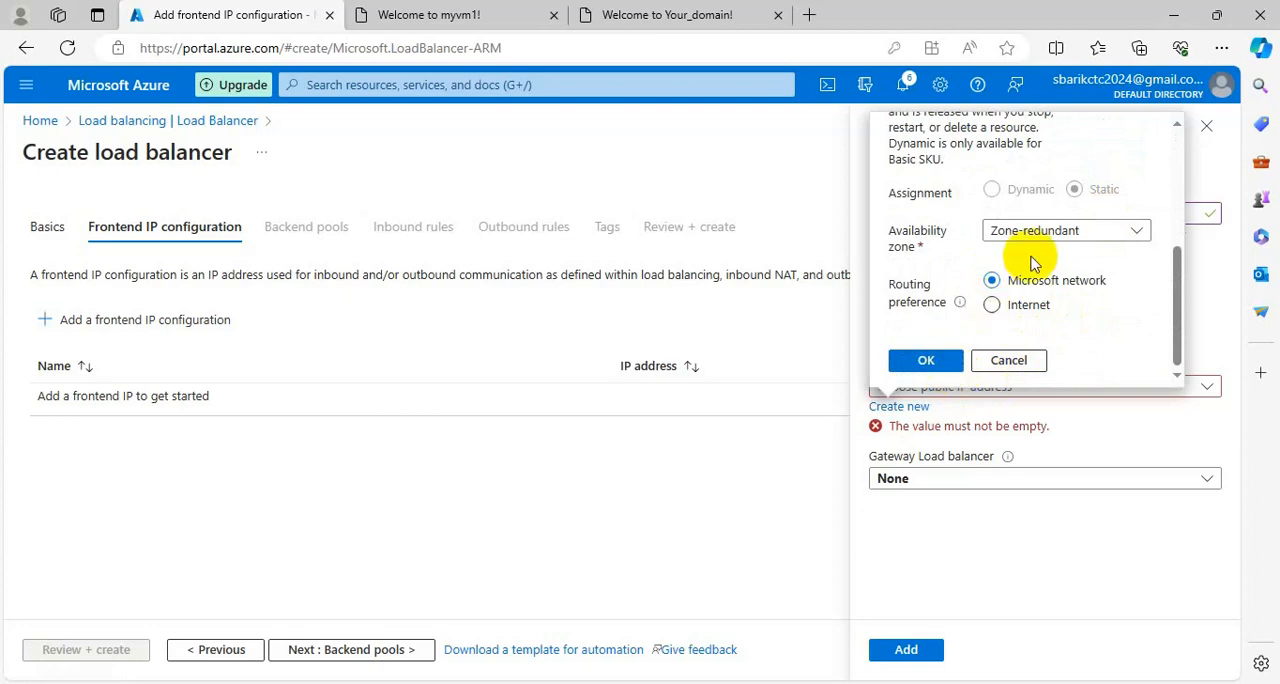
click(928, 360)
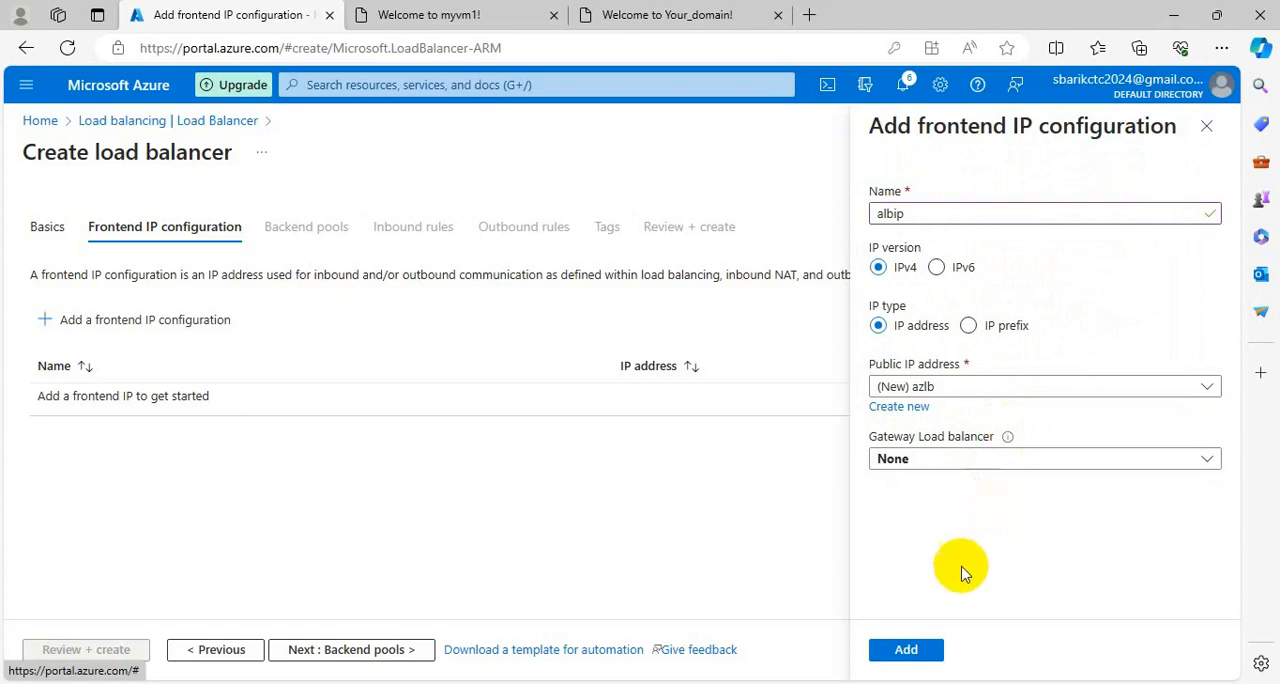
click(906, 650)
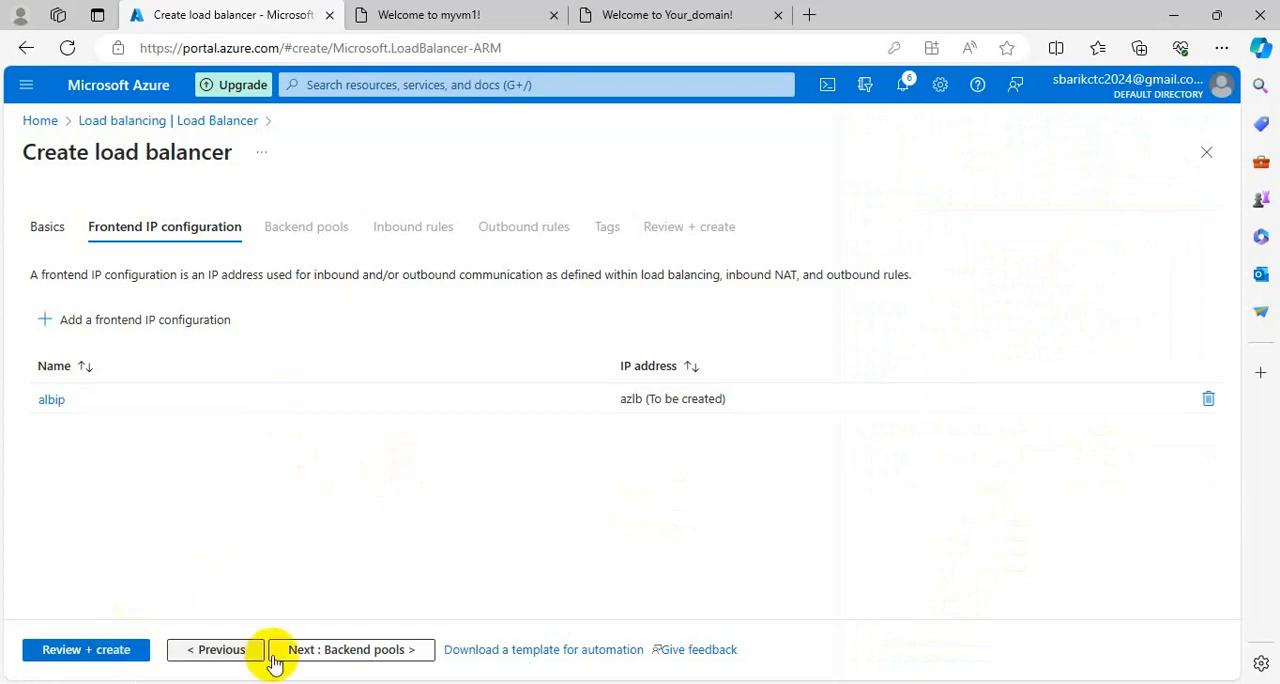
Look through the backend pool, inbound rule and outbound rule settings without adding any, up to the final review.
click(346, 662)
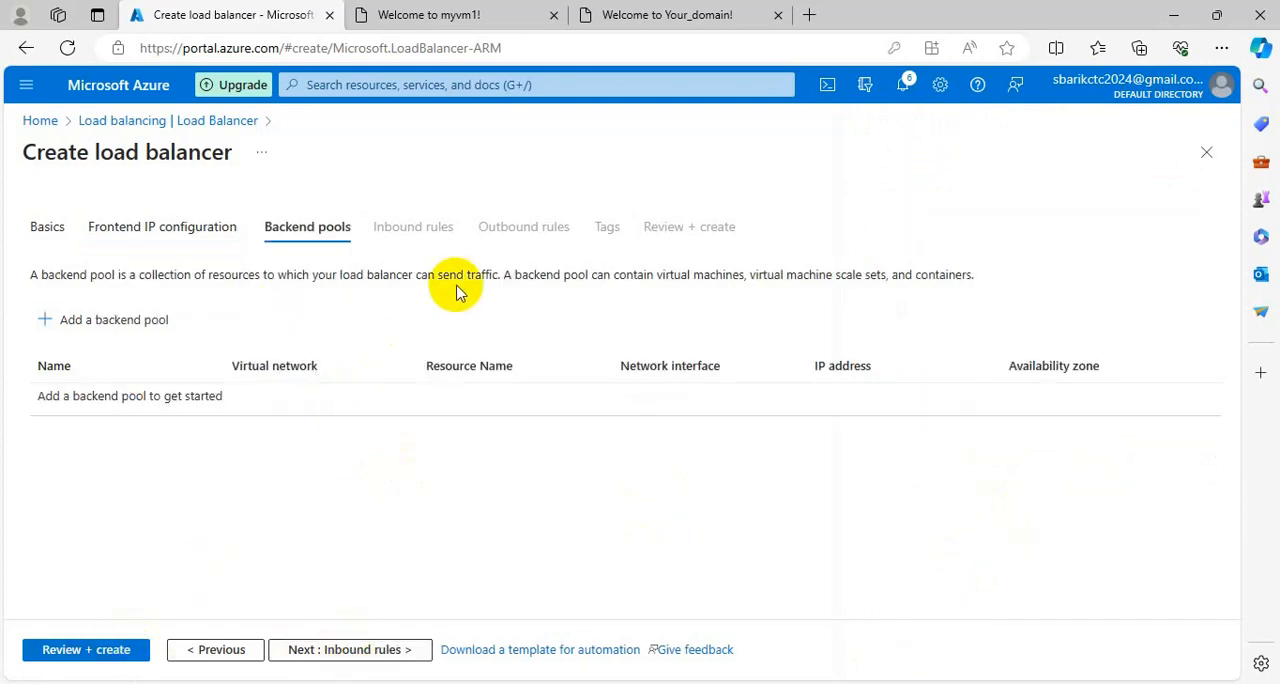
click(370, 651)
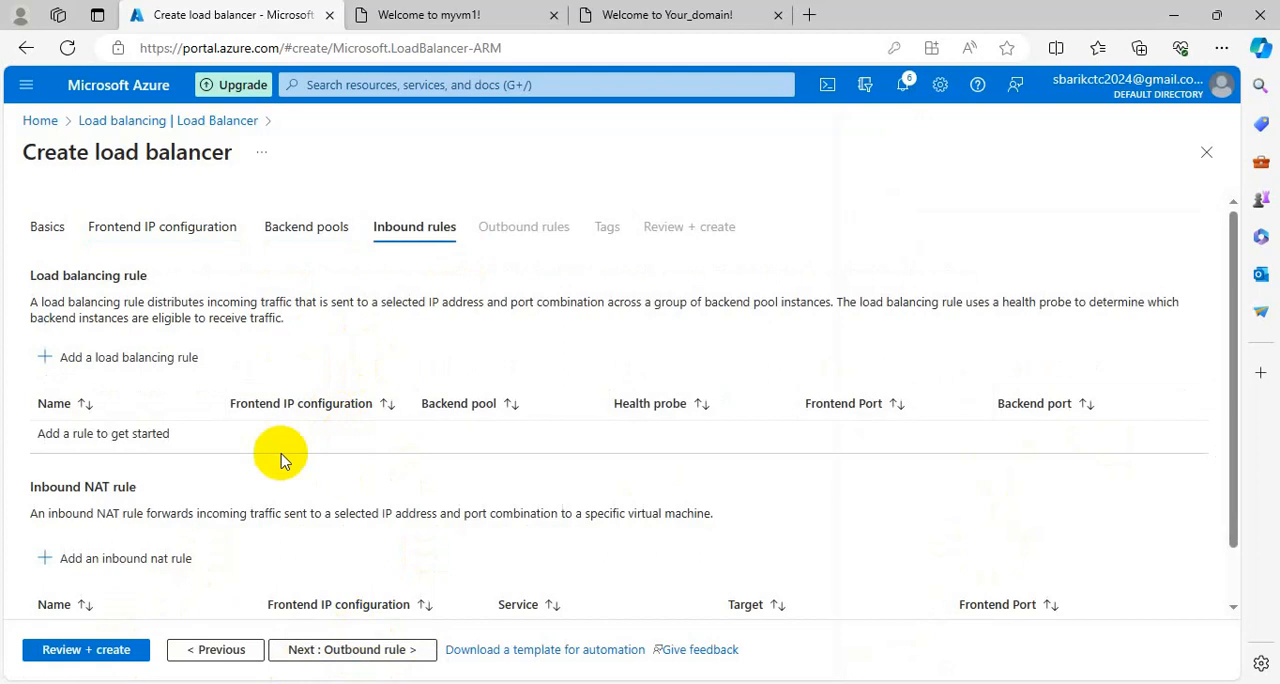
scroll(266, 395, down, 1)
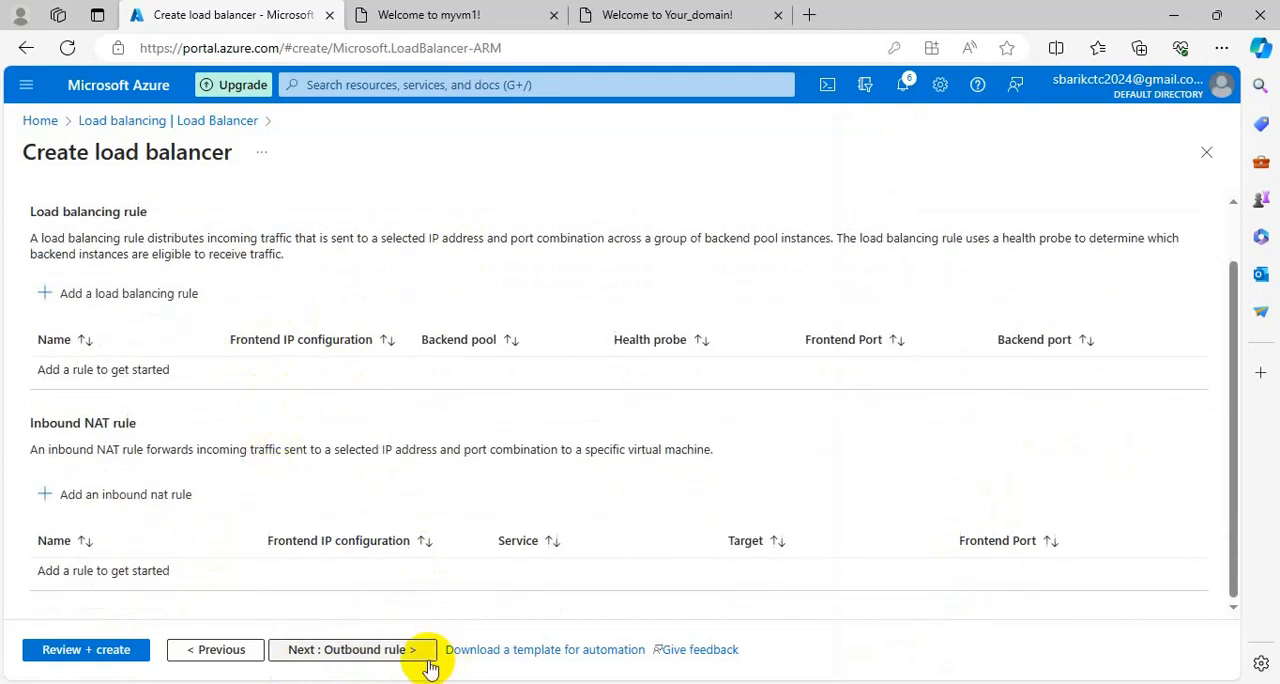
click(397, 652)
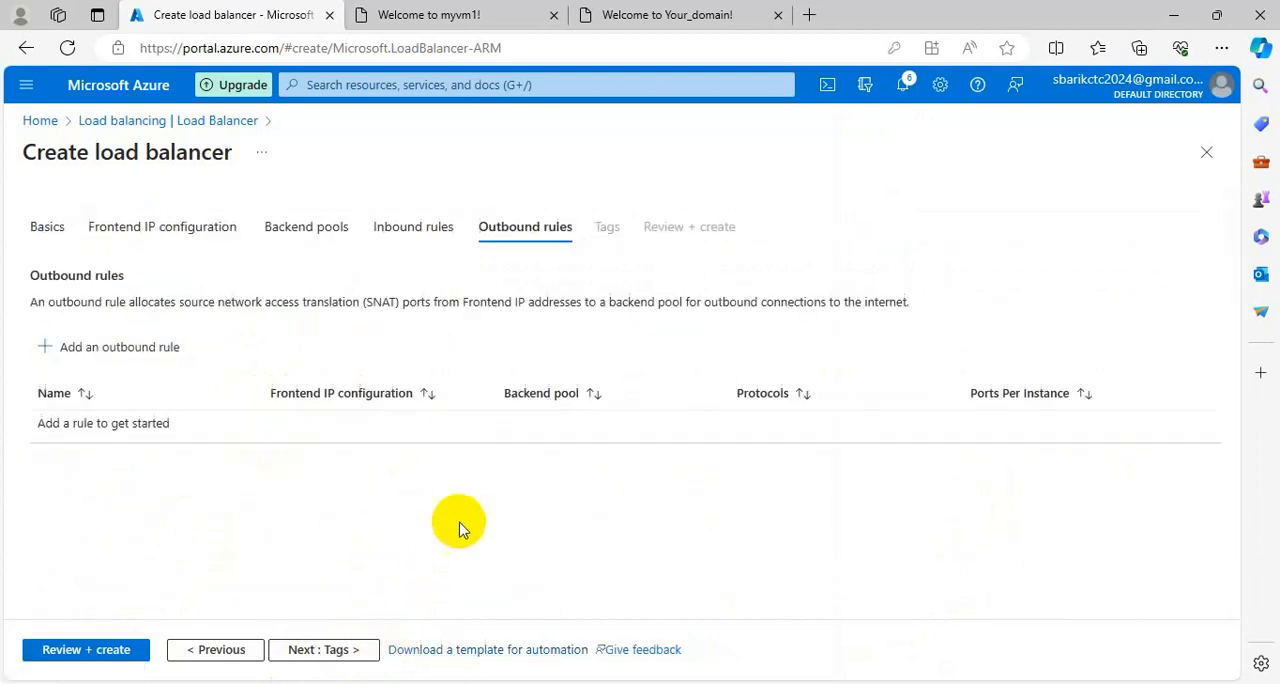
click(95, 656)
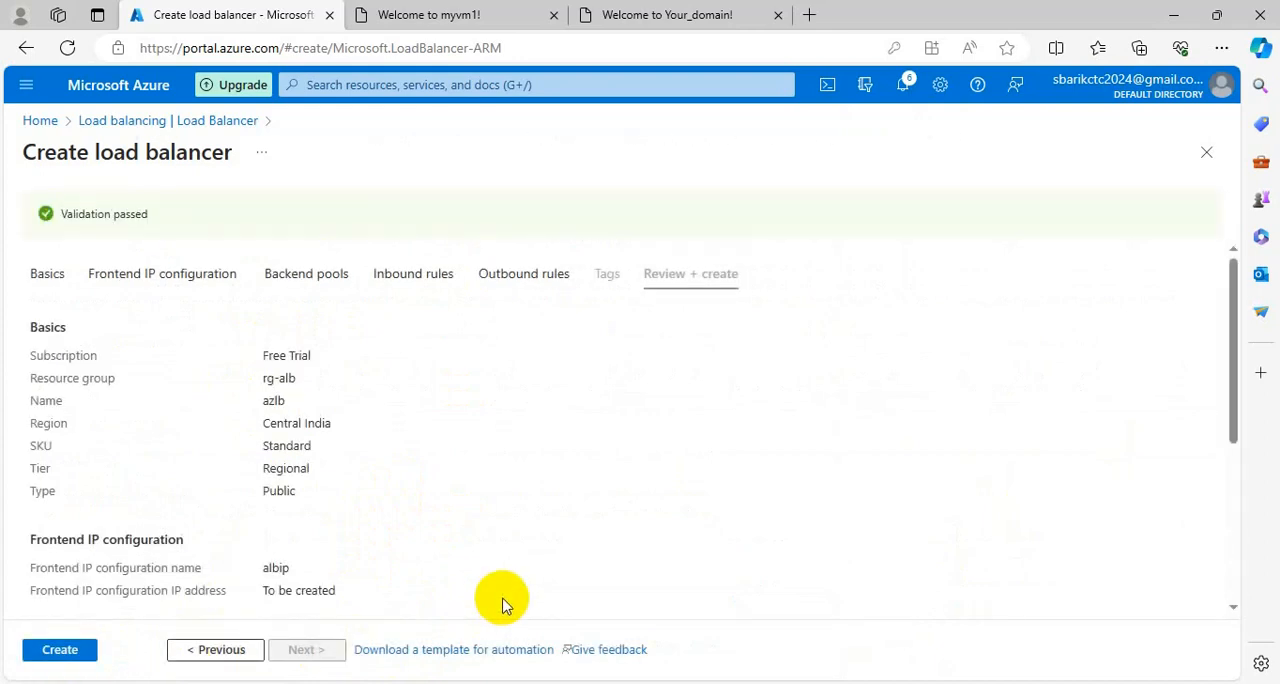
Return to the inbound rules, read the load balancing rule description, and continue to the outbound rules.
click(421, 288)
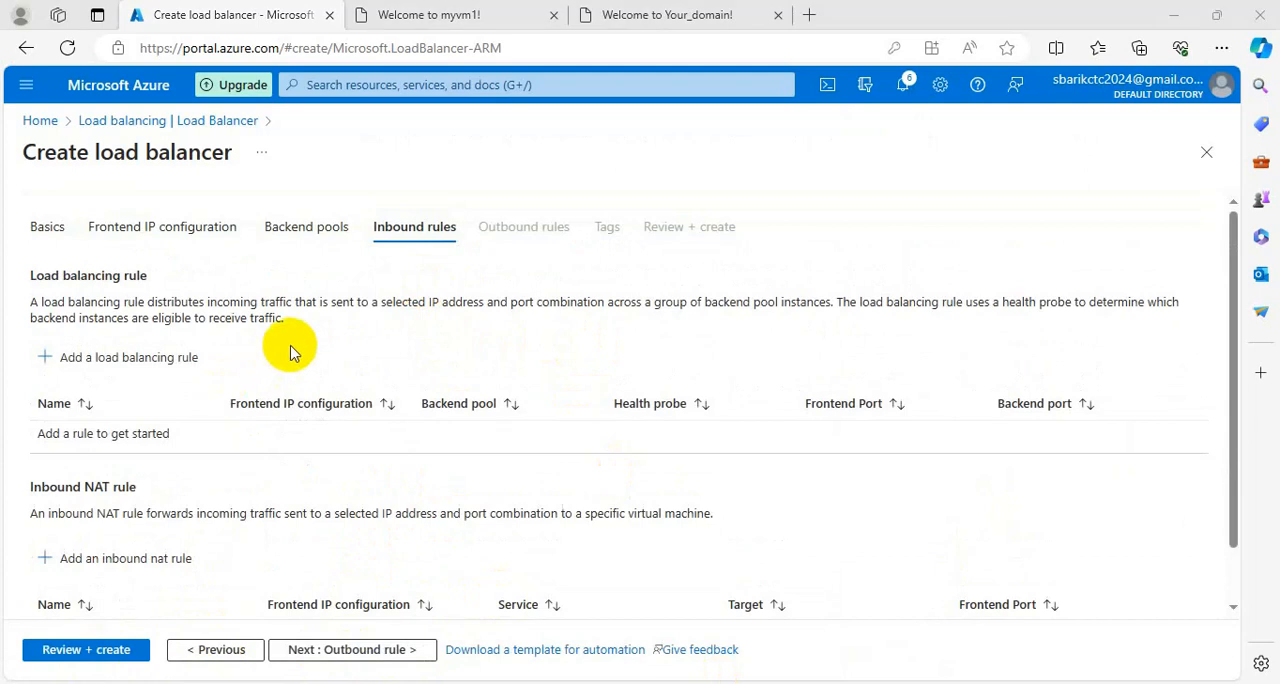
drag(290, 318, 75, 301)
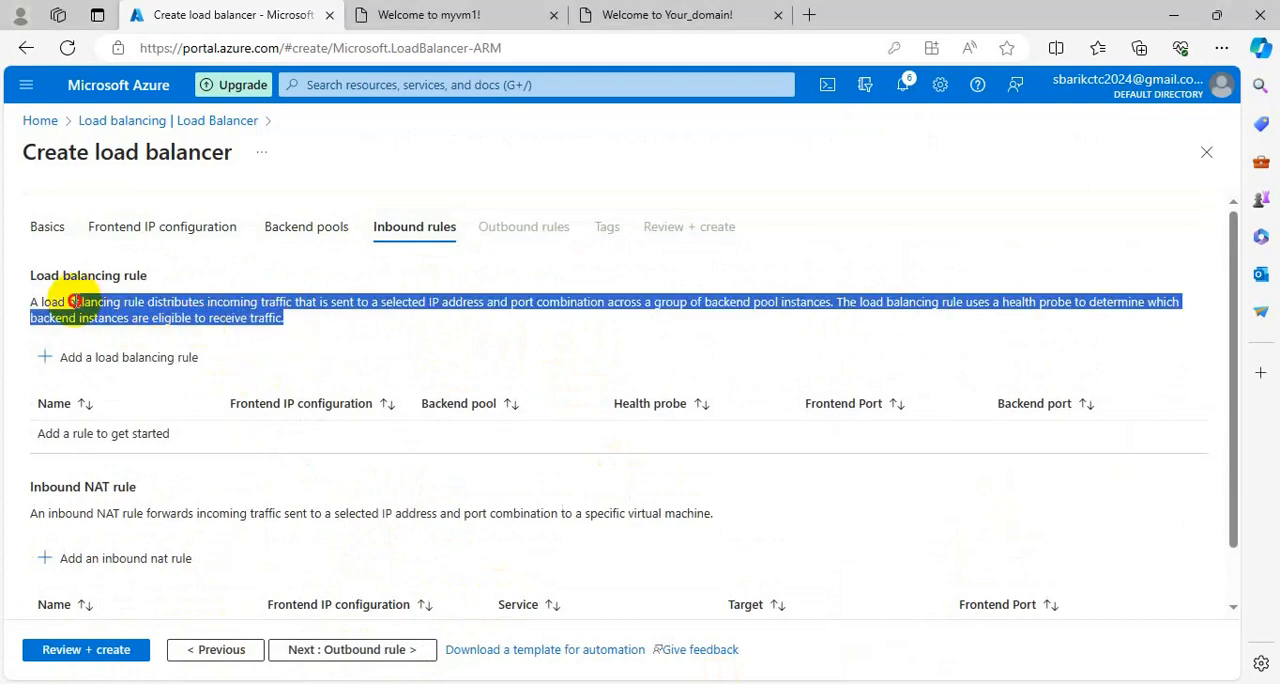
drag(75, 301, 76, 304)
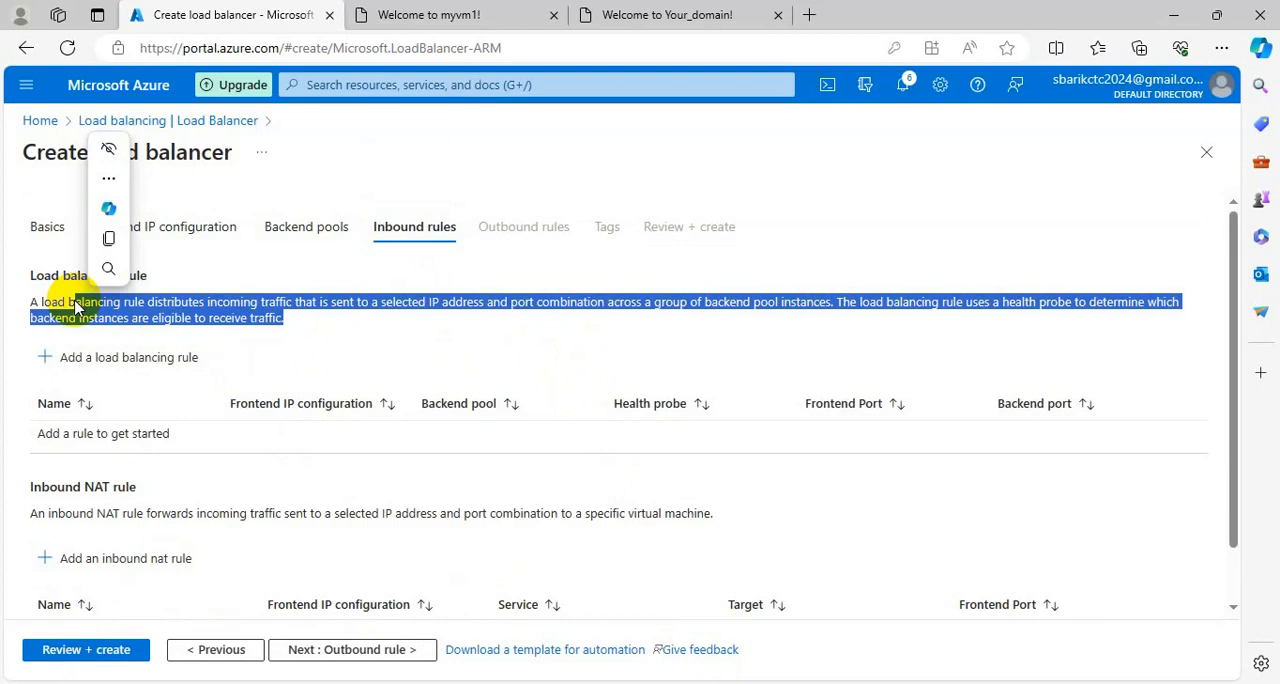
click(348, 637)
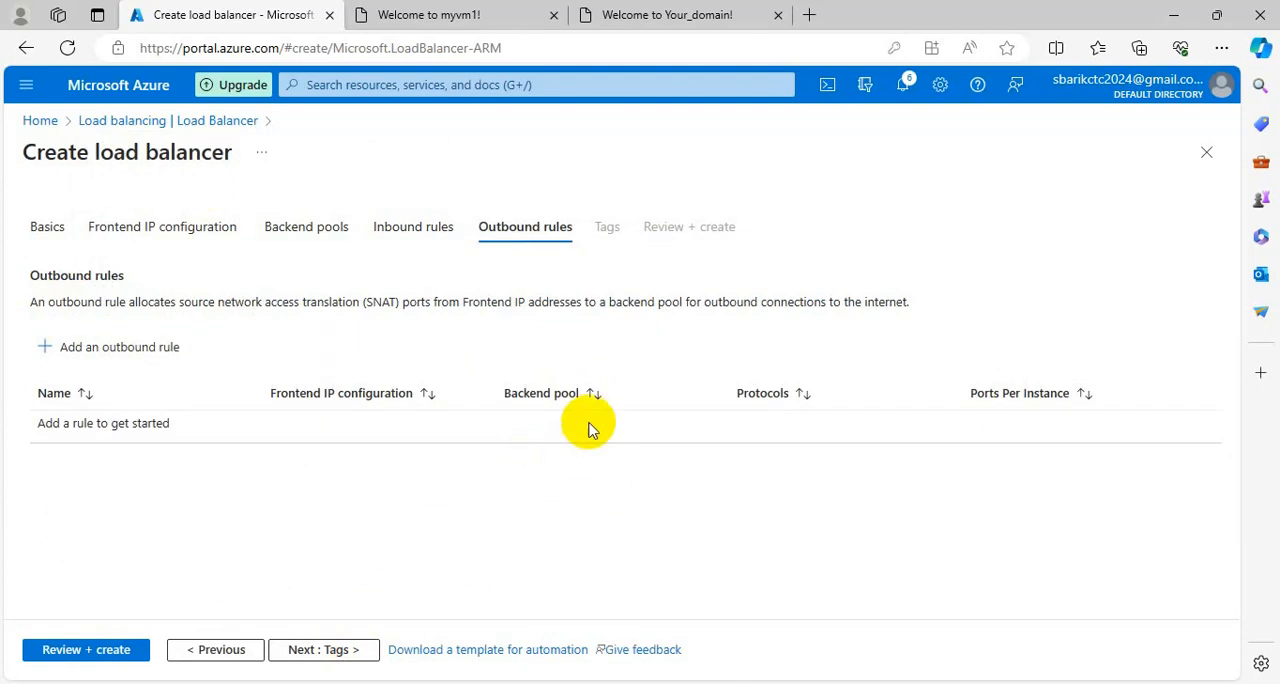
Continue past the outbound rules and tags without adding any, and create the load balancer from the final review.
click(340, 655)
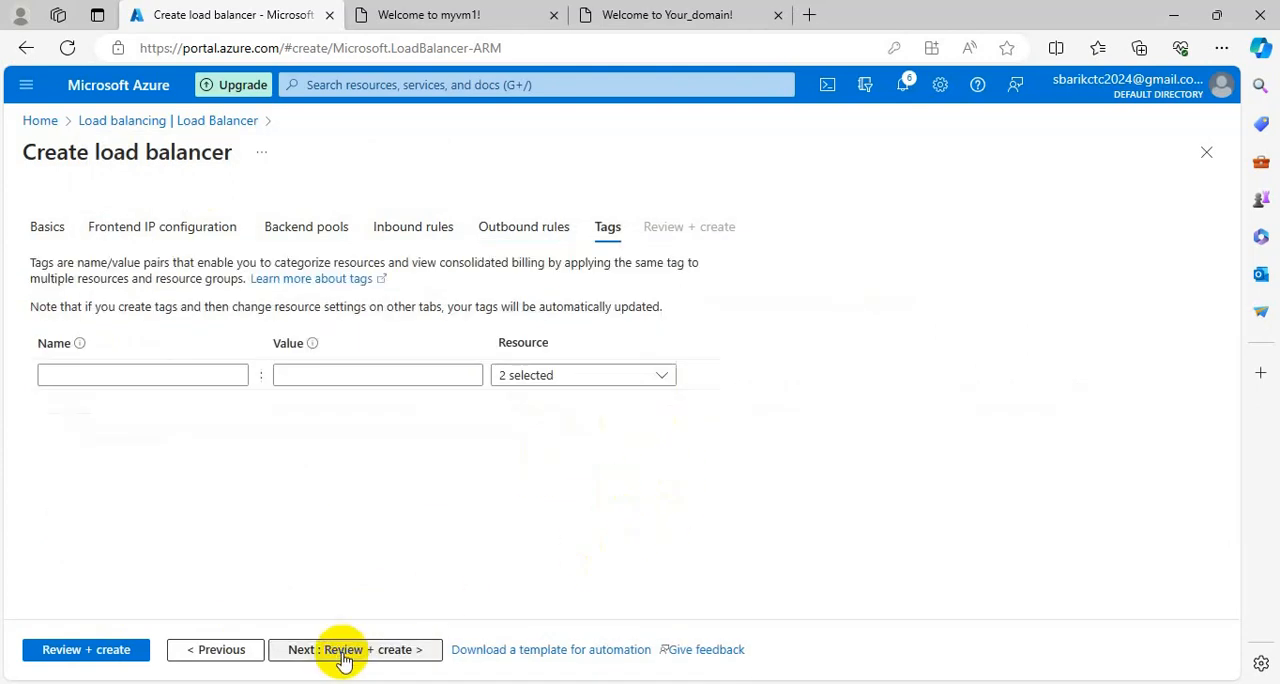
click(342, 655)
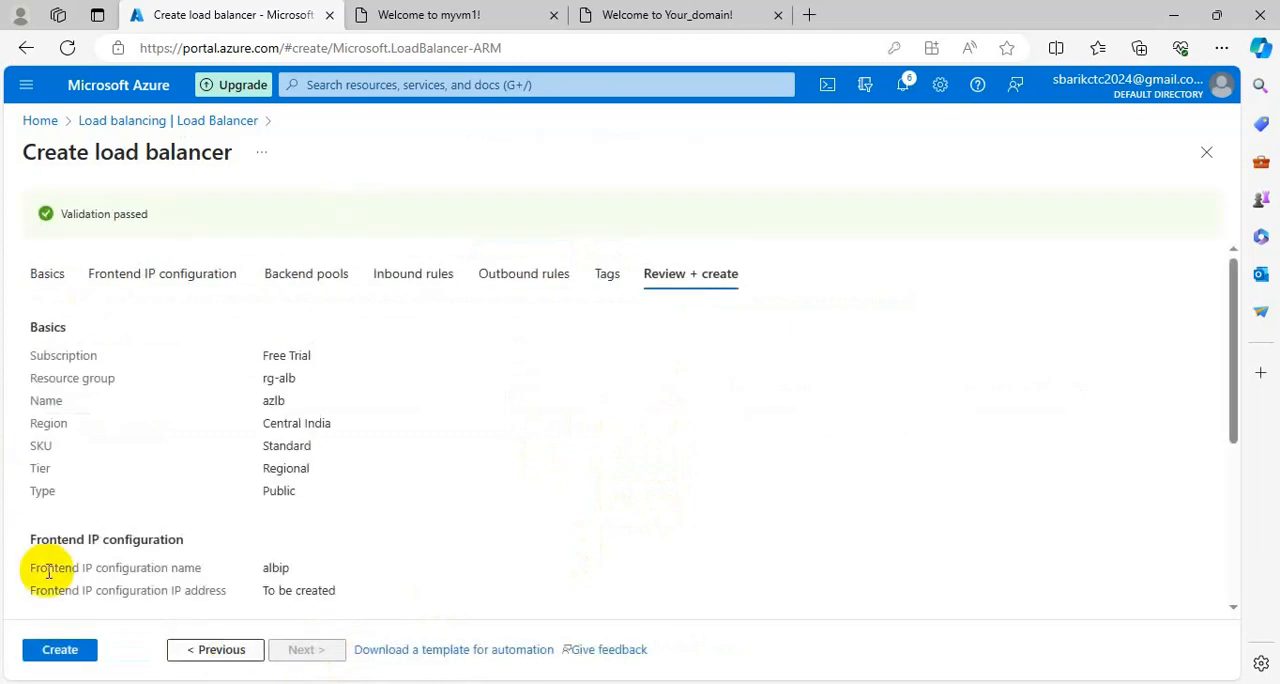
click(77, 648)
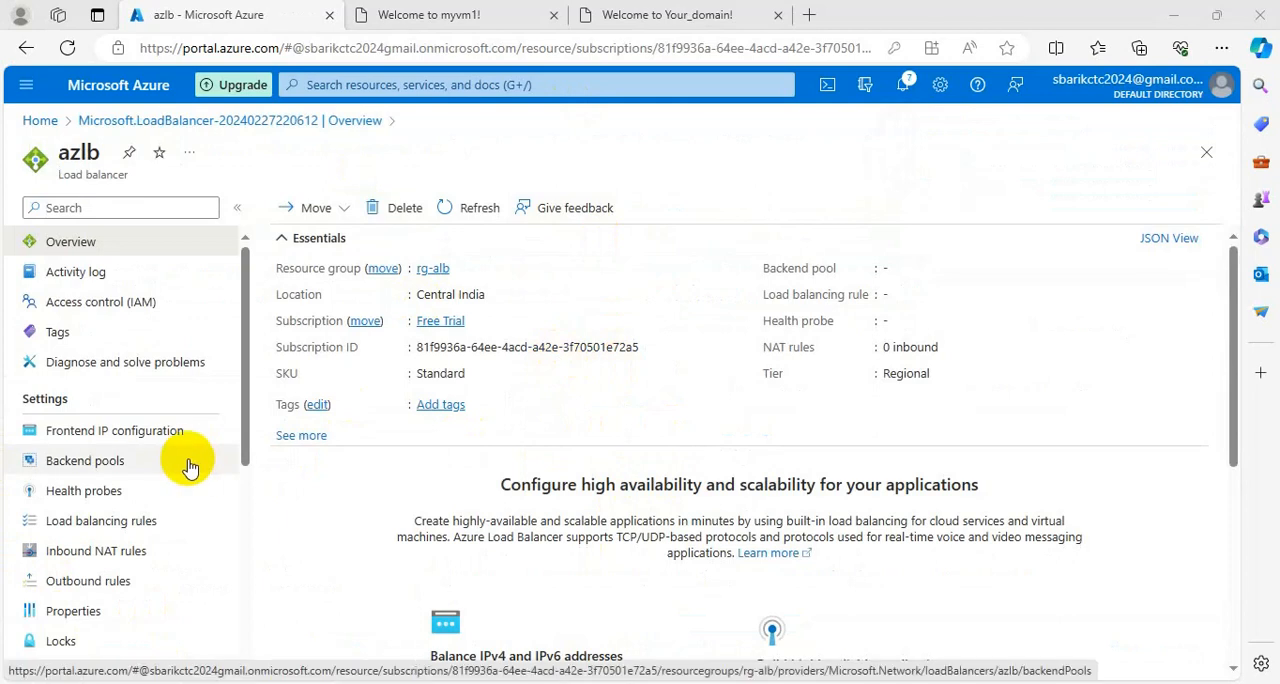
Look through the azlb load balancer's settings and examine its frontend IP configuration and assigned IP address.
scroll(190, 467, down, 3)
scroll(190, 467, up, 2)
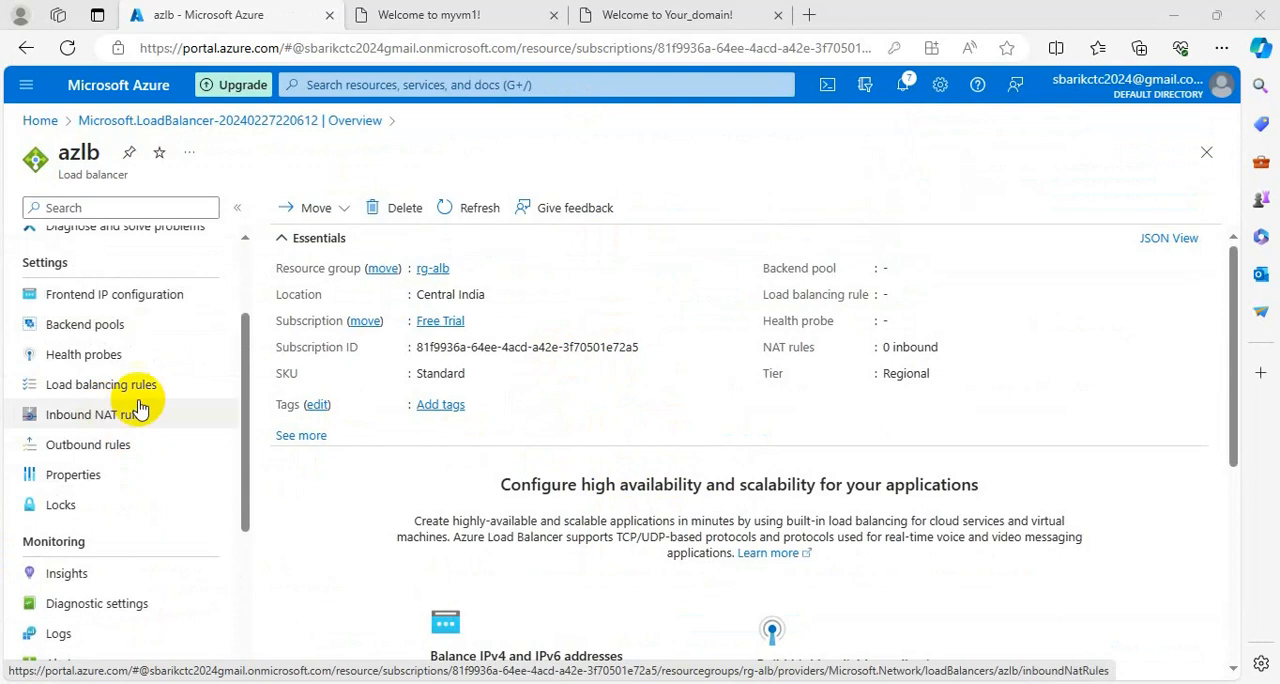
click(137, 296)
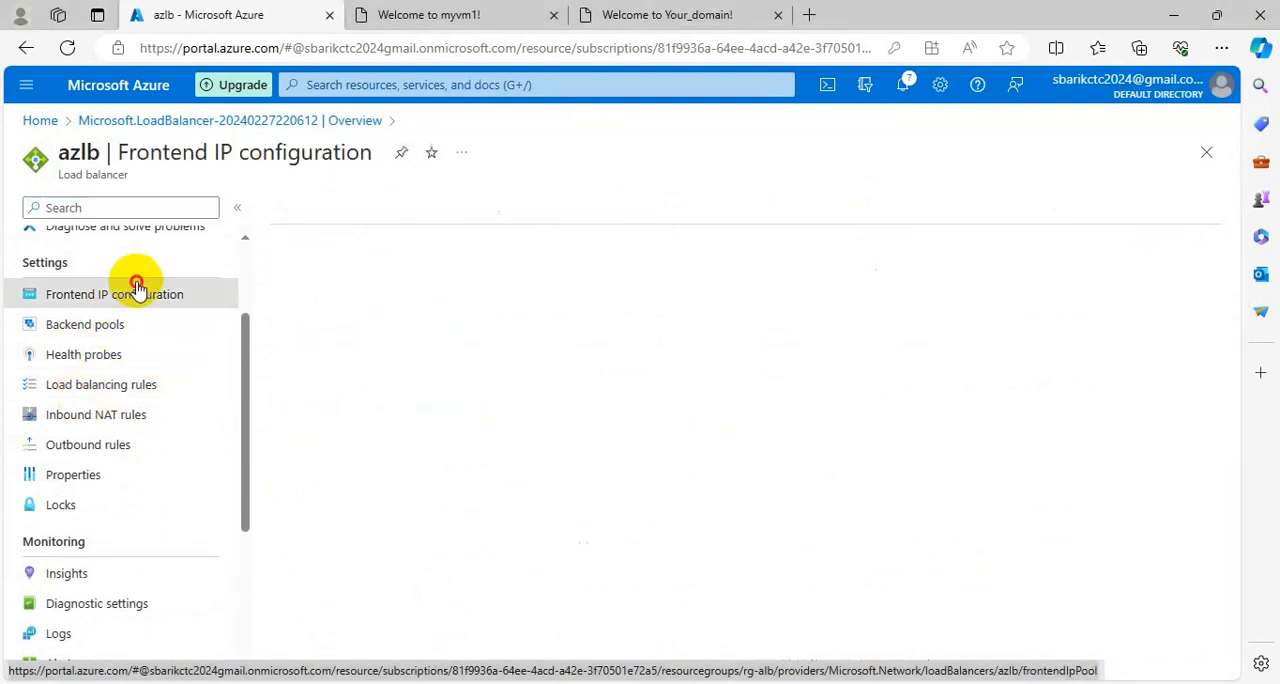
drag(686, 331, 568, 322)
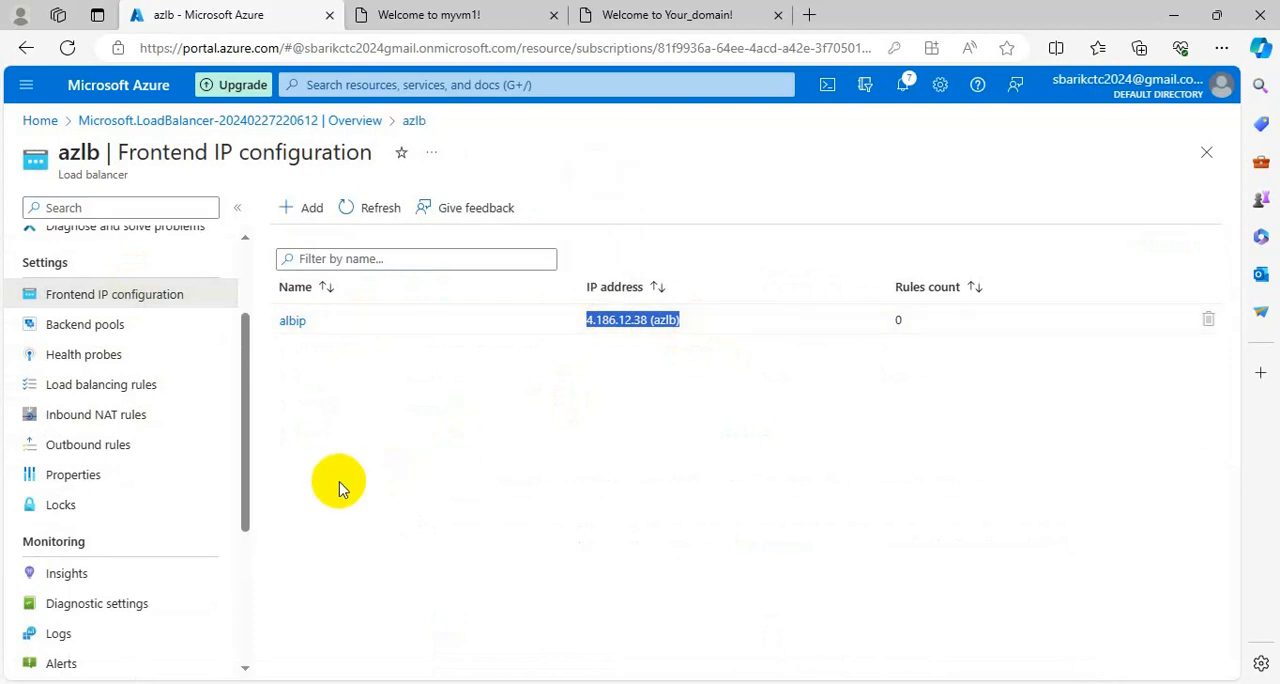
Start a new backend pool named pool1 for the load balancer and assign it the virtual network vm1-alb-vnet (rg-alb).
click(100, 330)
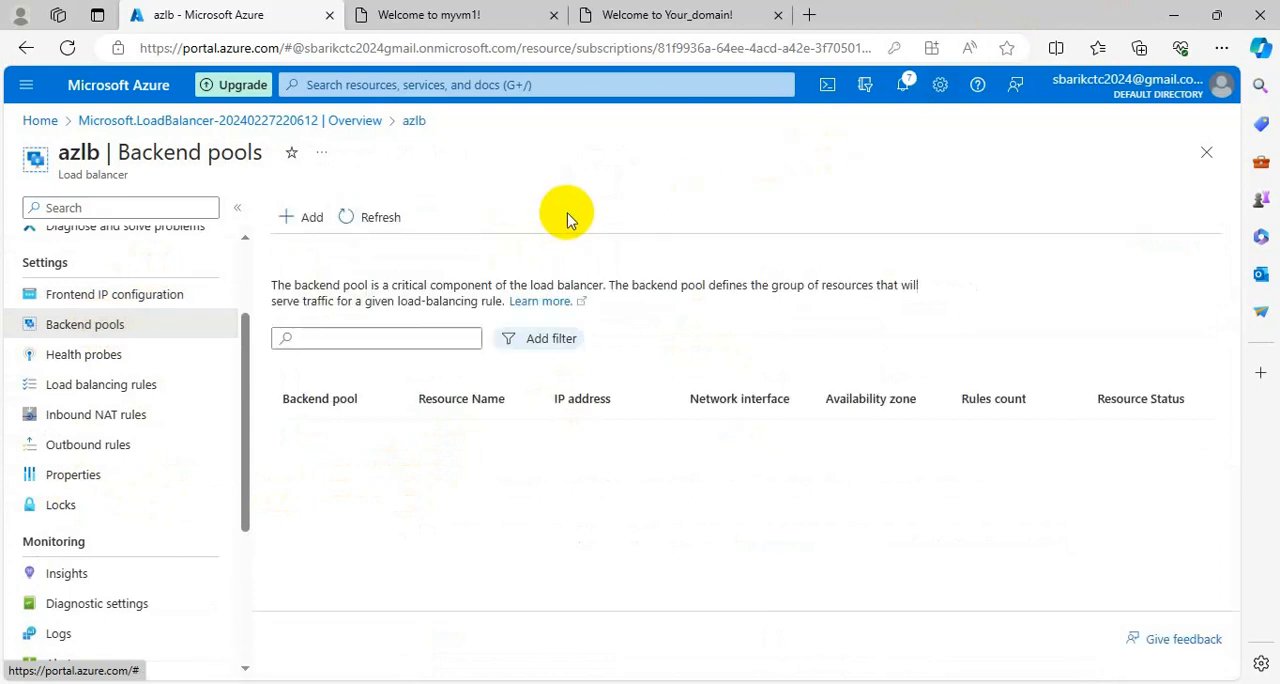
click(300, 218)
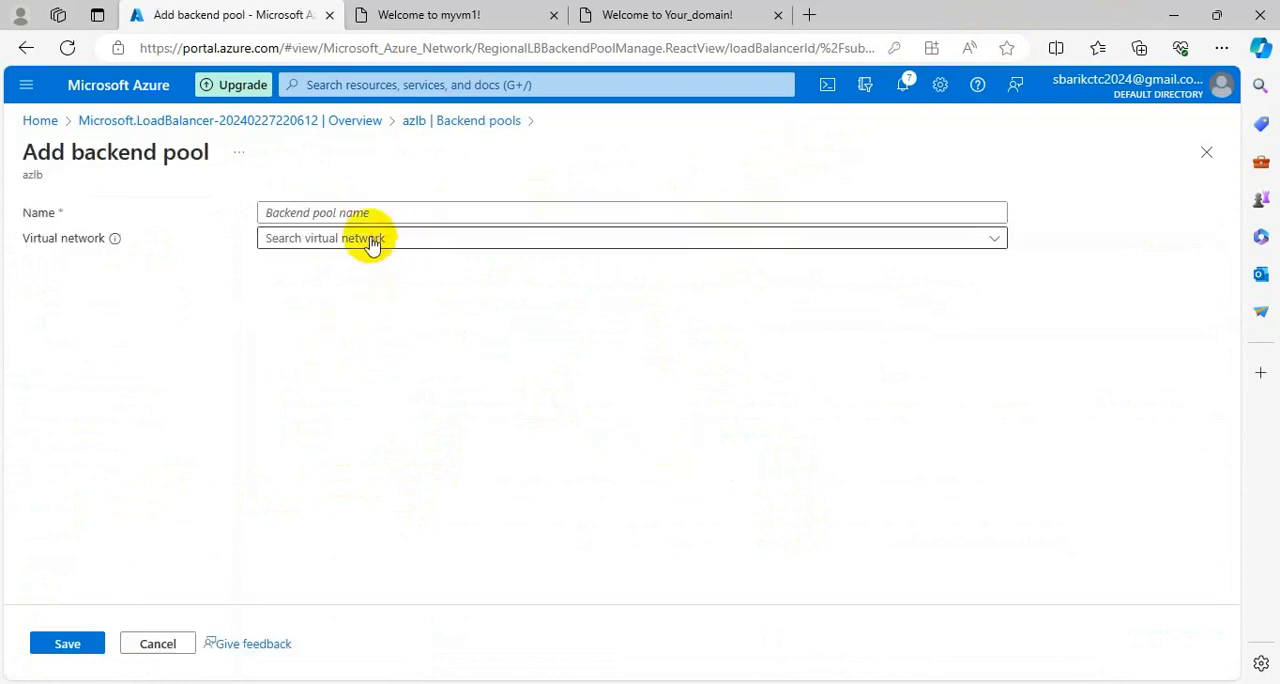
click(381, 211)
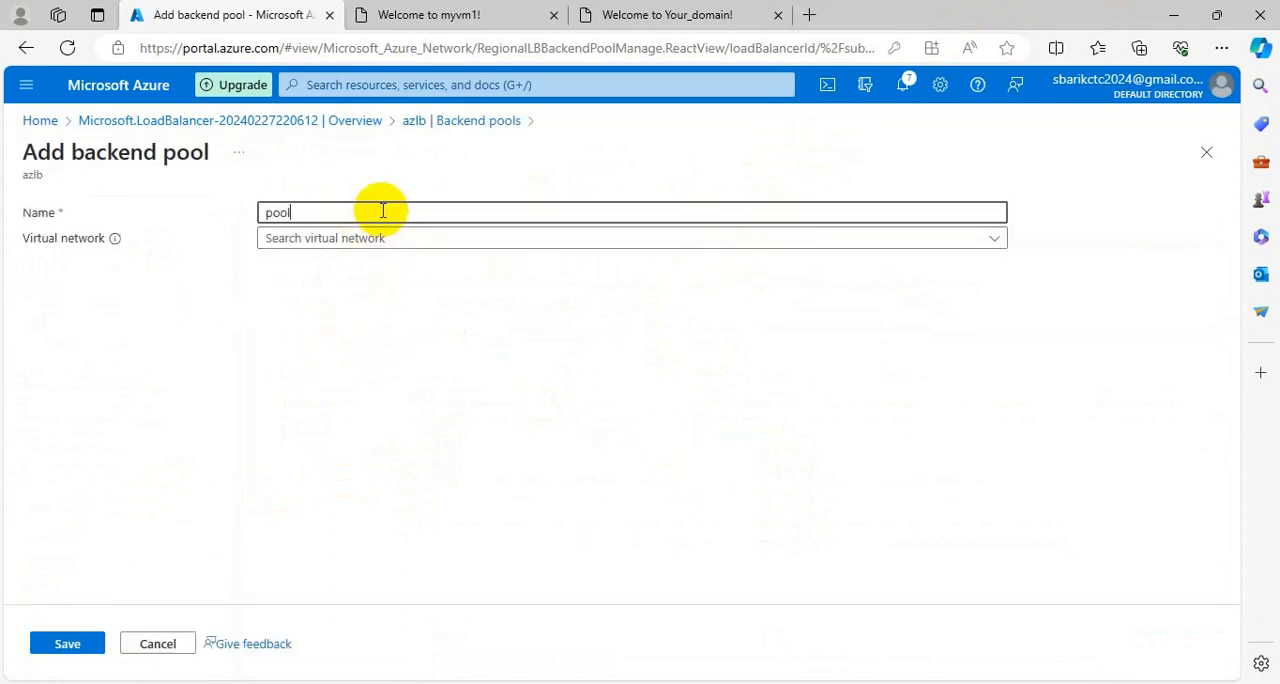
text(pool1)
click(390, 244)
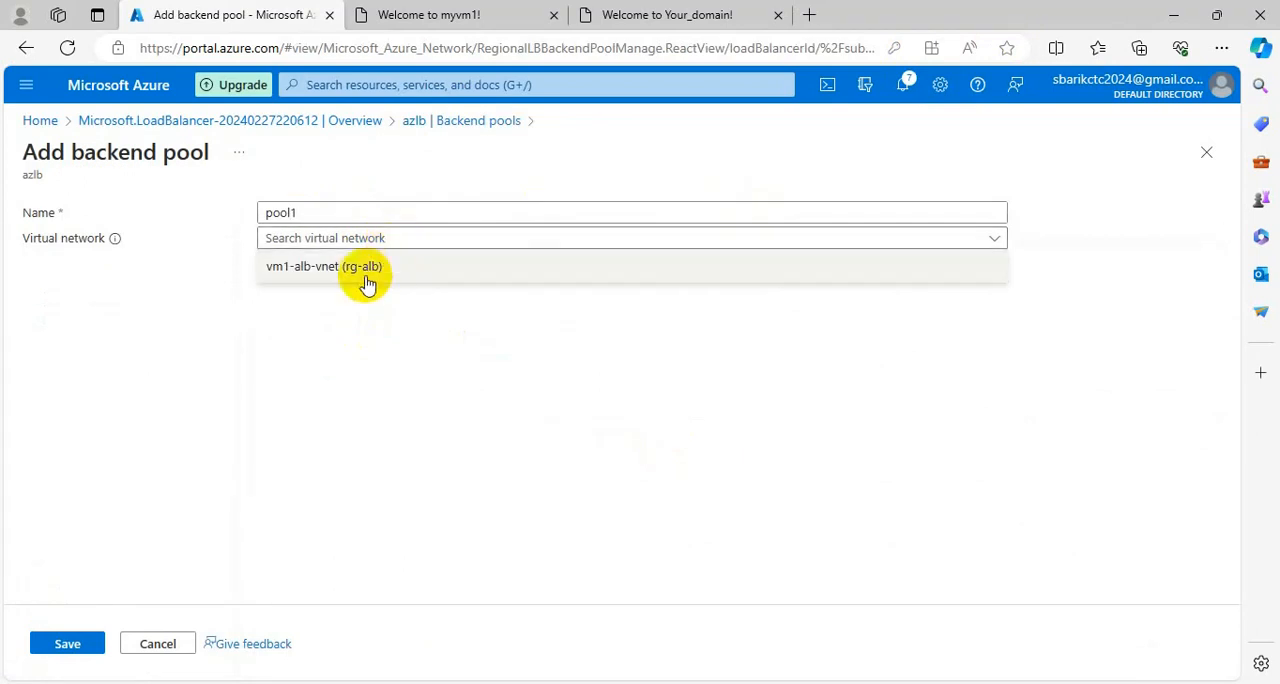
click(364, 268)
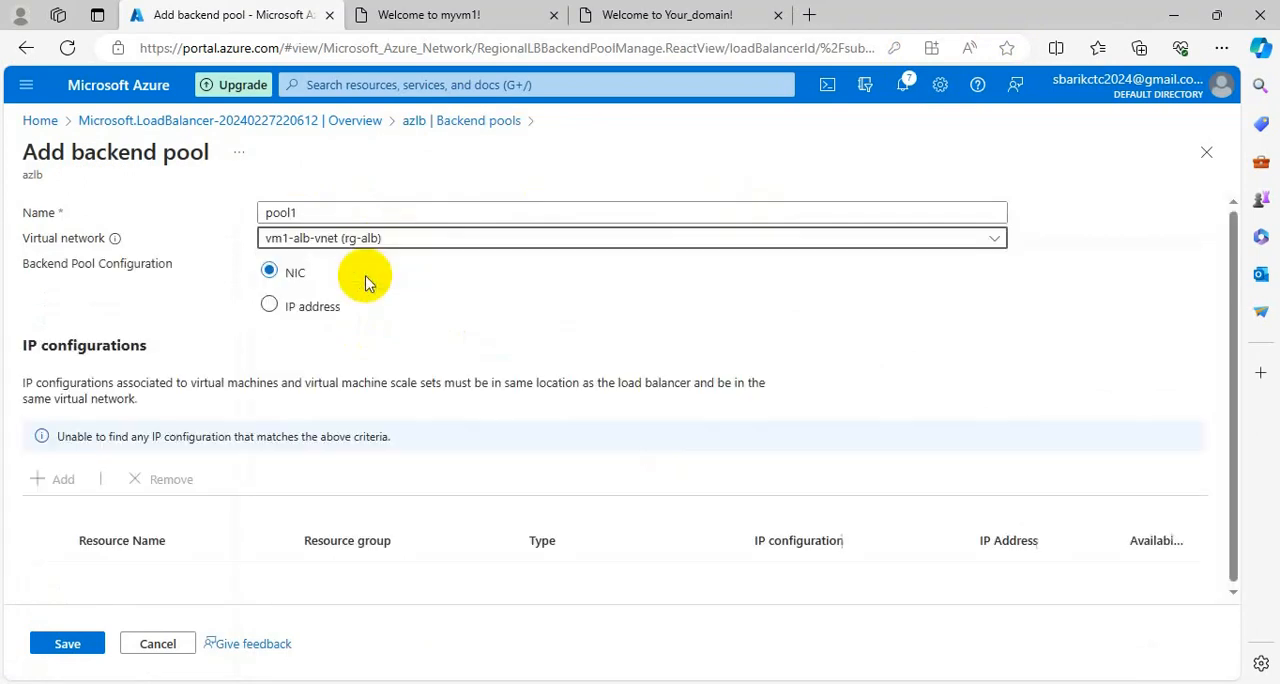
Configure the backend pool by IP address and add 10.0.0.4 and 10.0.0.5 as its backend addresses.
click(272, 309)
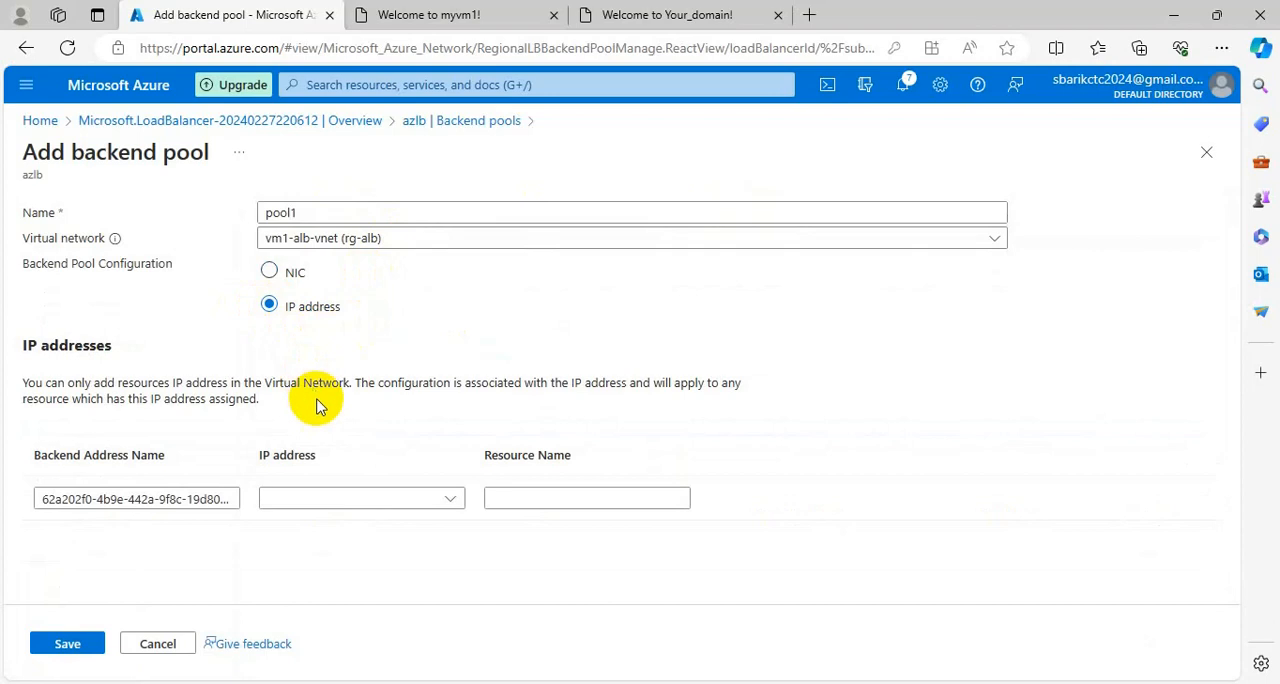
click(210, 505)
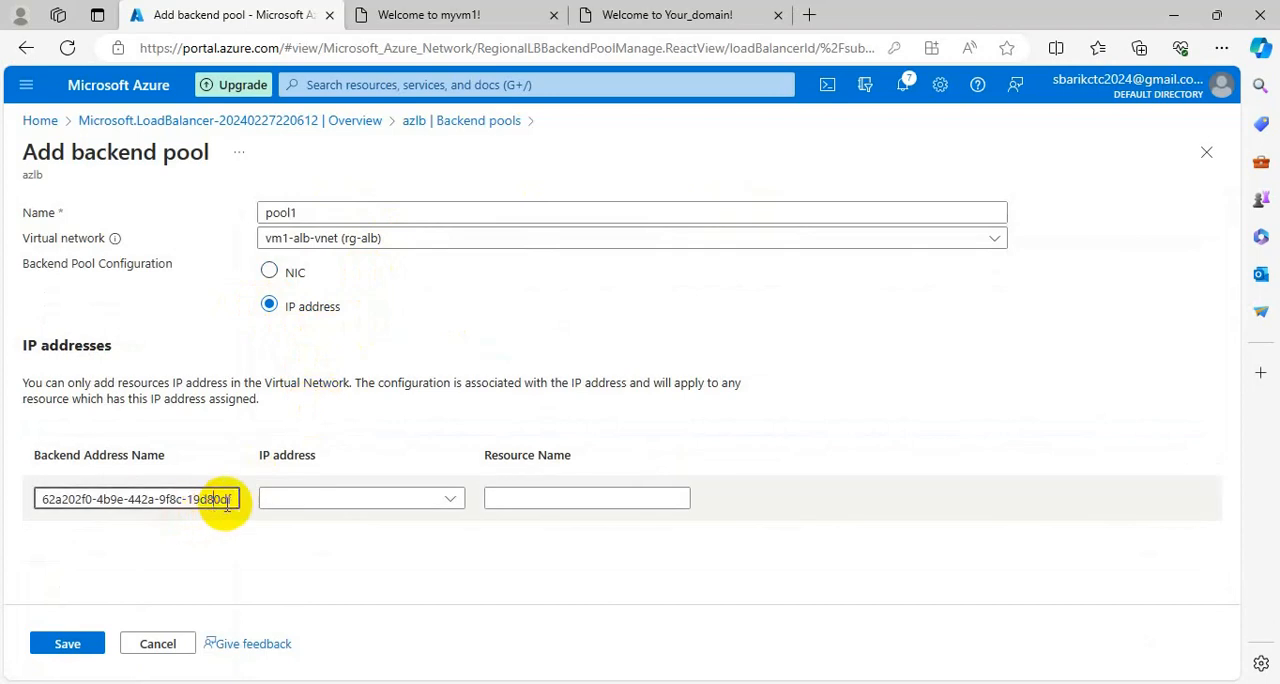
click(447, 502)
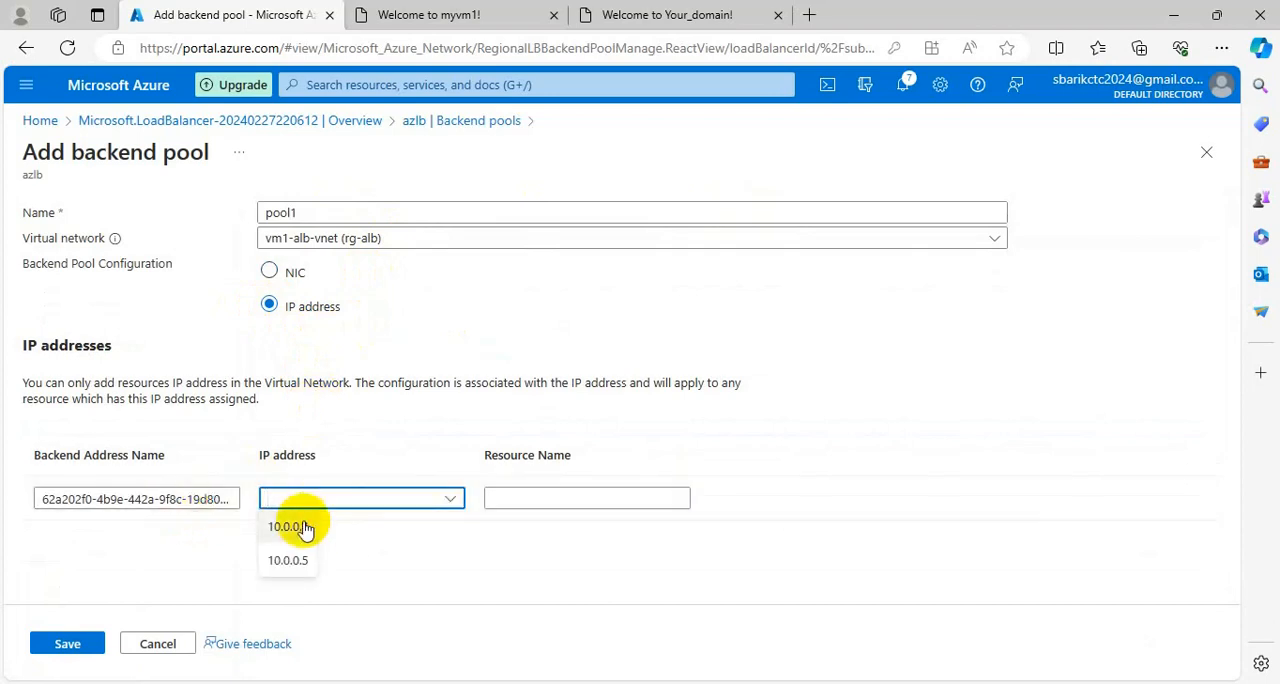
click(290, 527)
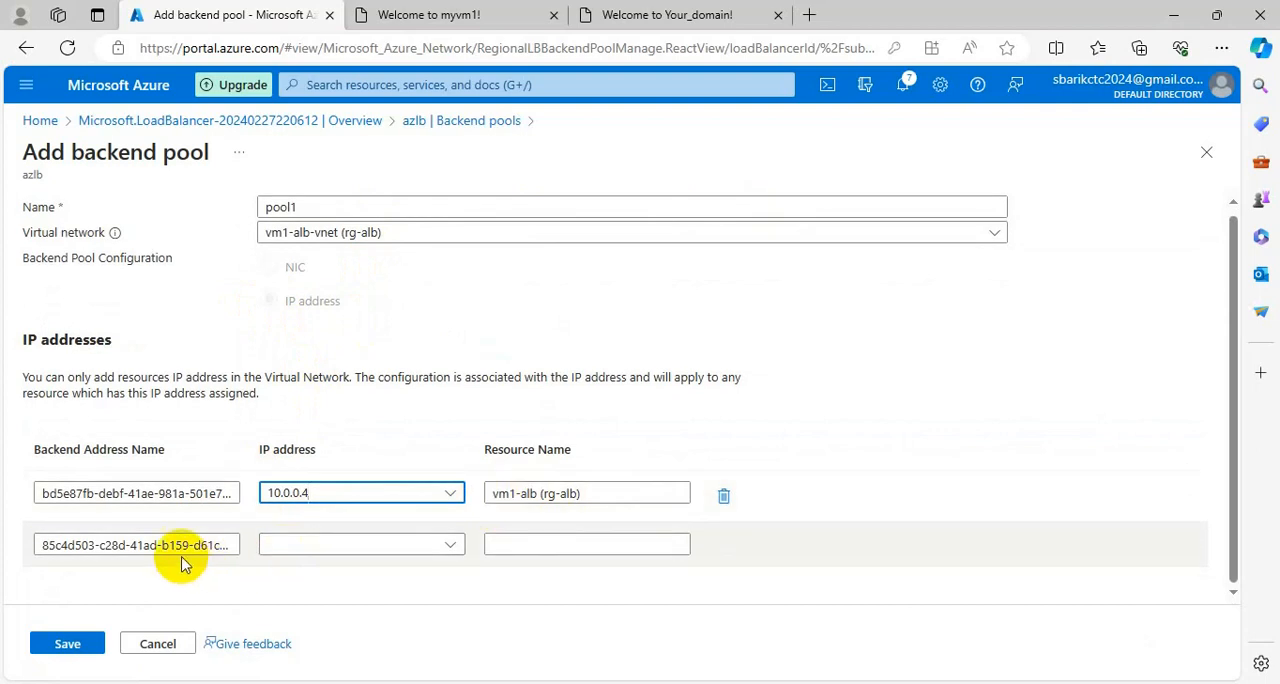
click(449, 546)
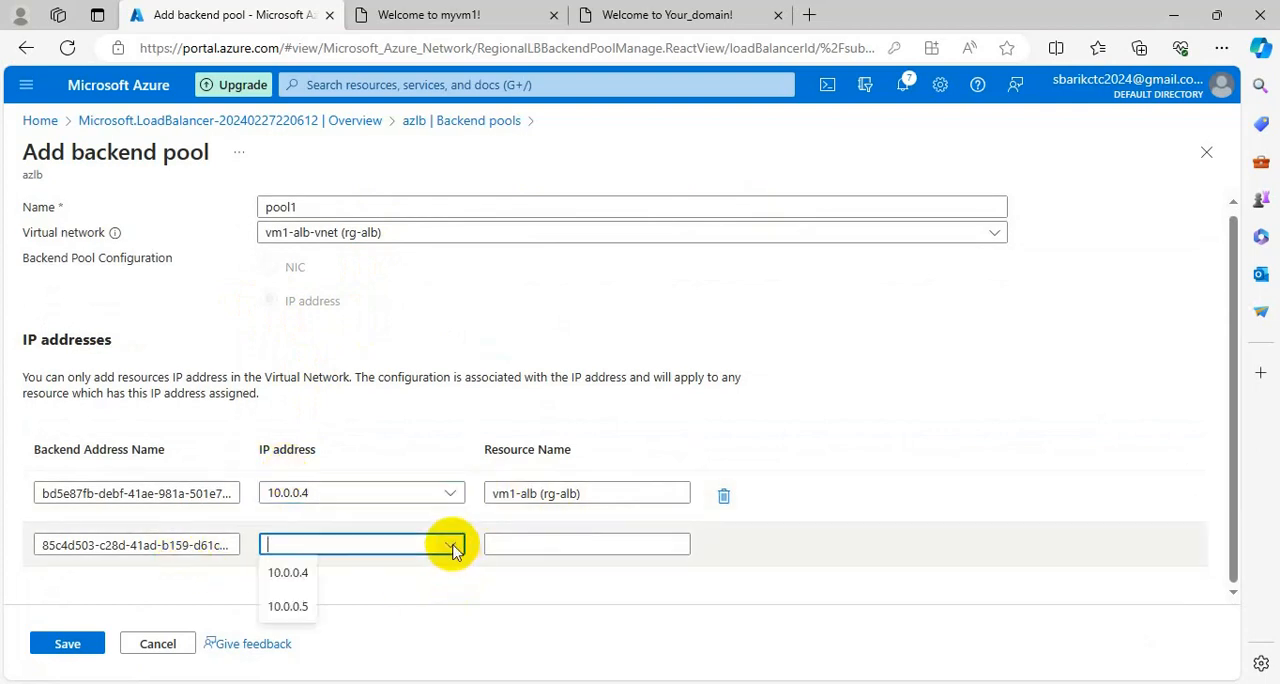
click(290, 606)
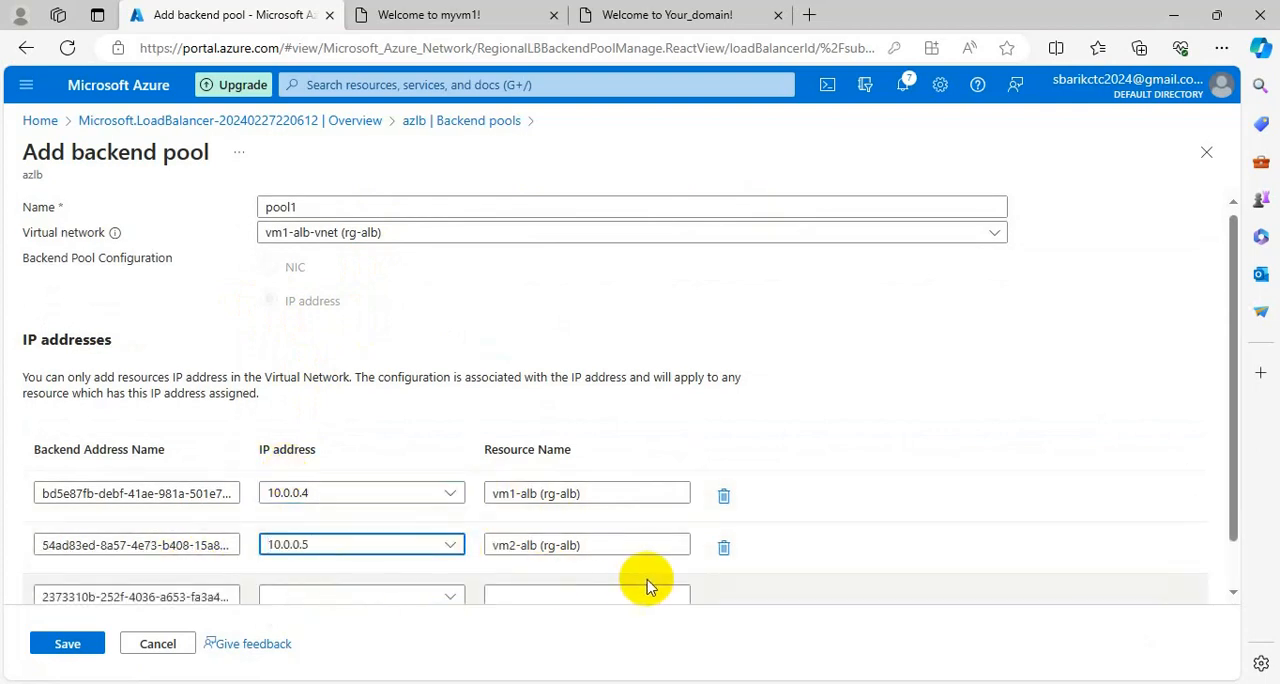
Review the backend pool's address entries, leave the third row empty, and save the pool.
scroll(698, 570, down, 1)
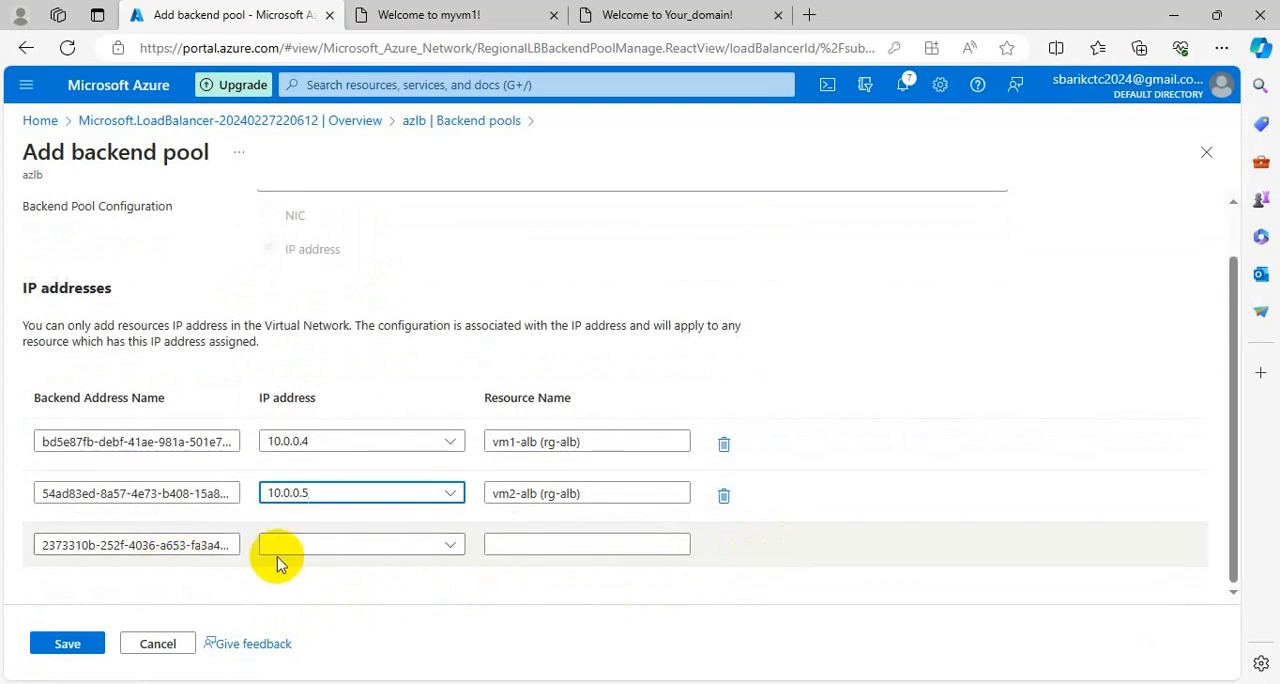
click(447, 555)
click(880, 562)
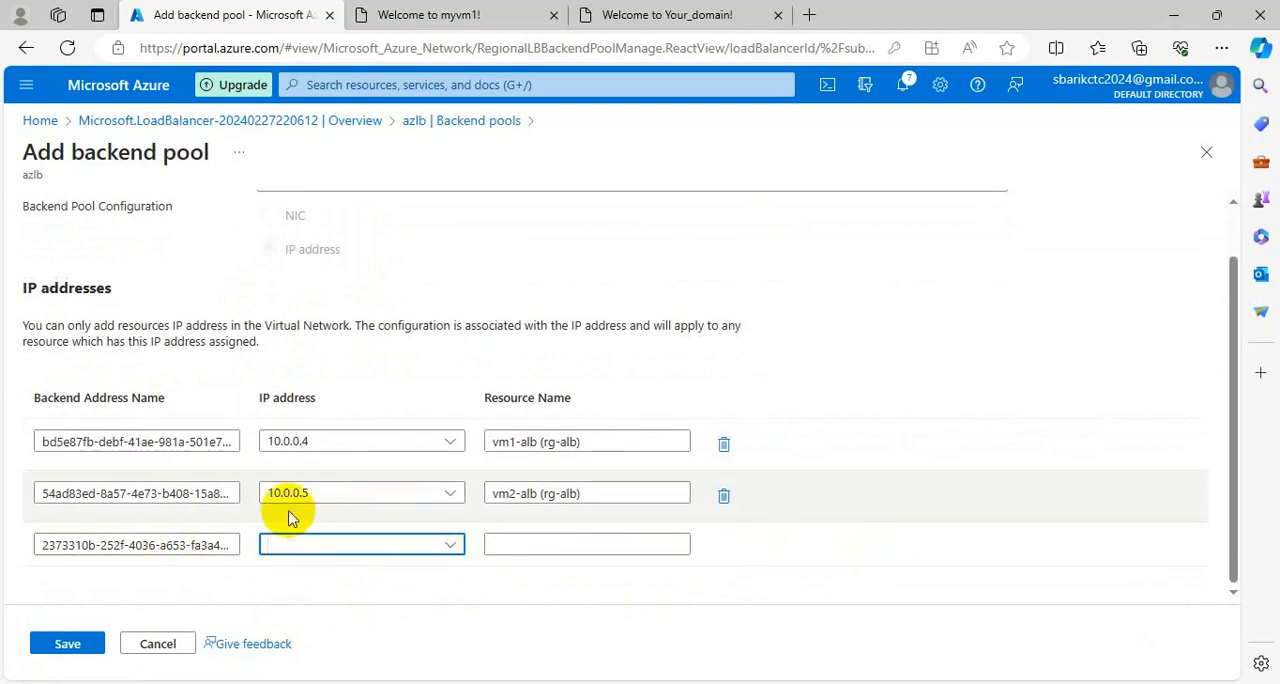
scroll(443, 455, up, 1)
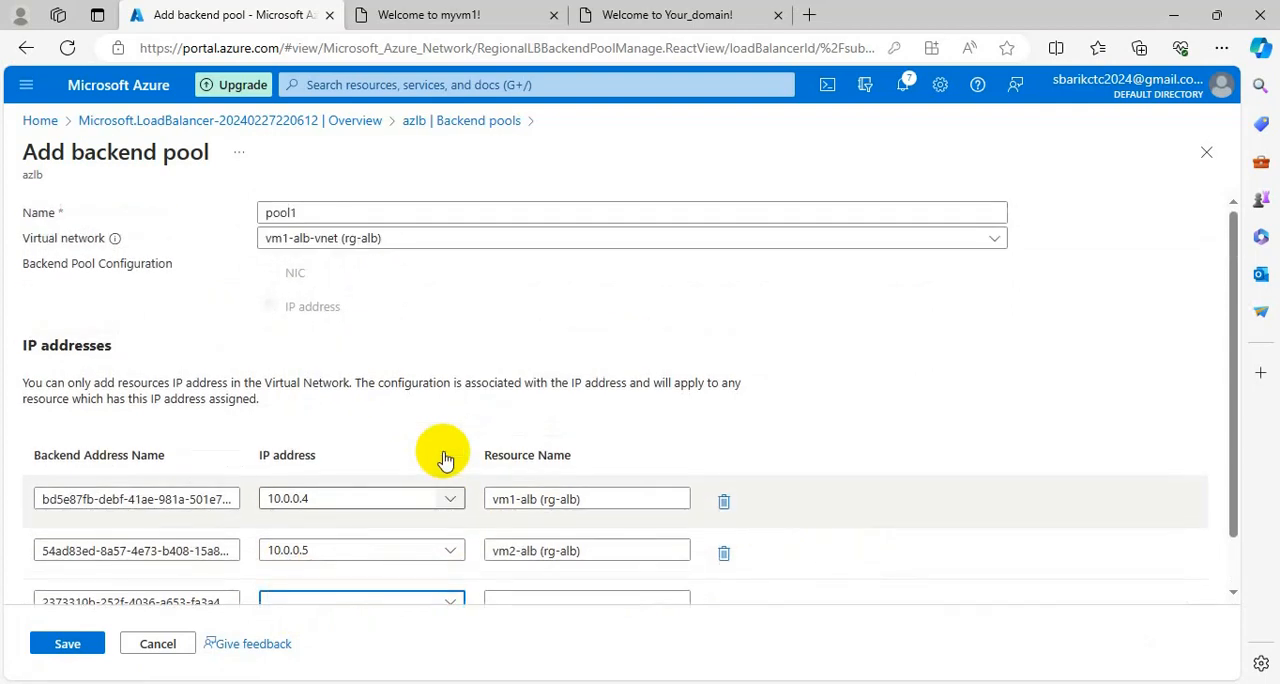
scroll(403, 541, down, 1)
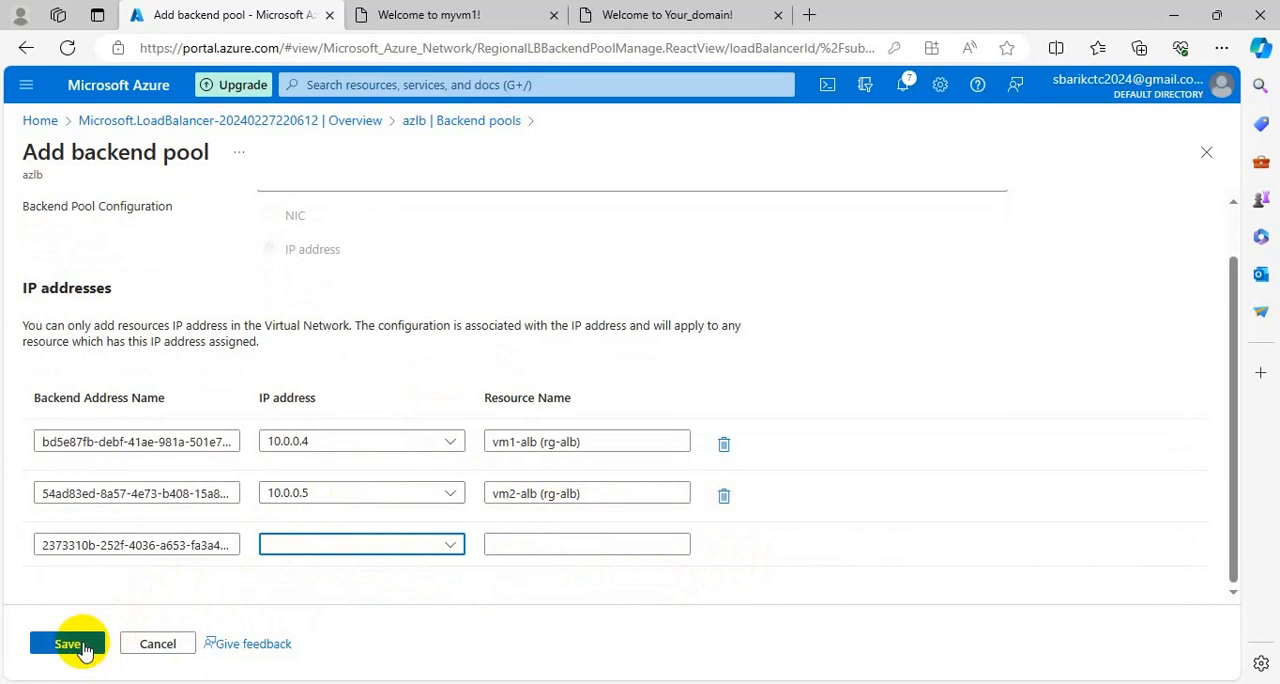
click(85, 648)
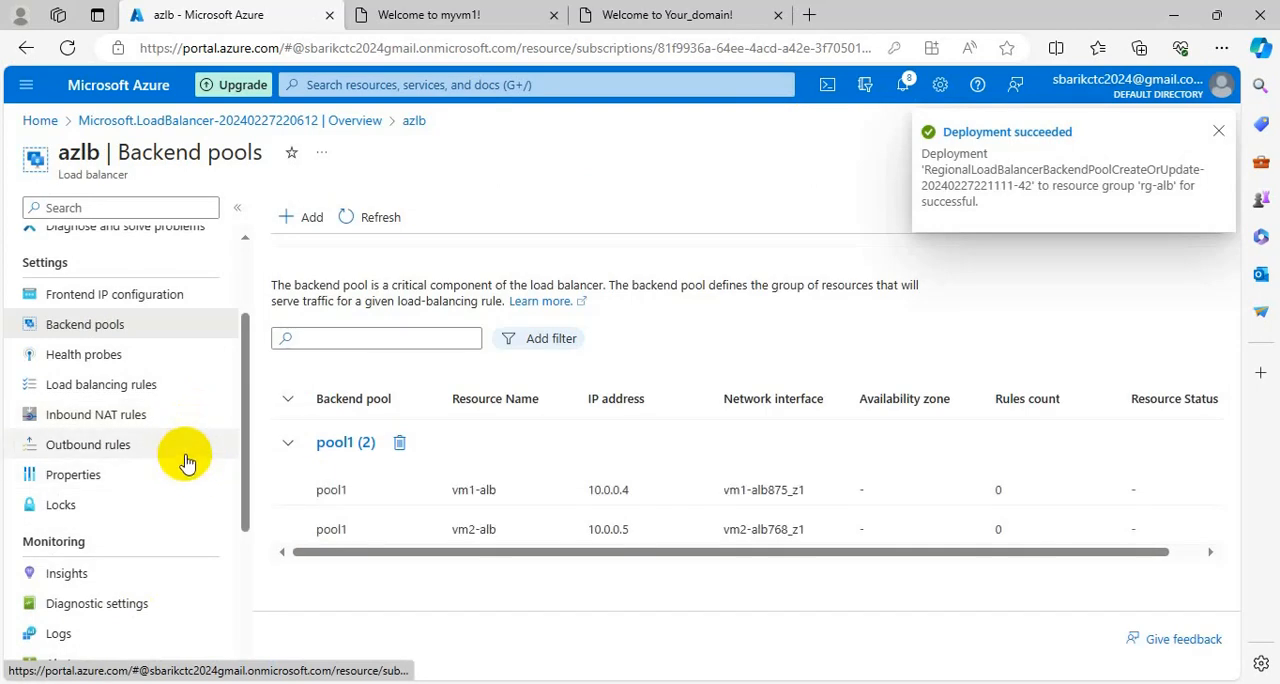
Start a new health probe for the load balancer and name it apache.
click(97, 362)
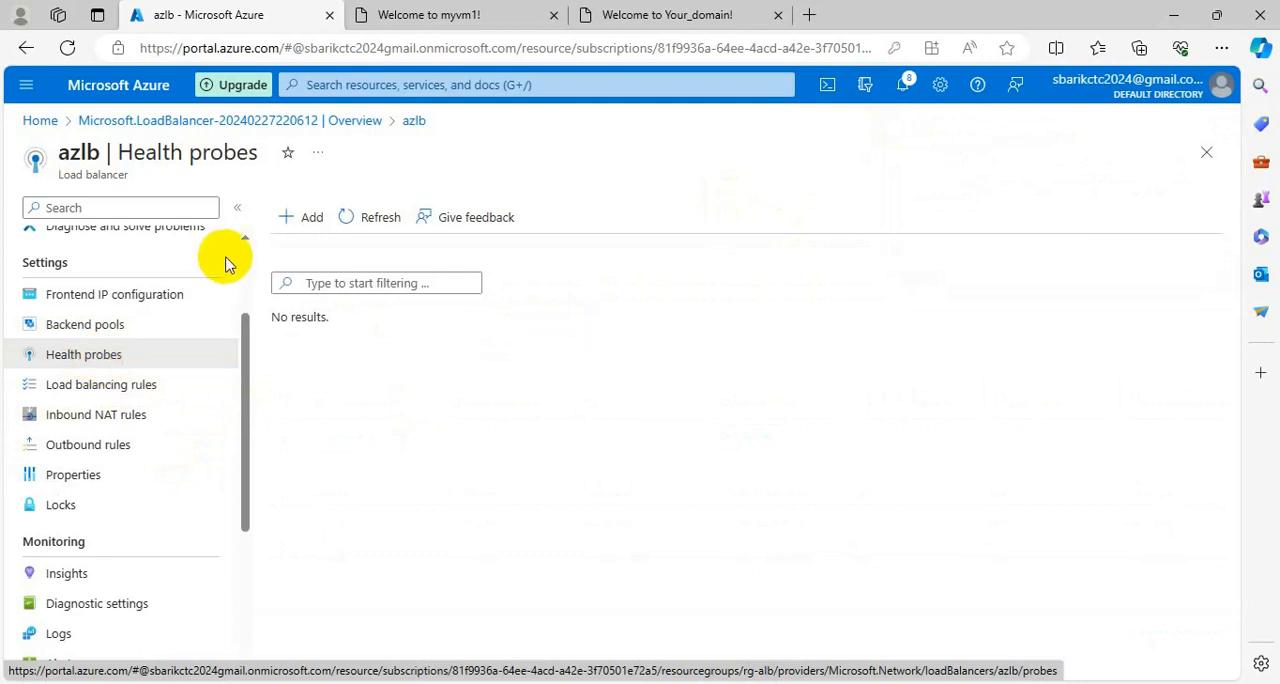
click(297, 215)
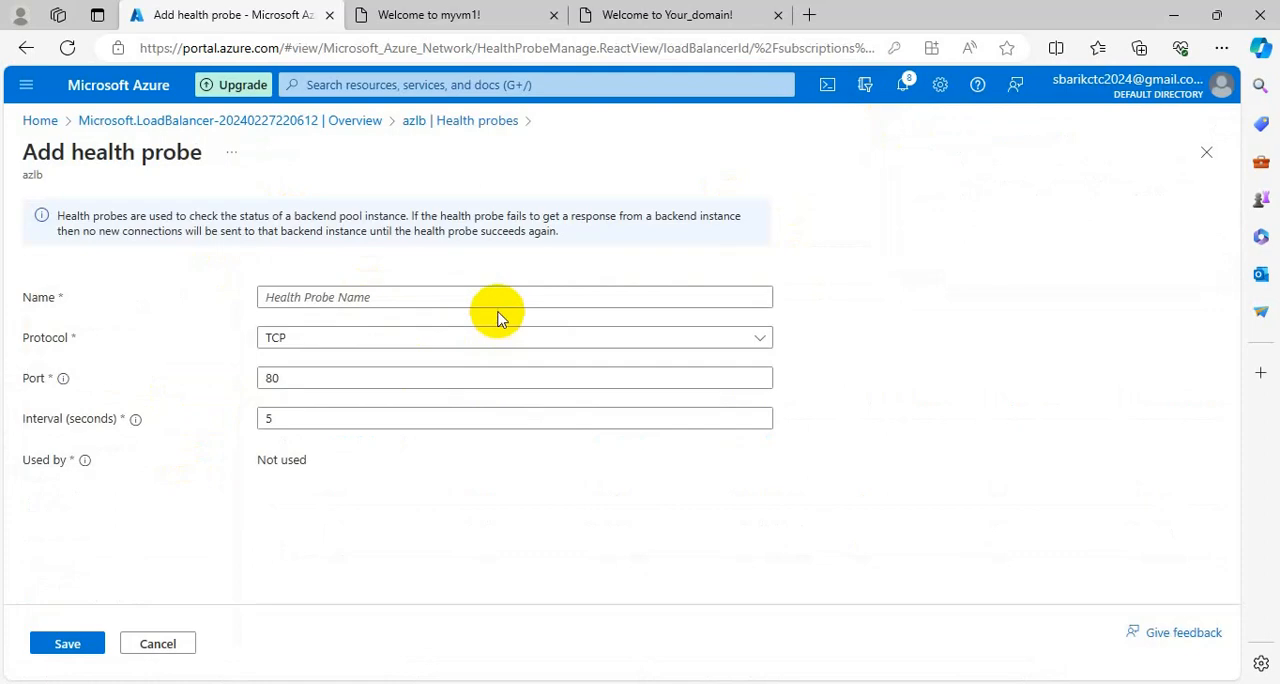
click(366, 297)
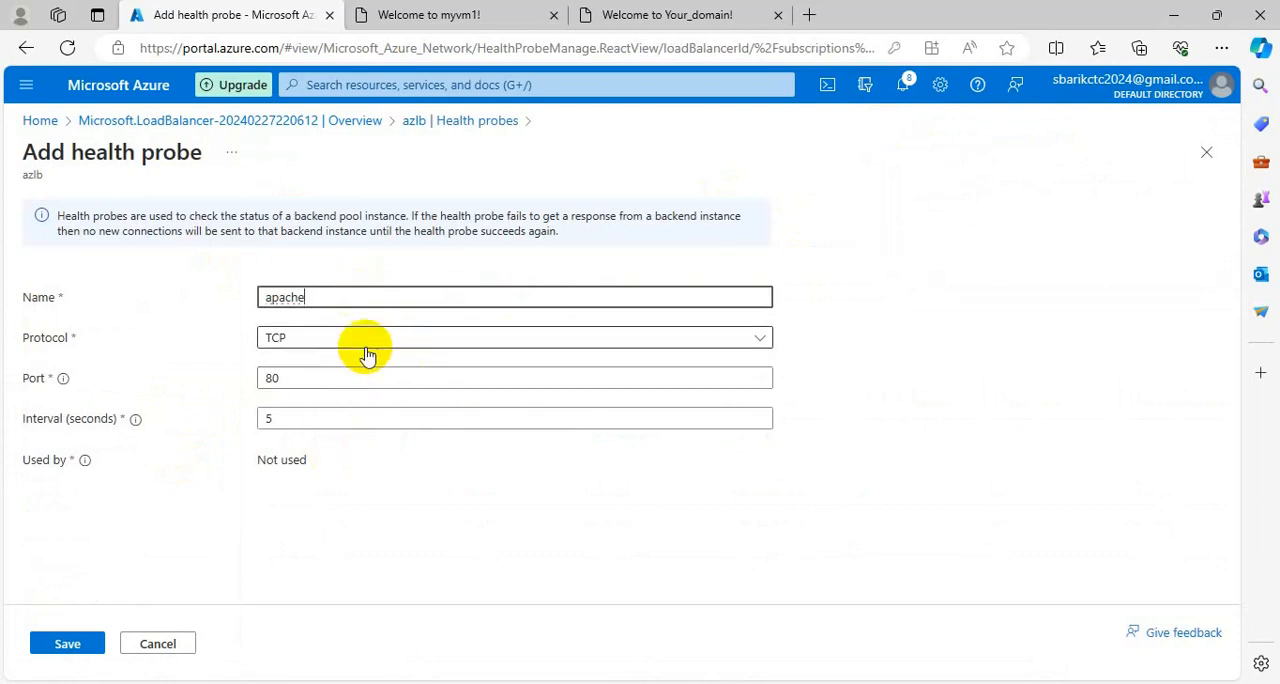
Compare the TCP and HTTP protocol options, set the apache health probe to HTTP, and save it.
click(382, 340)
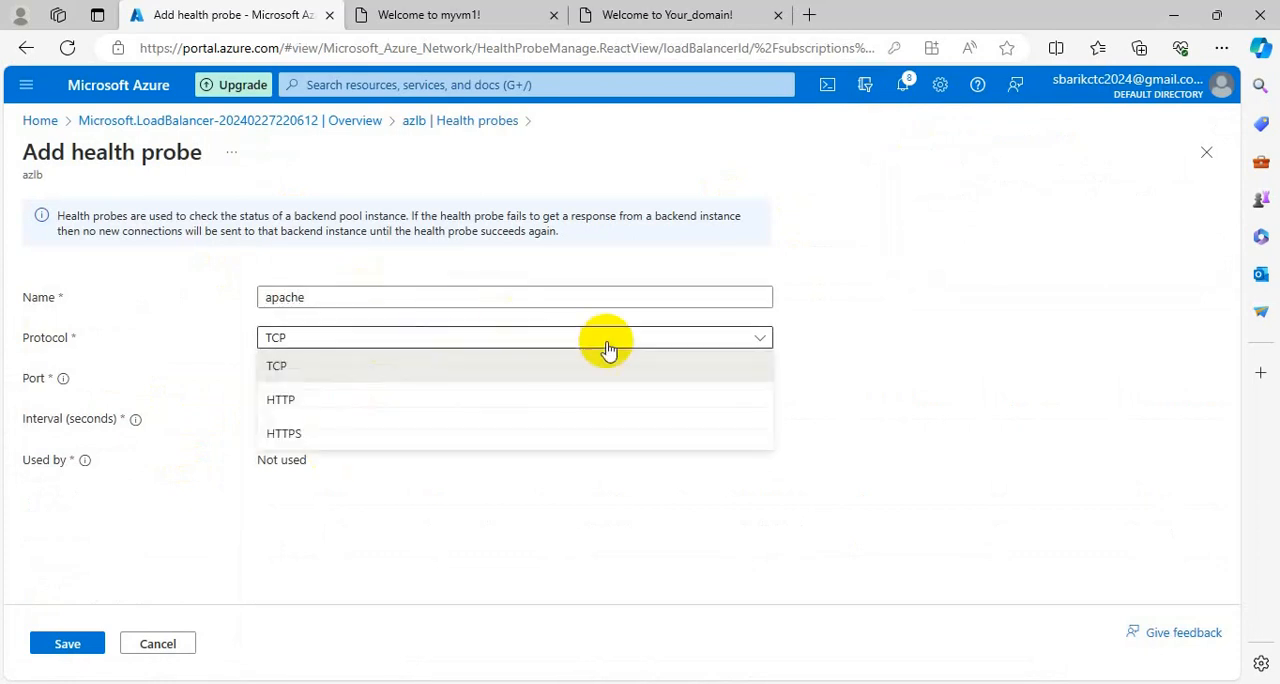
click(292, 404)
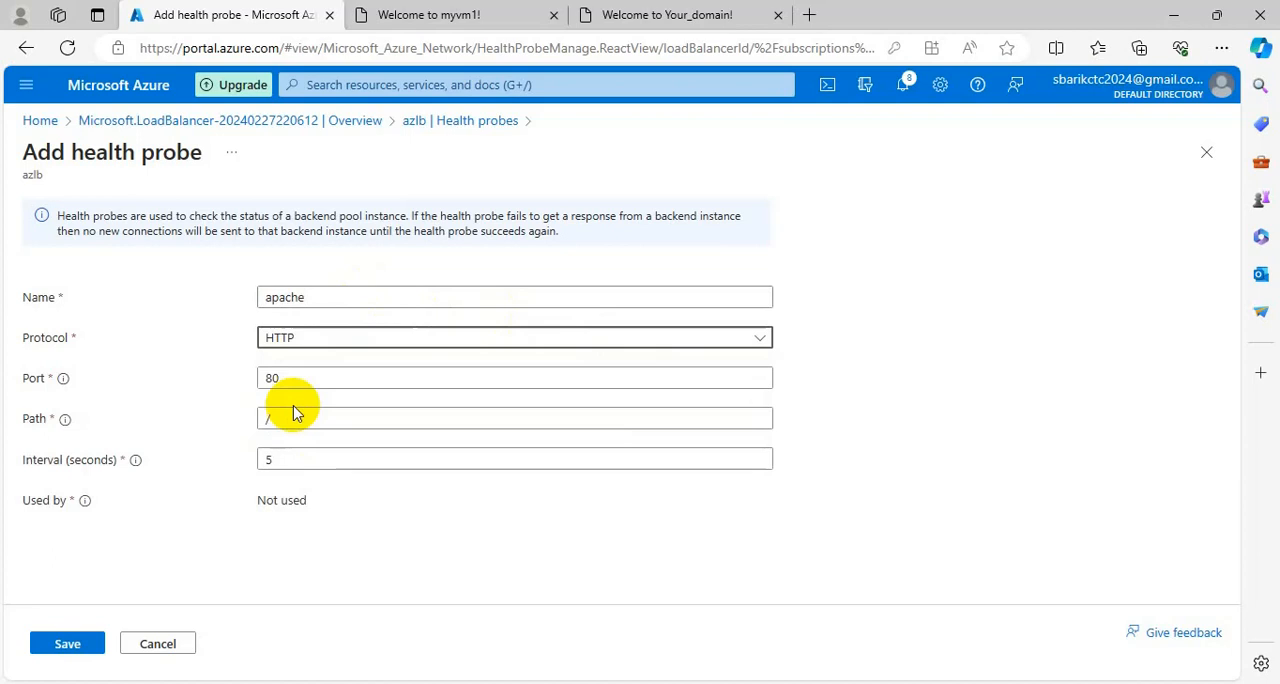
click(410, 338)
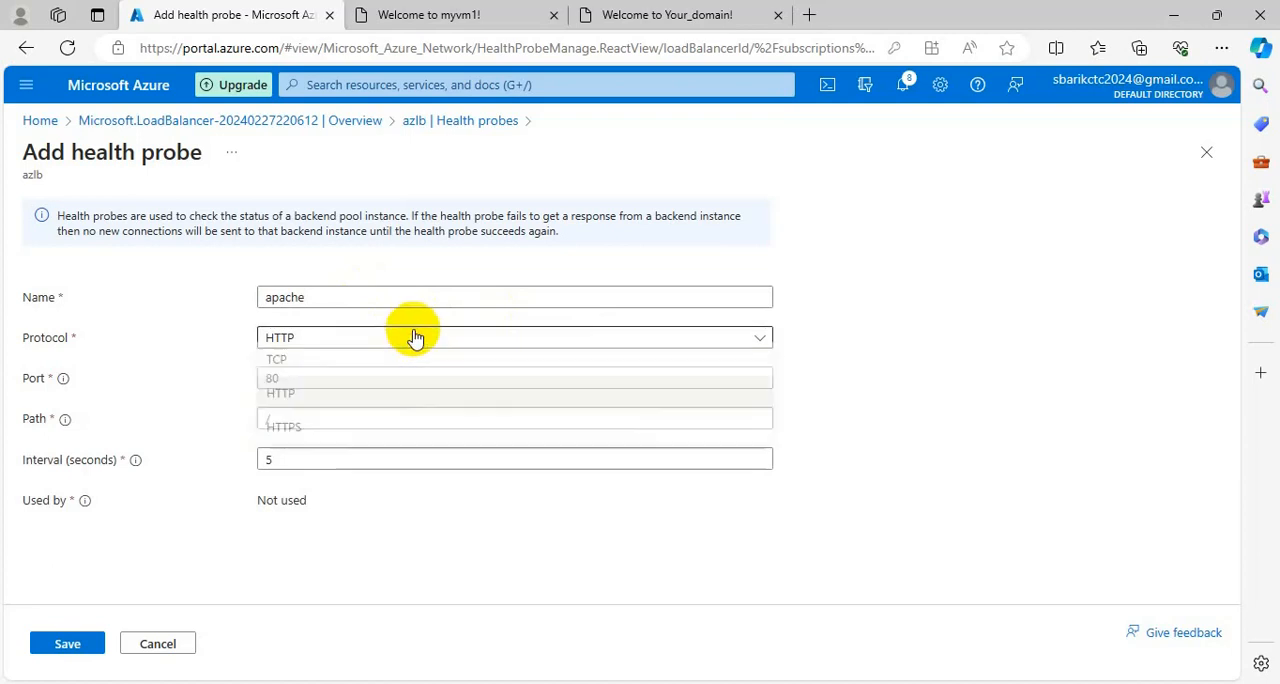
click(284, 367)
click(347, 338)
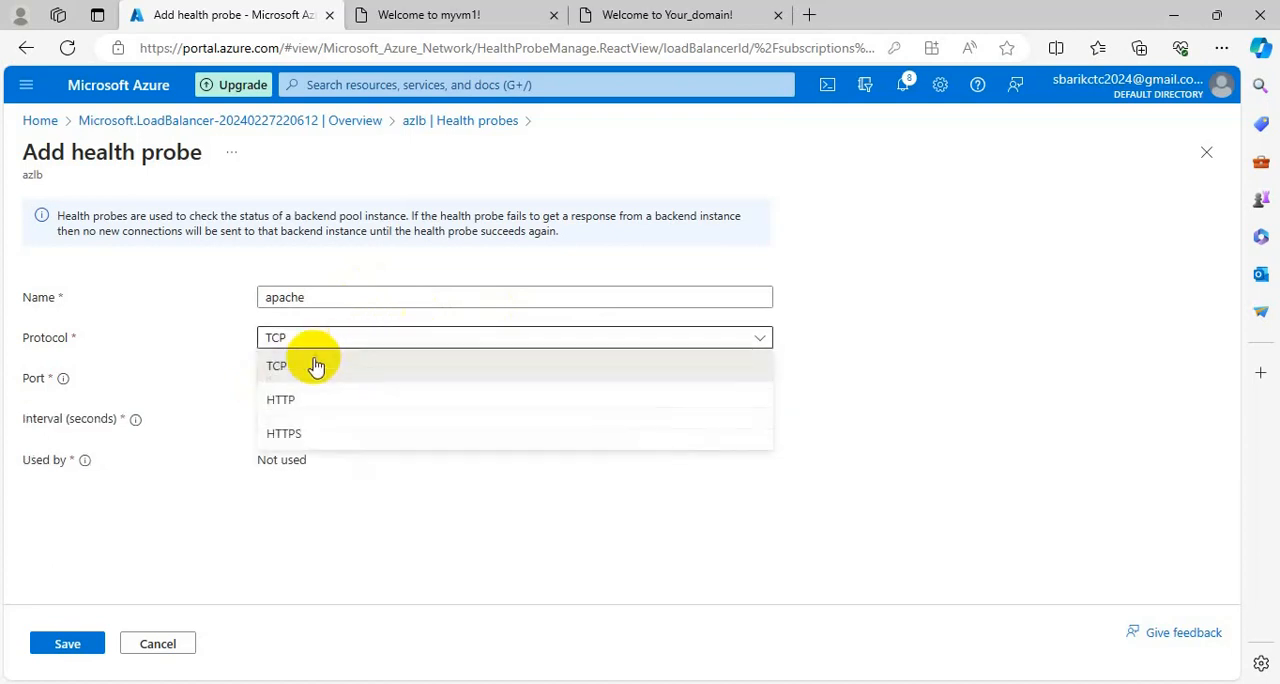
click(291, 402)
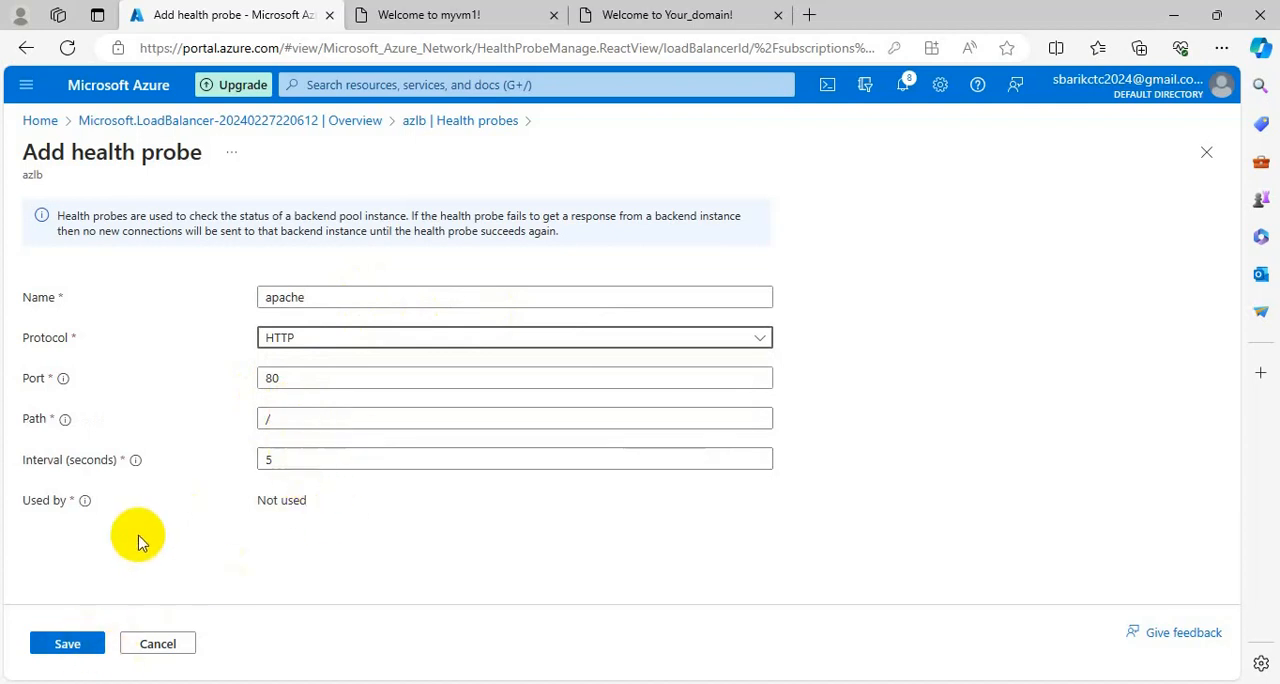
click(77, 645)
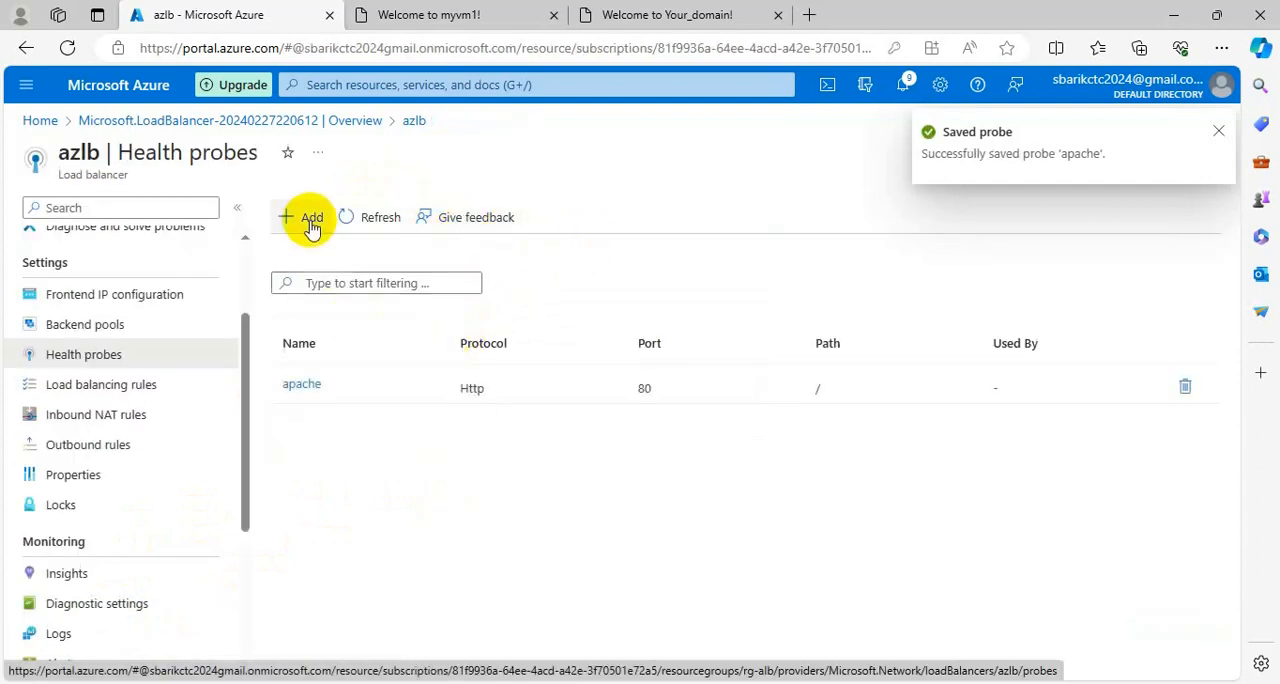
Open another new health probe form to read the health probe description, and return to the load balancer's deployment overview without saving.
click(310, 219)
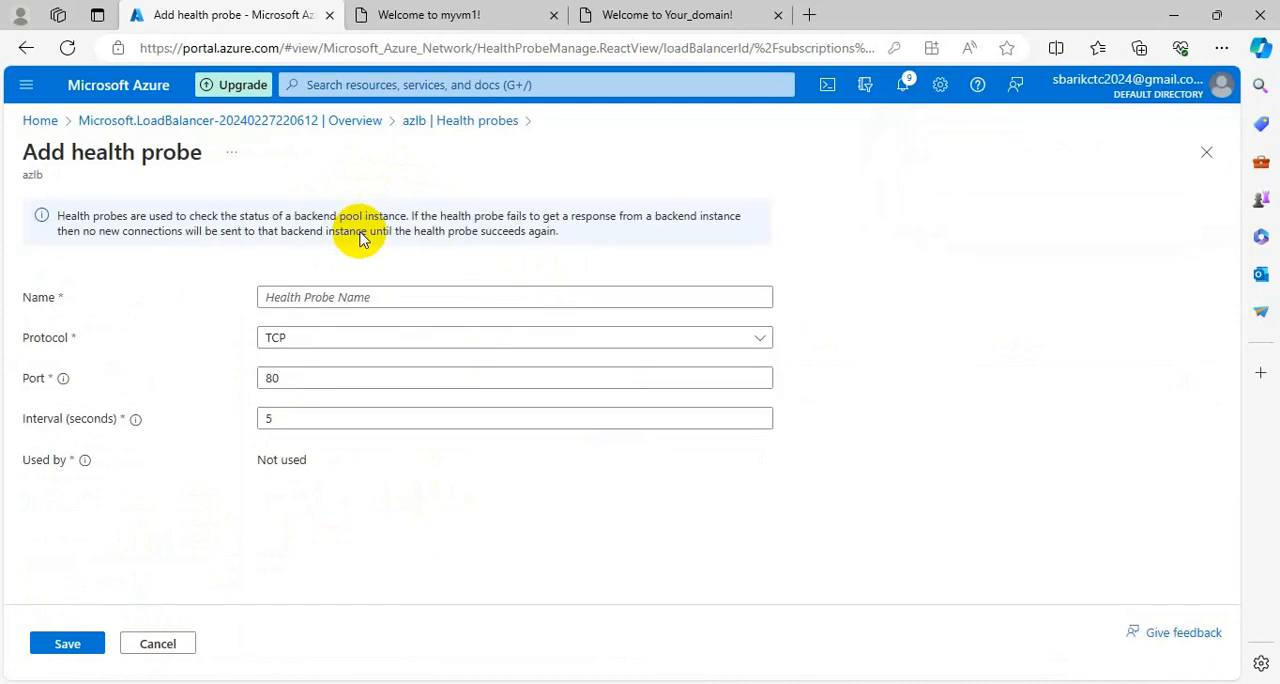
mouse_move(571, 240)
mouse_down()
mouse_move(127, 249)
mouse_move(78, 218)
mouse_up()
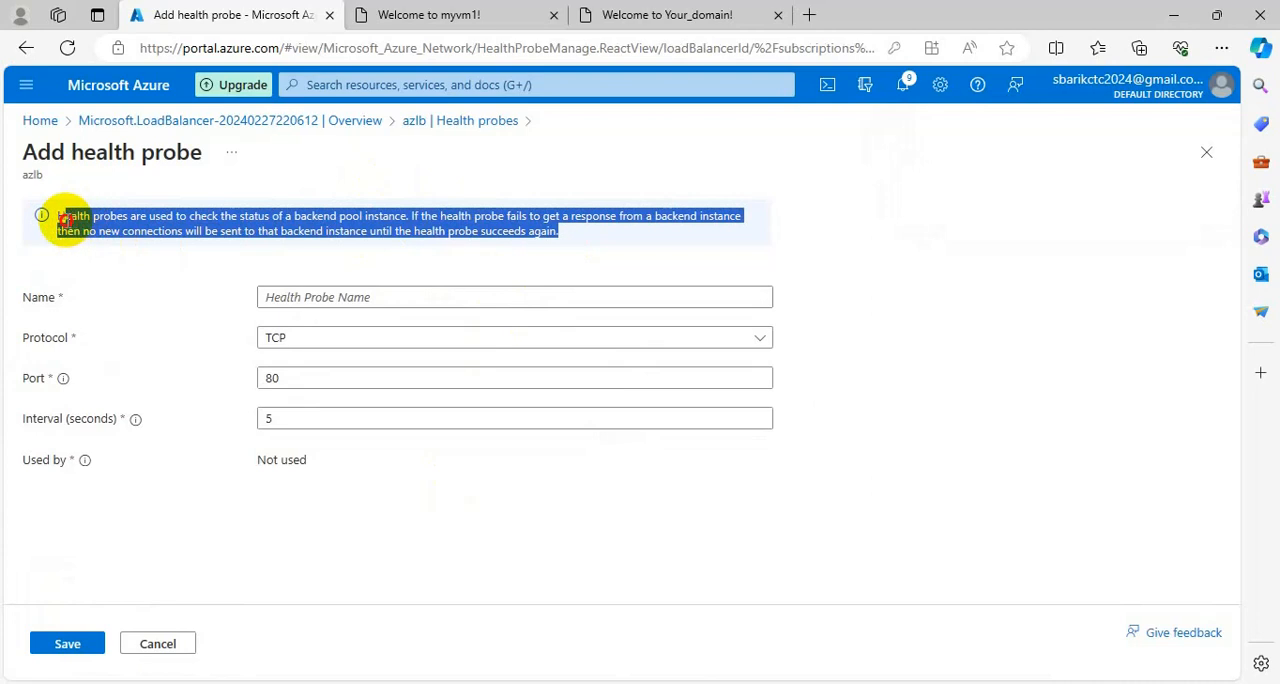
drag(65, 219, 43, 219)
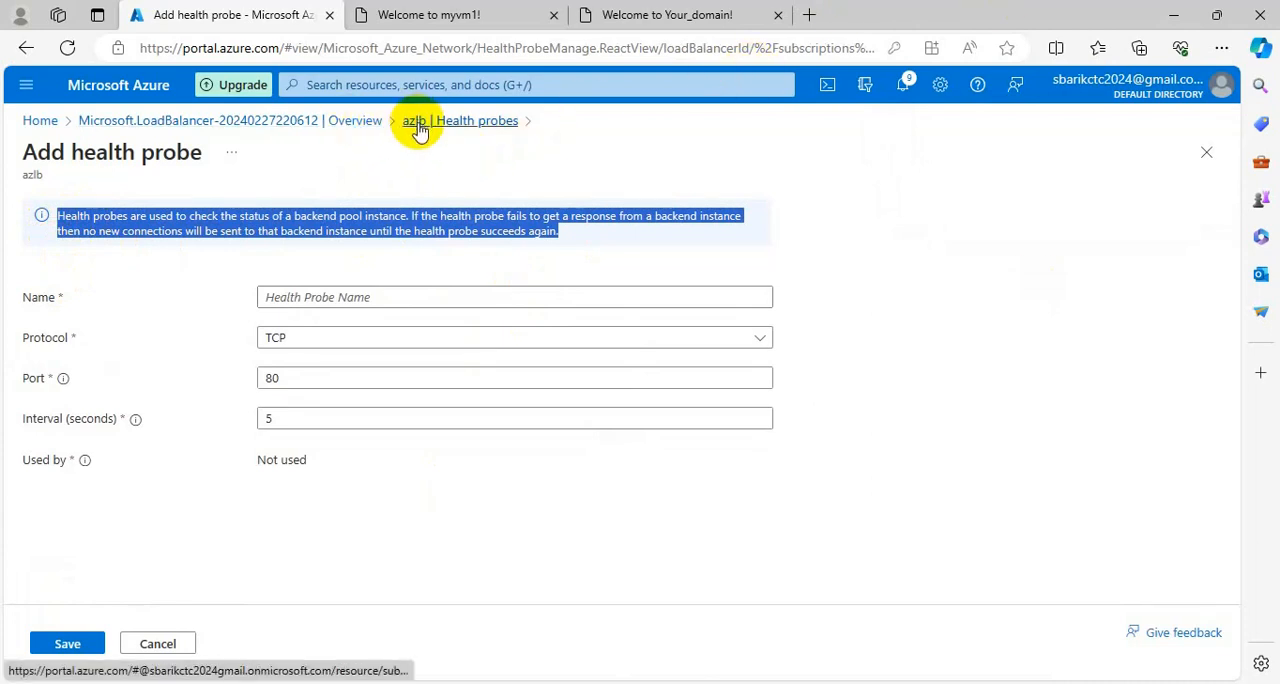
click(355, 122)
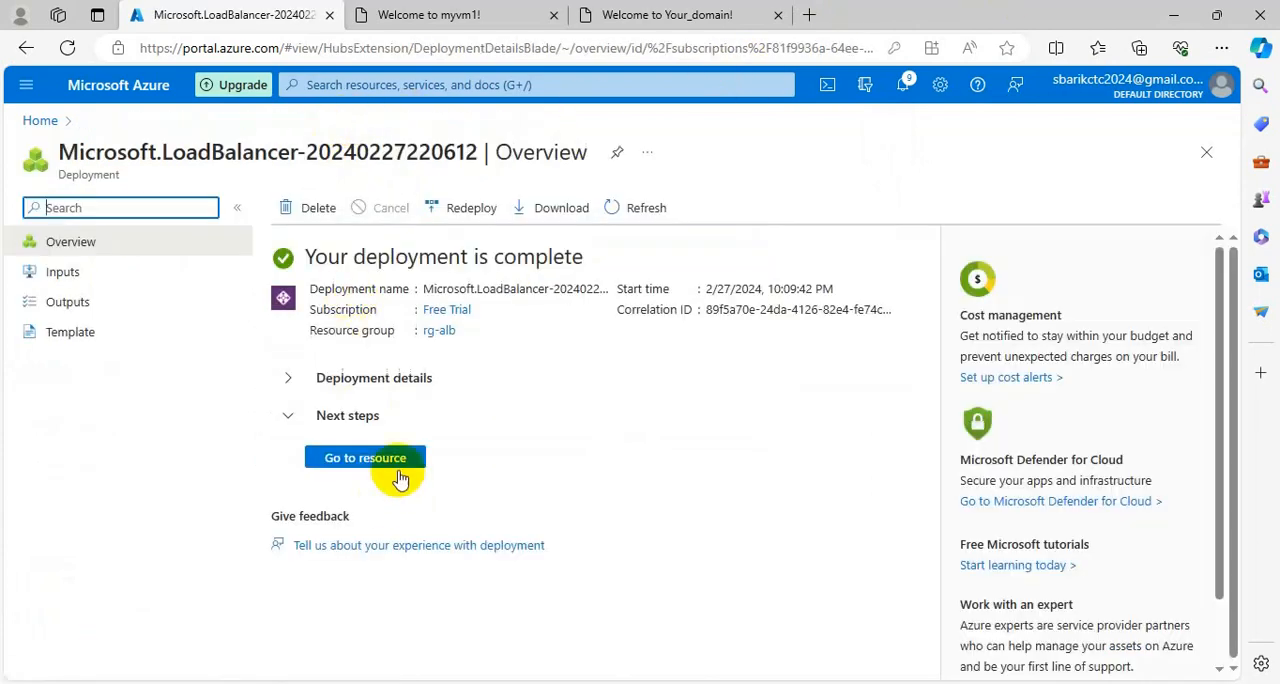
Go to the azlb load balancer's load balancing rules and start adding a new rule.
click(404, 462)
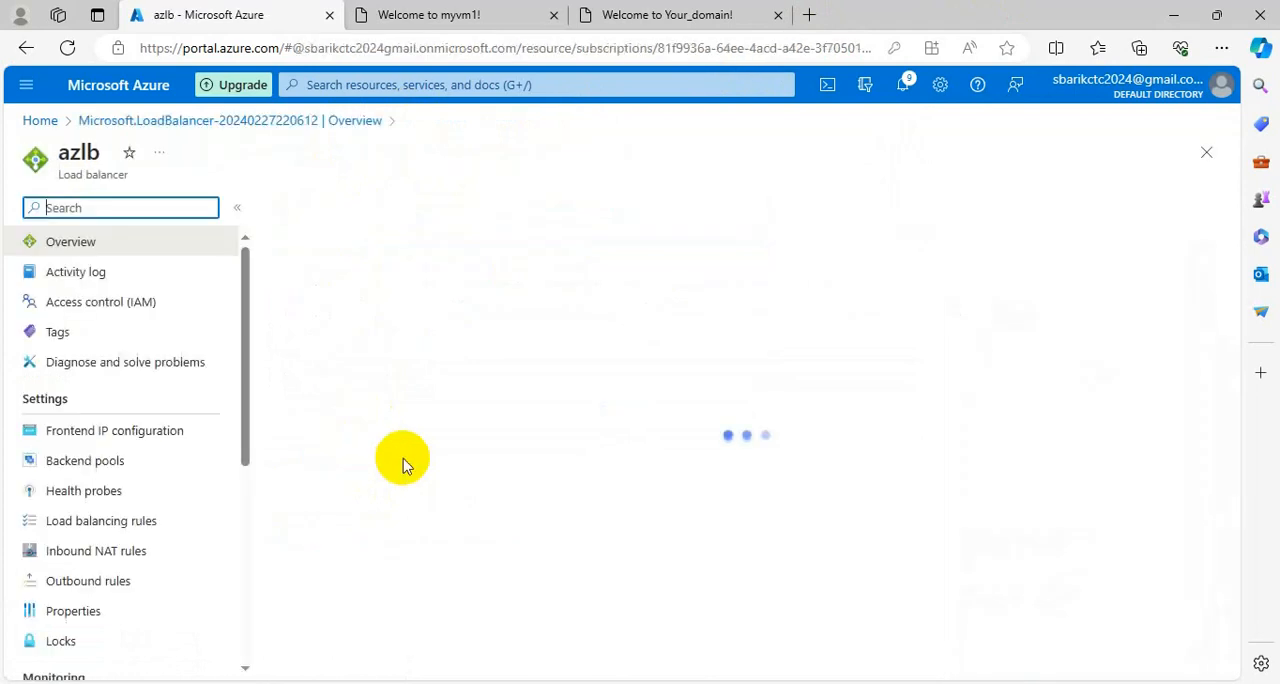
click(80, 521)
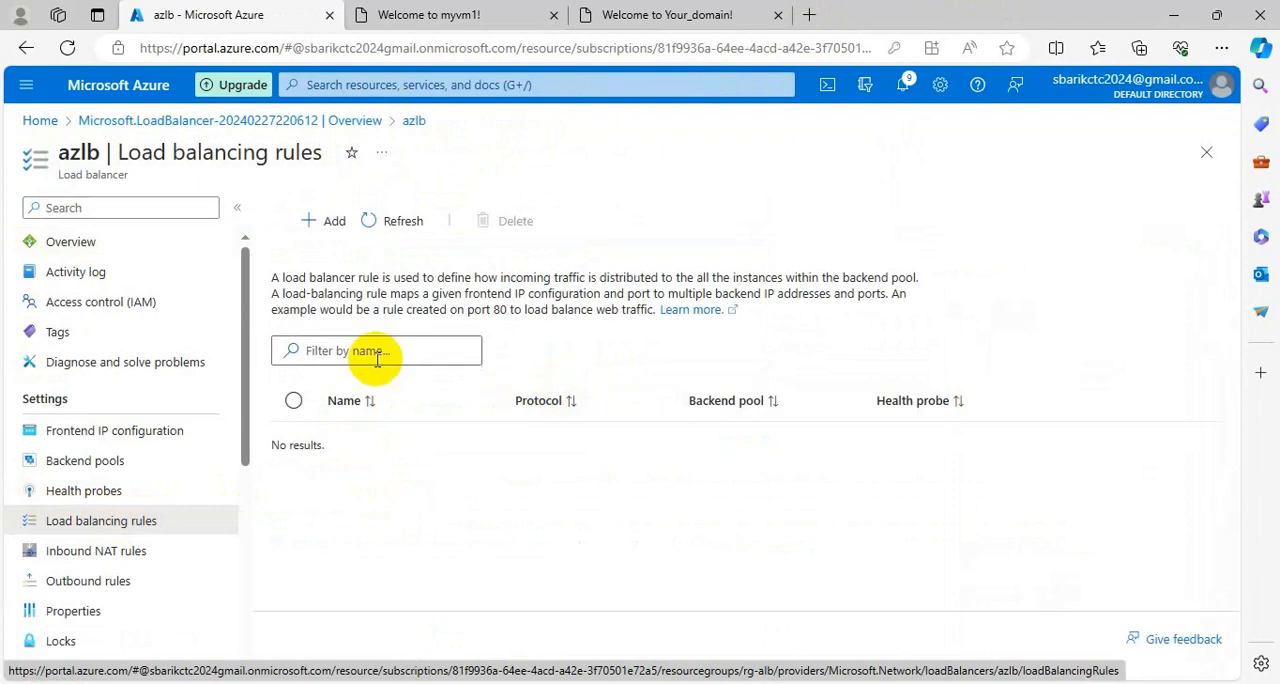
click(329, 238)
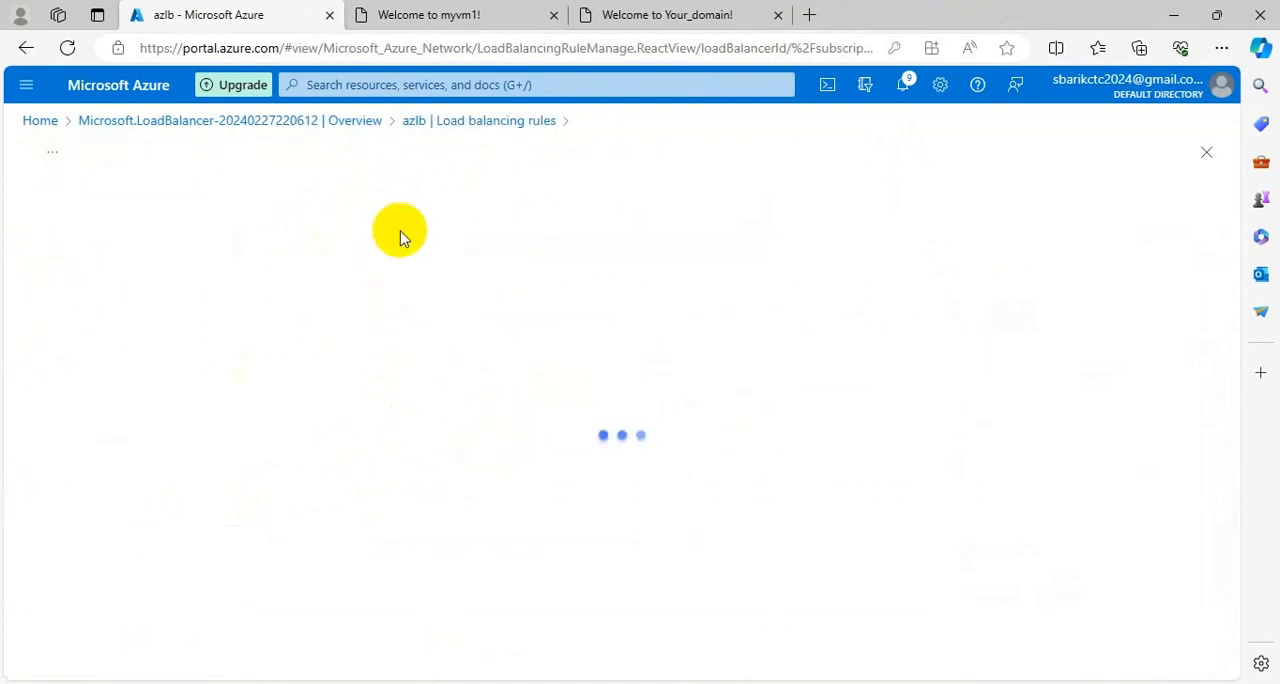
Switch to Notepad++ to review the completed and remaining items of the load balancer checklist, and return to the browser.
key(alt+Tab)
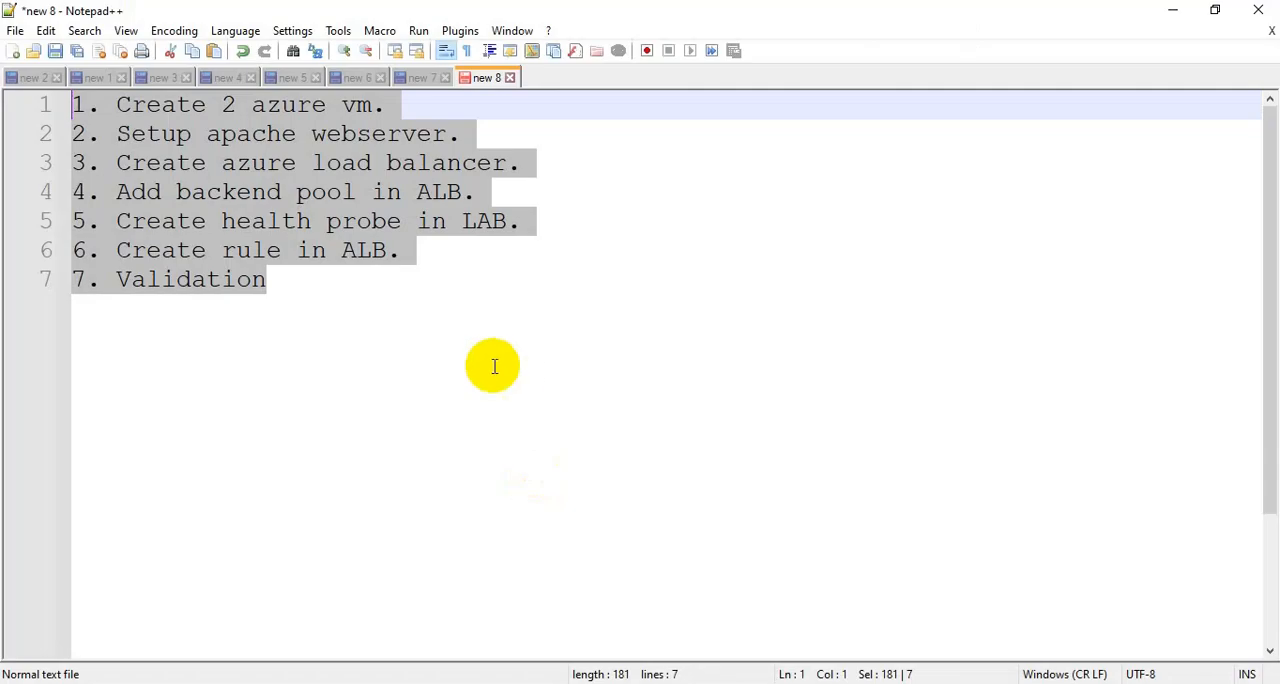
click(398, 306)
drag(512, 221, 57, 100)
drag(453, 260, 161, 232)
drag(285, 283, 72, 250)
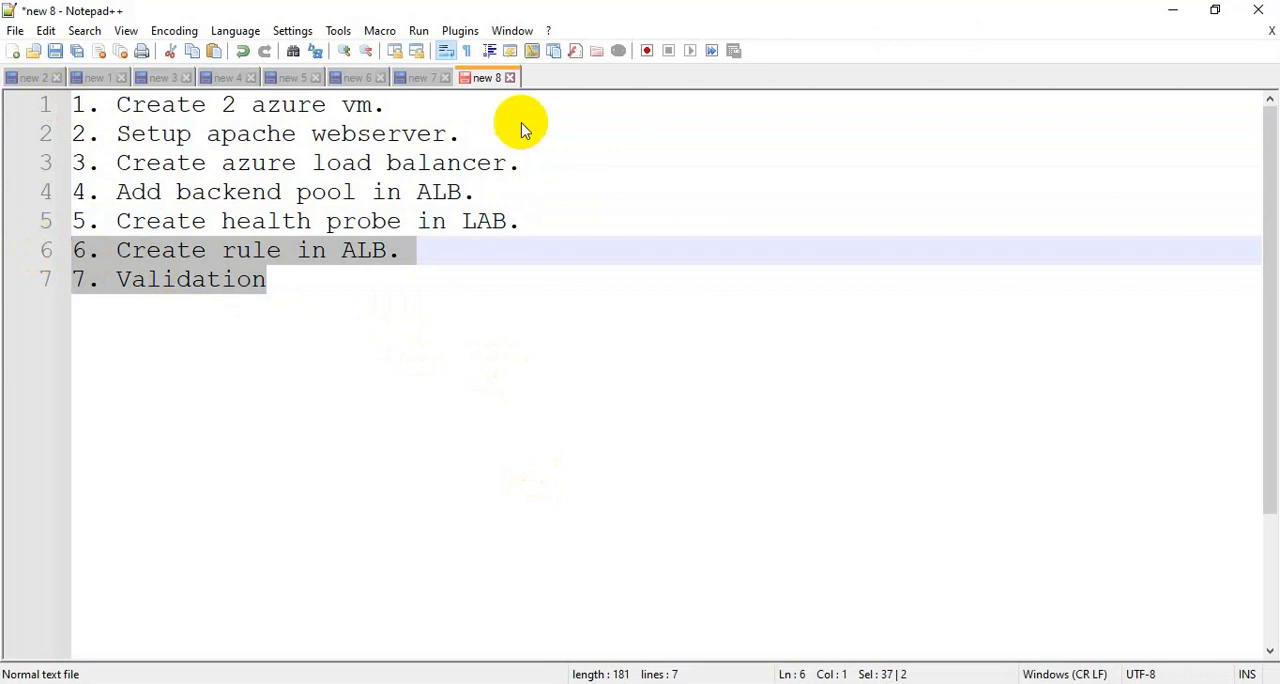
click(1173, 10)
Name the load balancing rule alb-rule and assign it the albip frontend IP address and the pool1 backend pool.
click(408, 288)
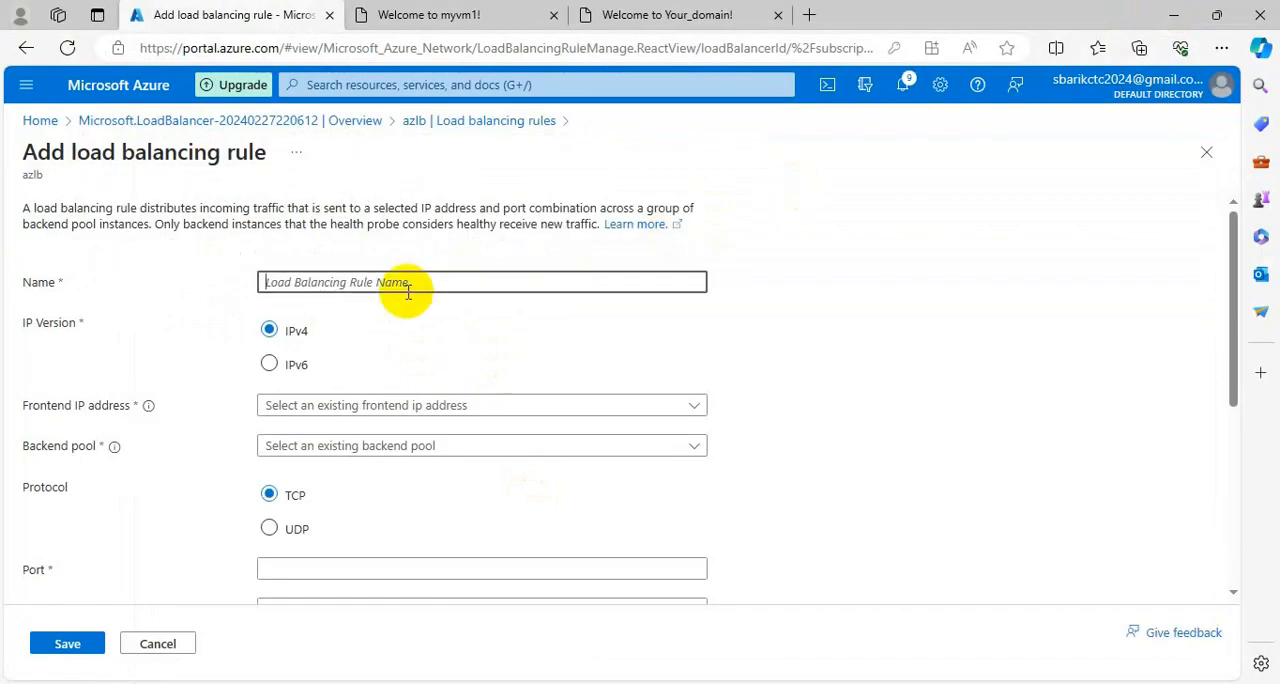
text(alb-rule)
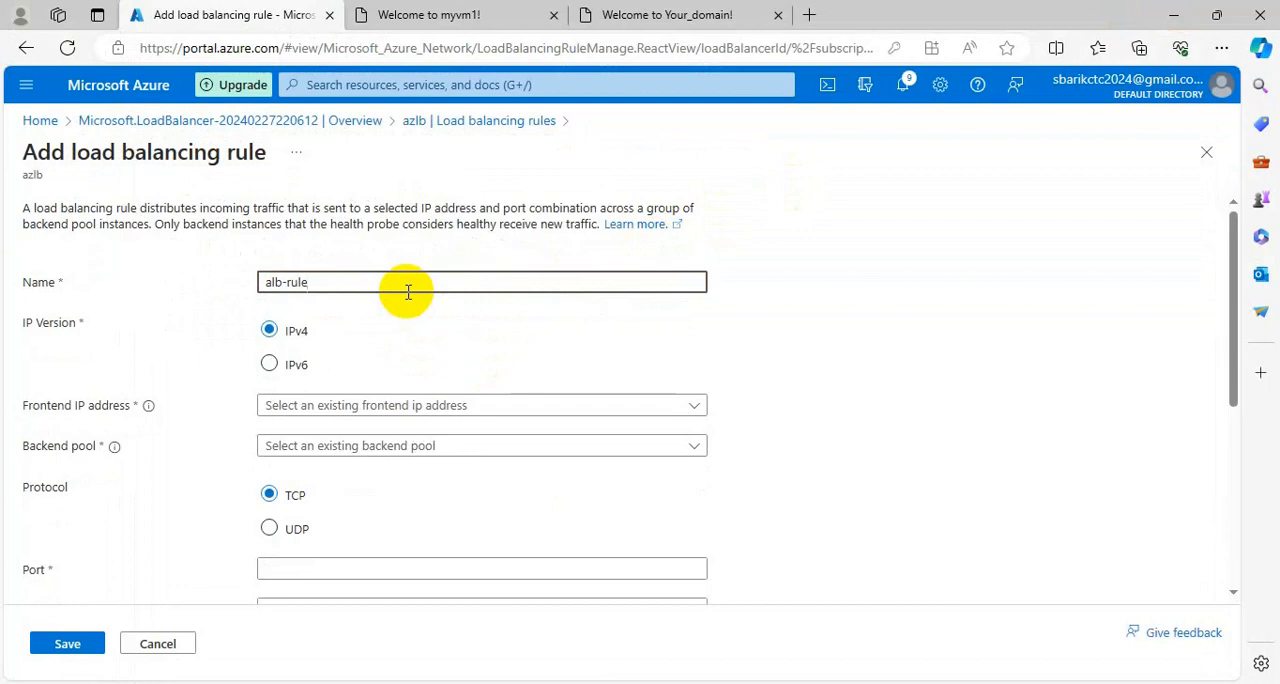
click(476, 408)
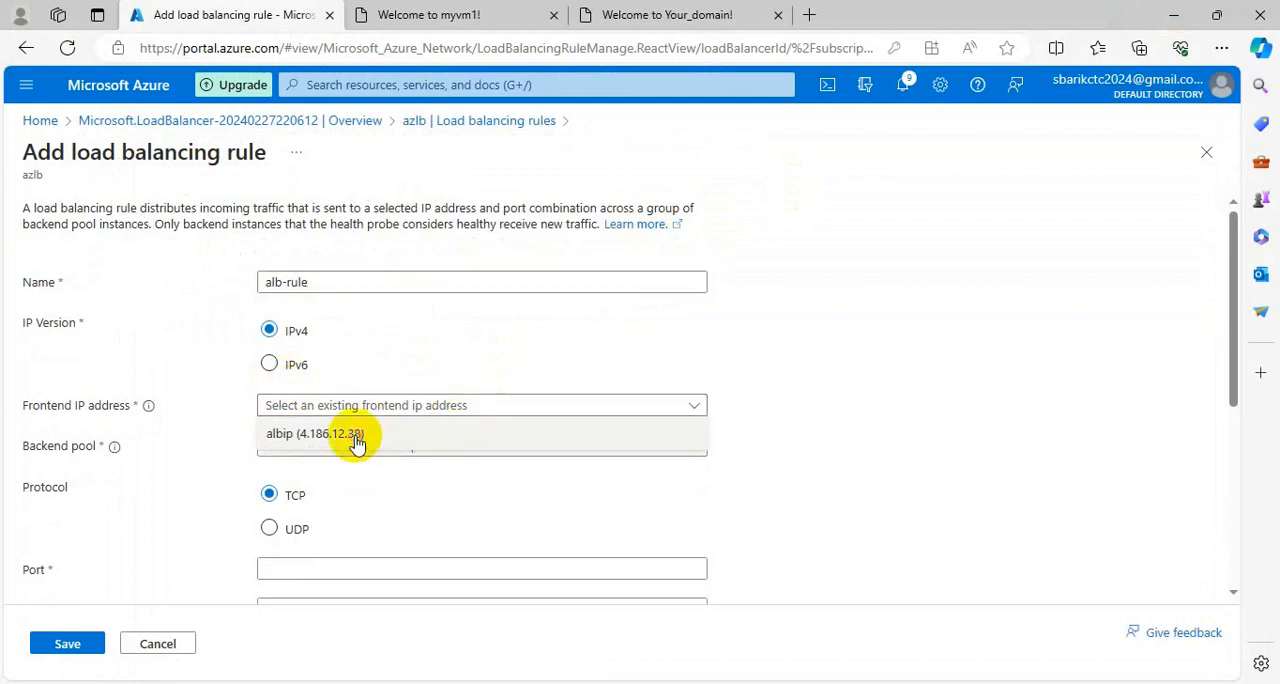
click(357, 436)
click(517, 450)
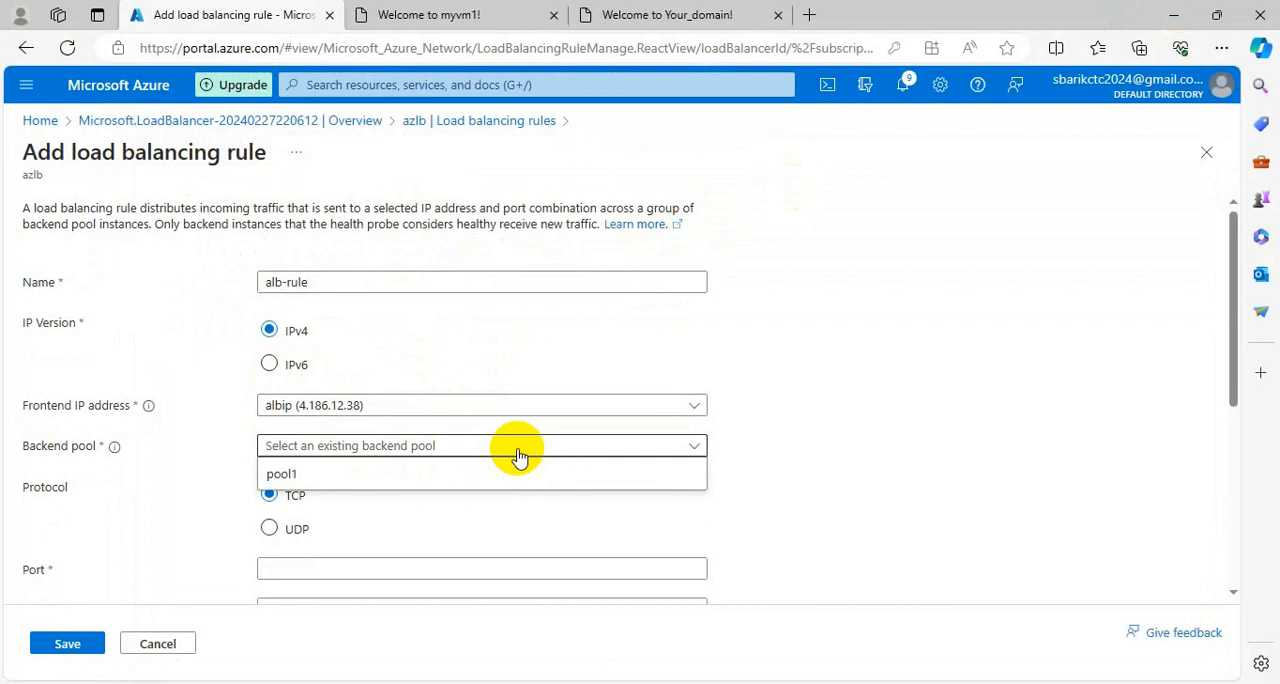
click(412, 475)
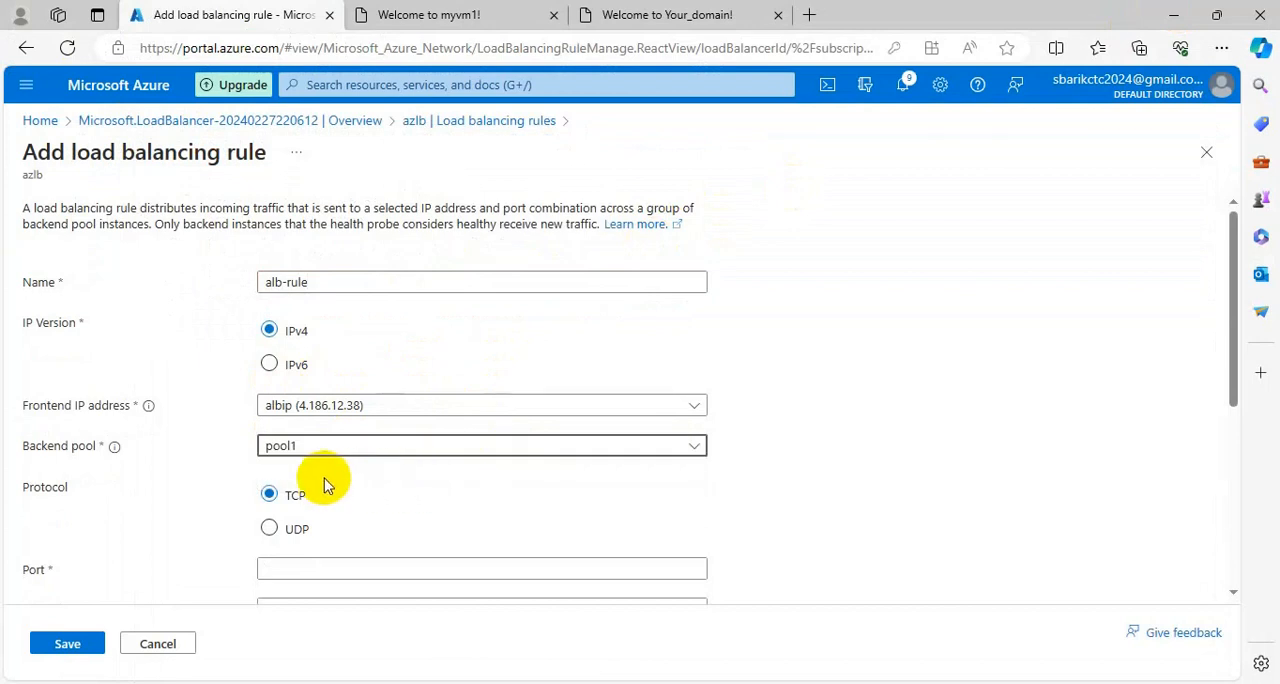
Set both the port and the backend port of the TCP rule to 80.
scroll(570, 482, down, 2)
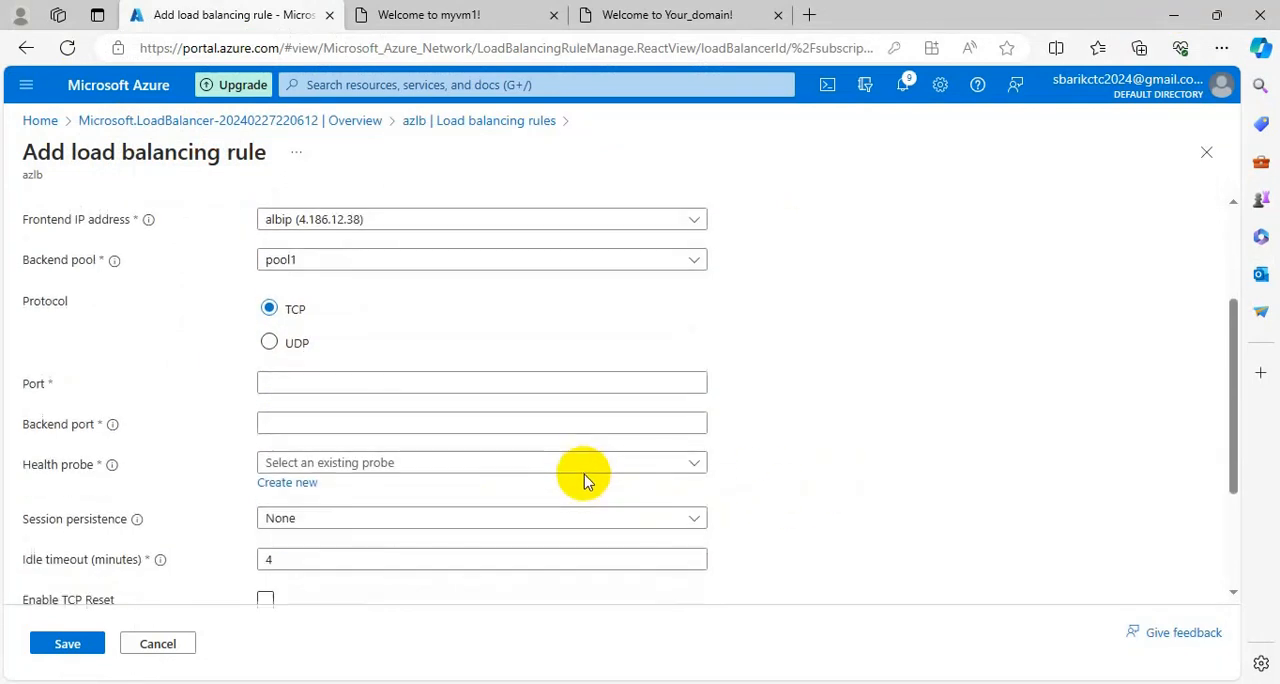
click(349, 384)
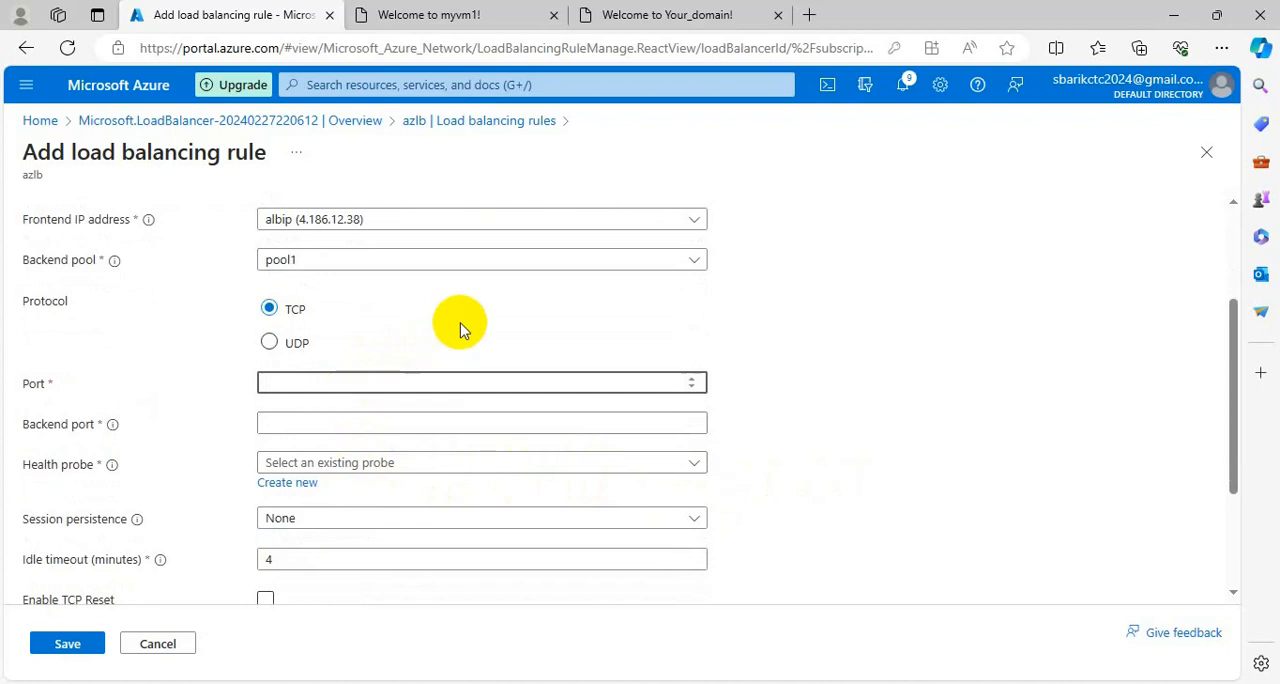
drag(47, 384, 3, 397)
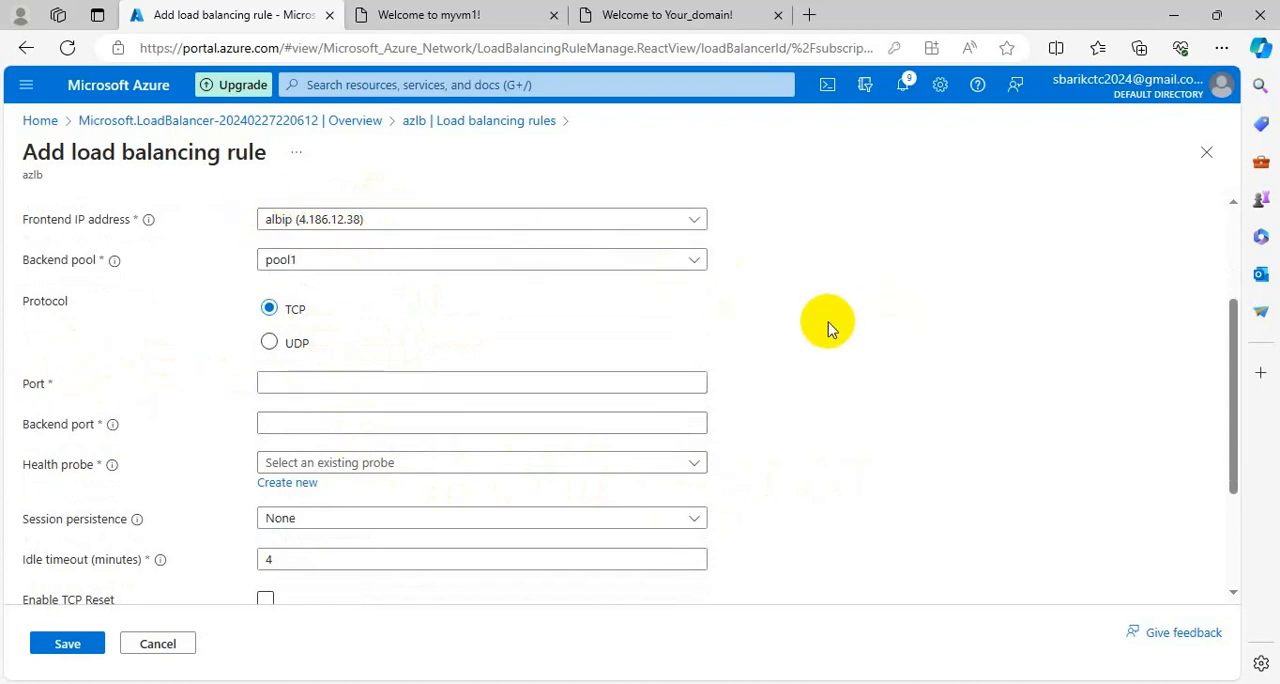
click(425, 382)
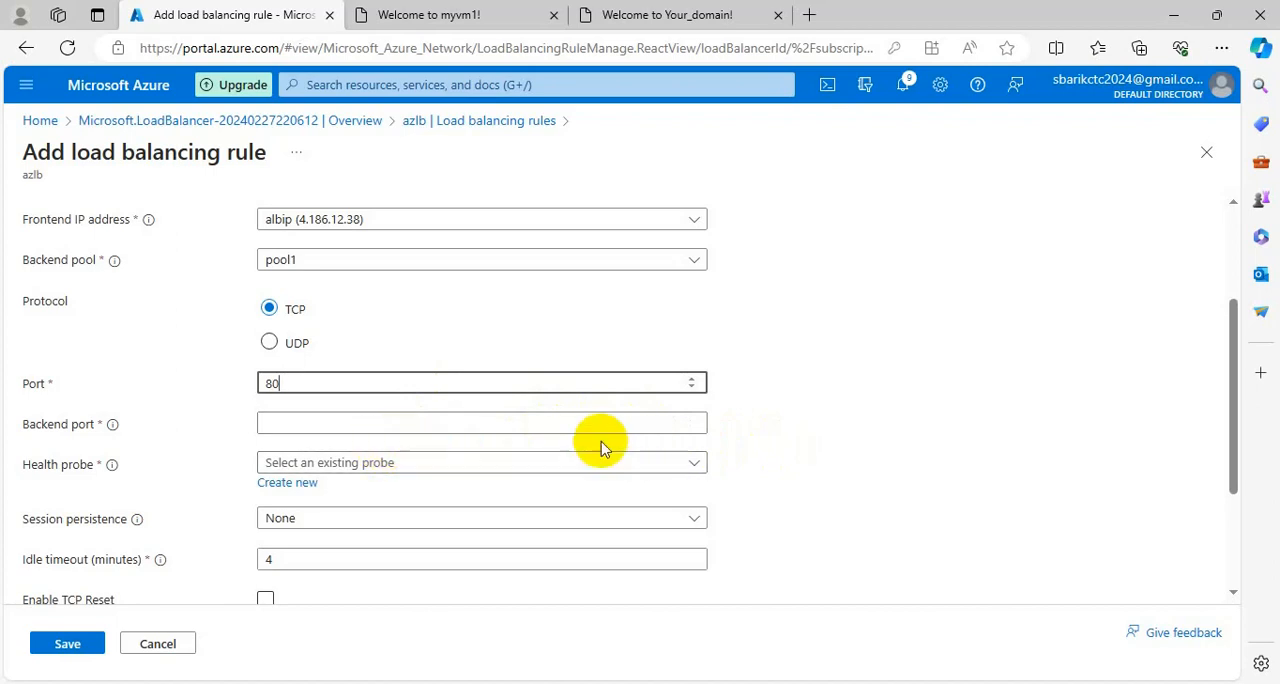
double_click(33, 383)
drag(131, 219, 22, 219)
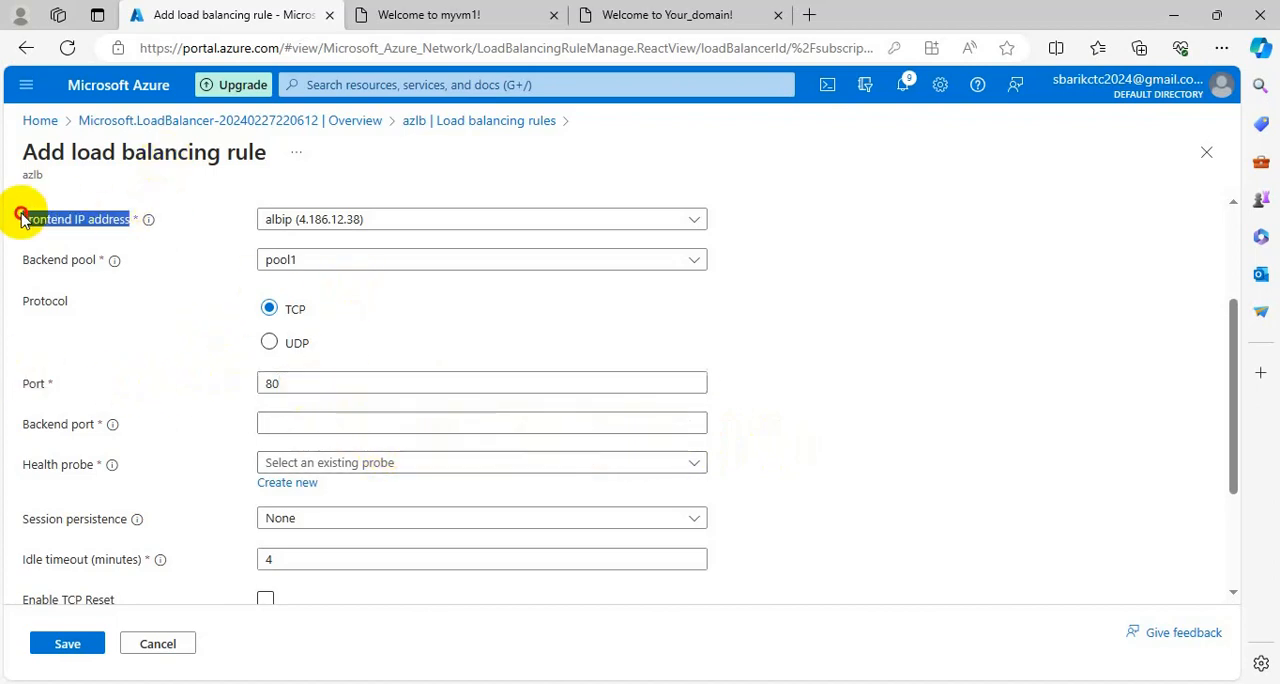
drag(97, 424, 14, 423)
click(286, 420)
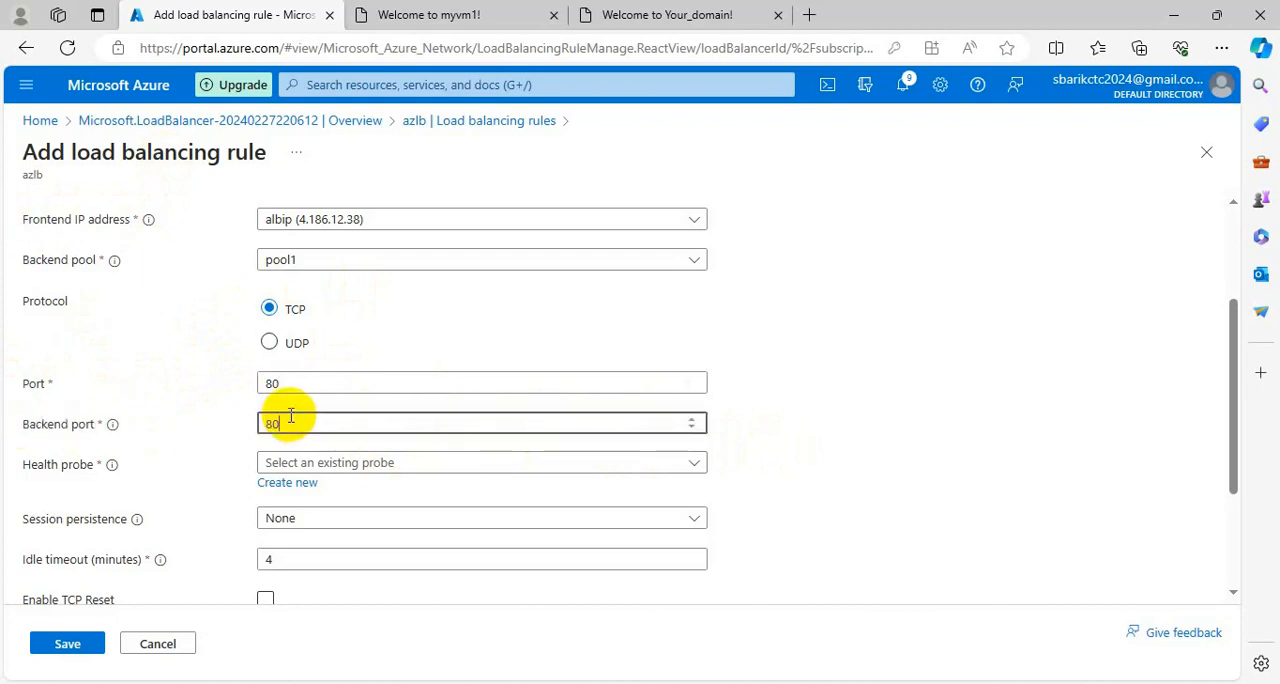
Assign the existing apache (HTTP:80) health probe to the load balancing rule.
click(638, 465)
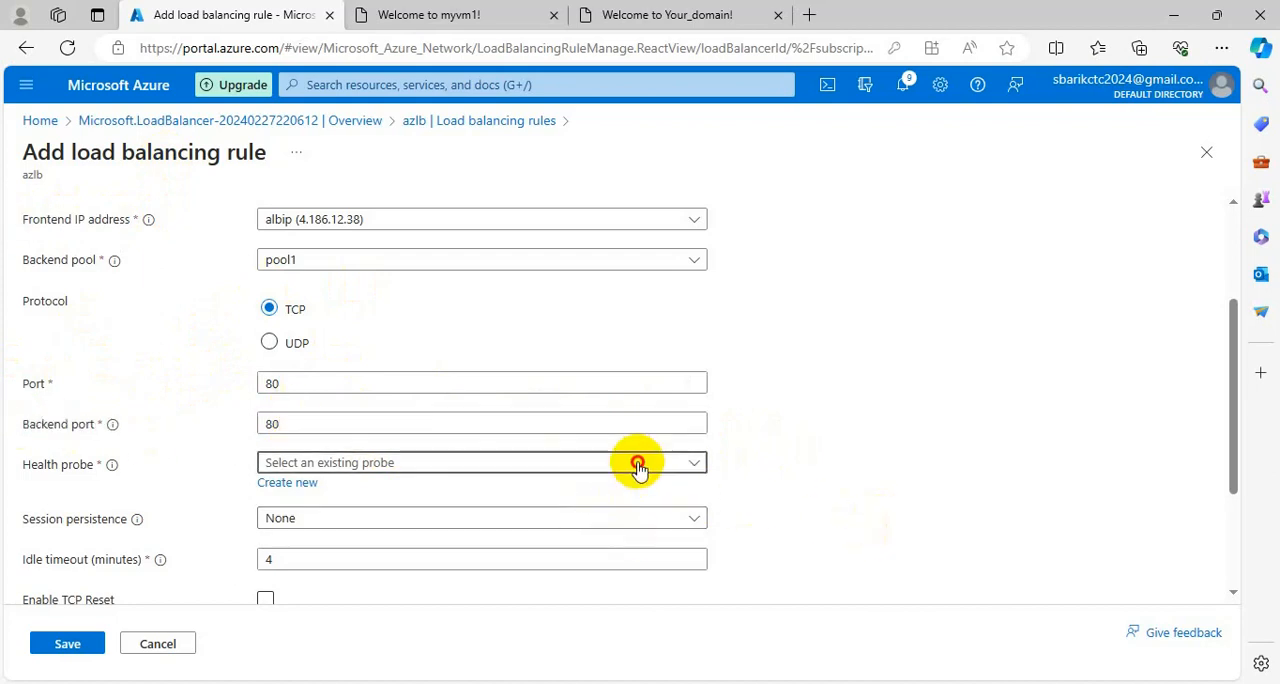
click(345, 489)
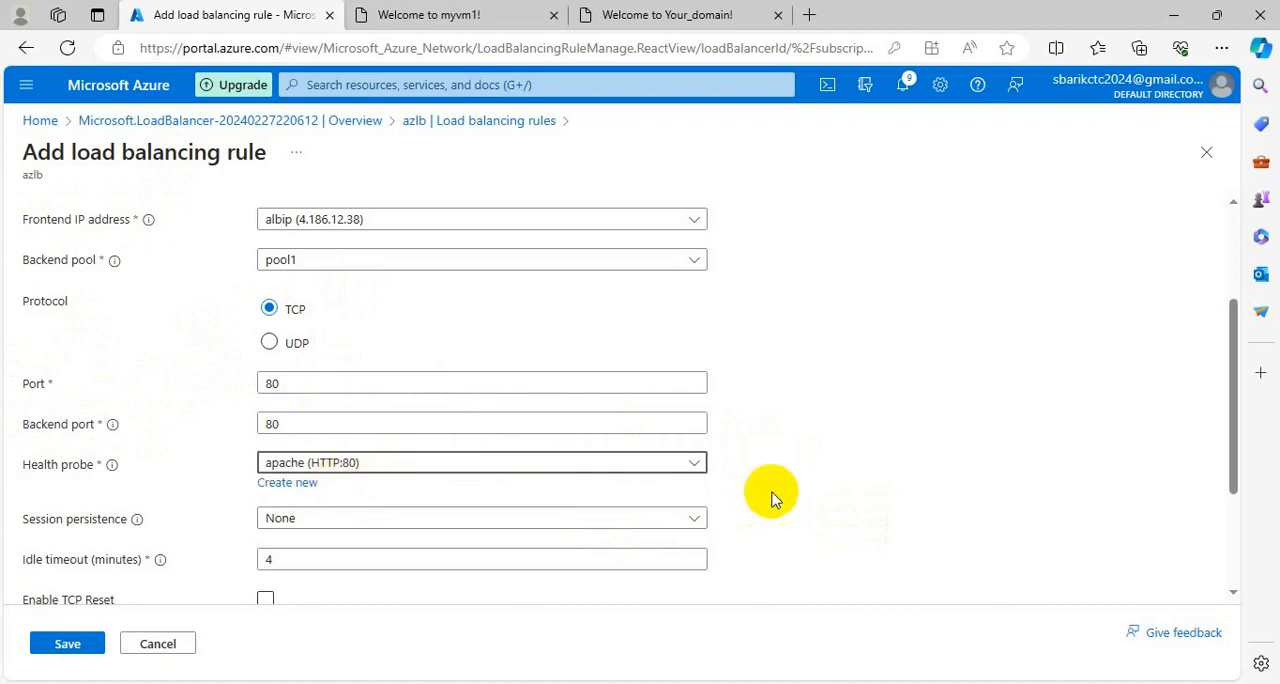
click(908, 493)
scroll(908, 493, down, 1)
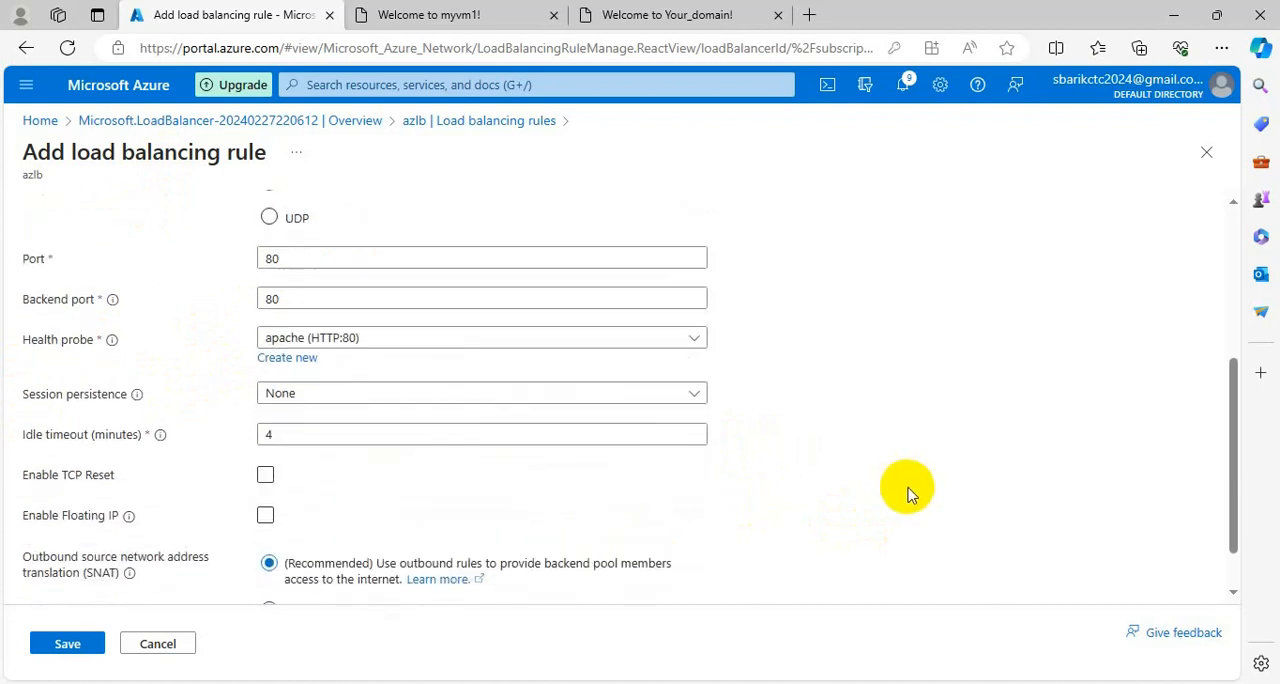
Keep session persistence at None, choose default port allocation for outbound SNAT, and save the load balancing rule.
click(487, 395)
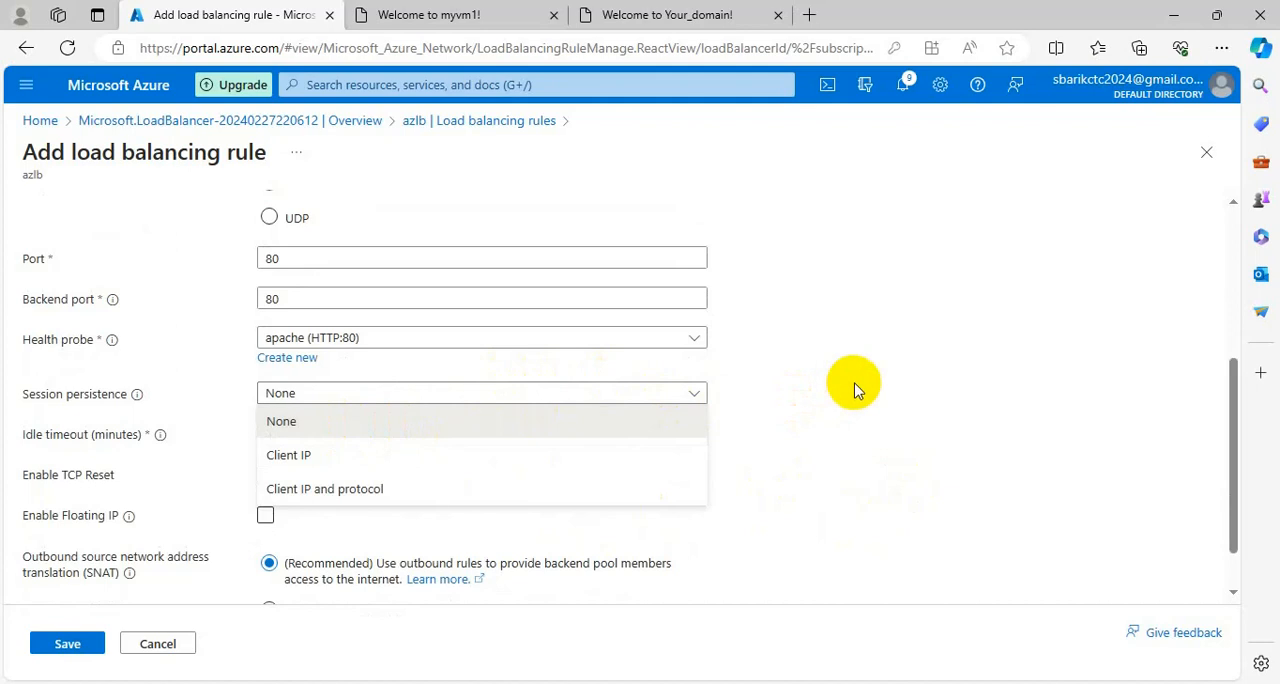
click(855, 390)
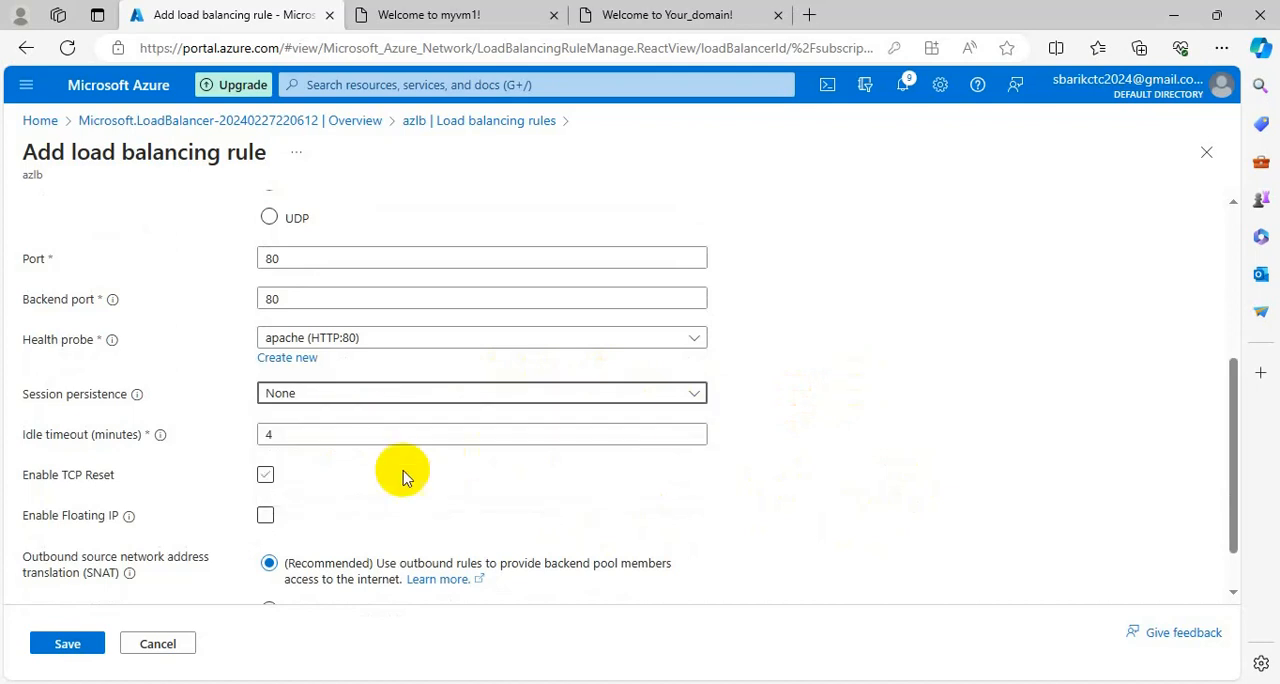
scroll(403, 476, down, 1)
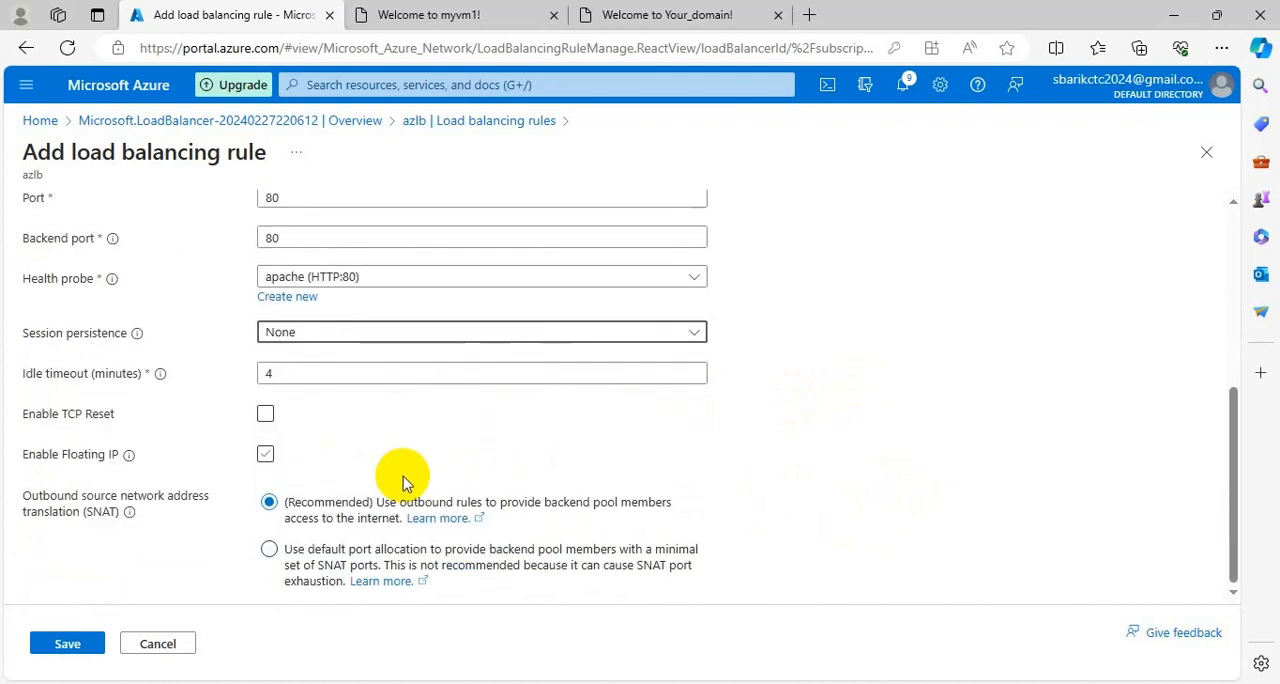
click(440, 552)
click(67, 644)
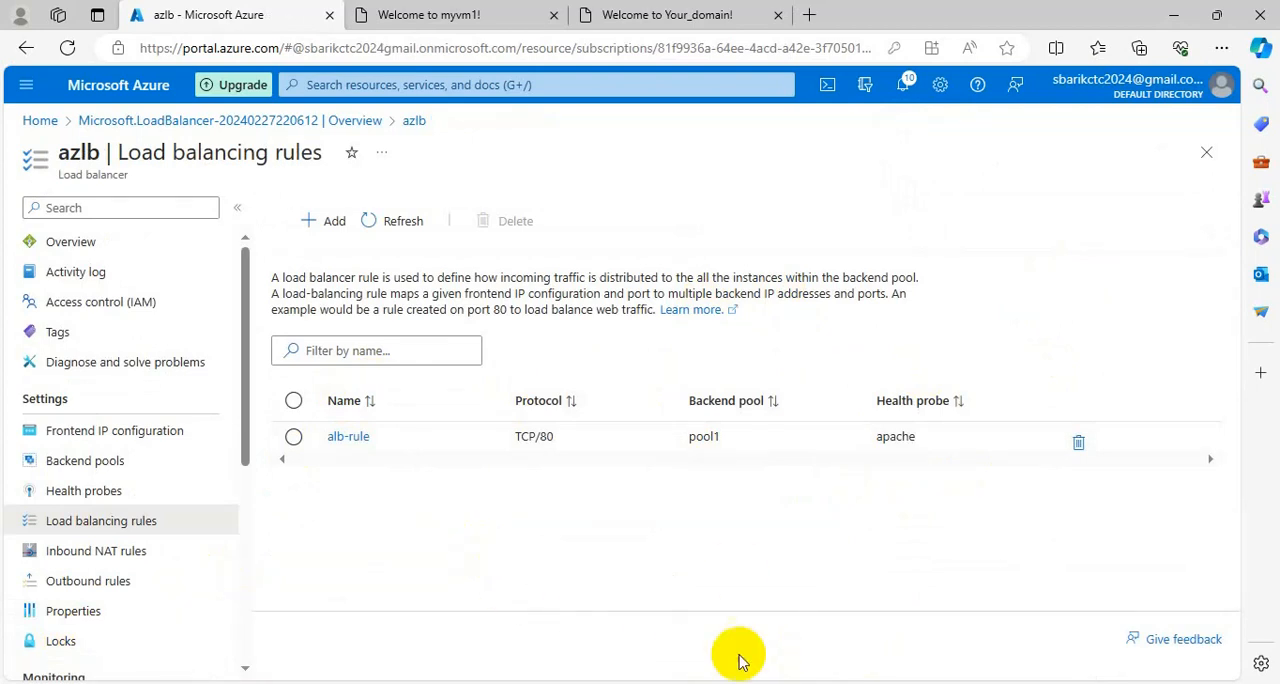
Copy the public IP address of the albip entry from the load balancer's frontend IP configuration.
click(118, 438)
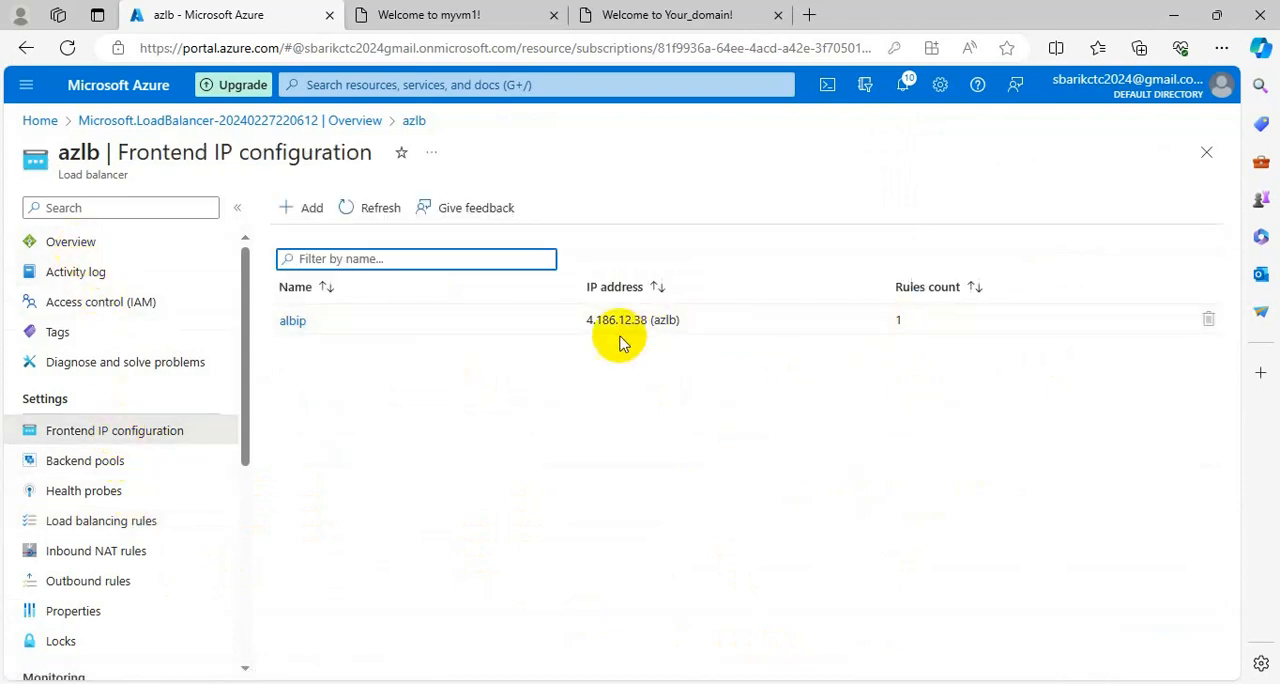
drag(650, 321, 575, 320)
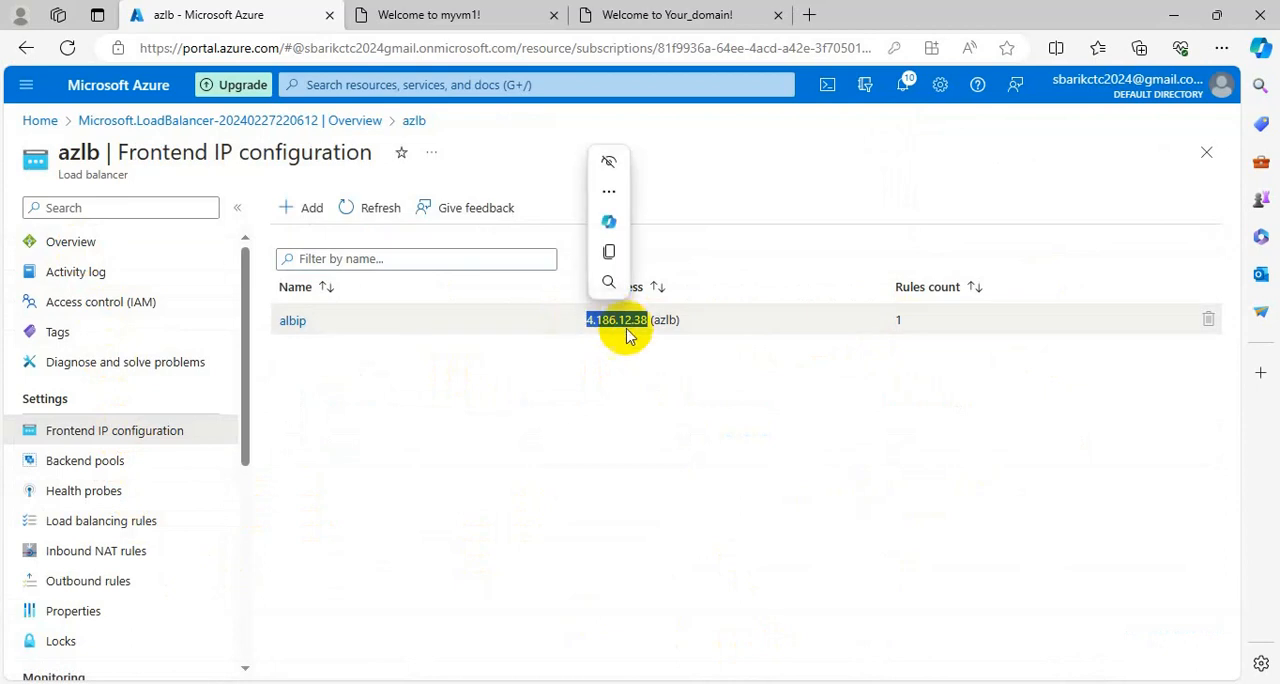
right_click(620, 326)
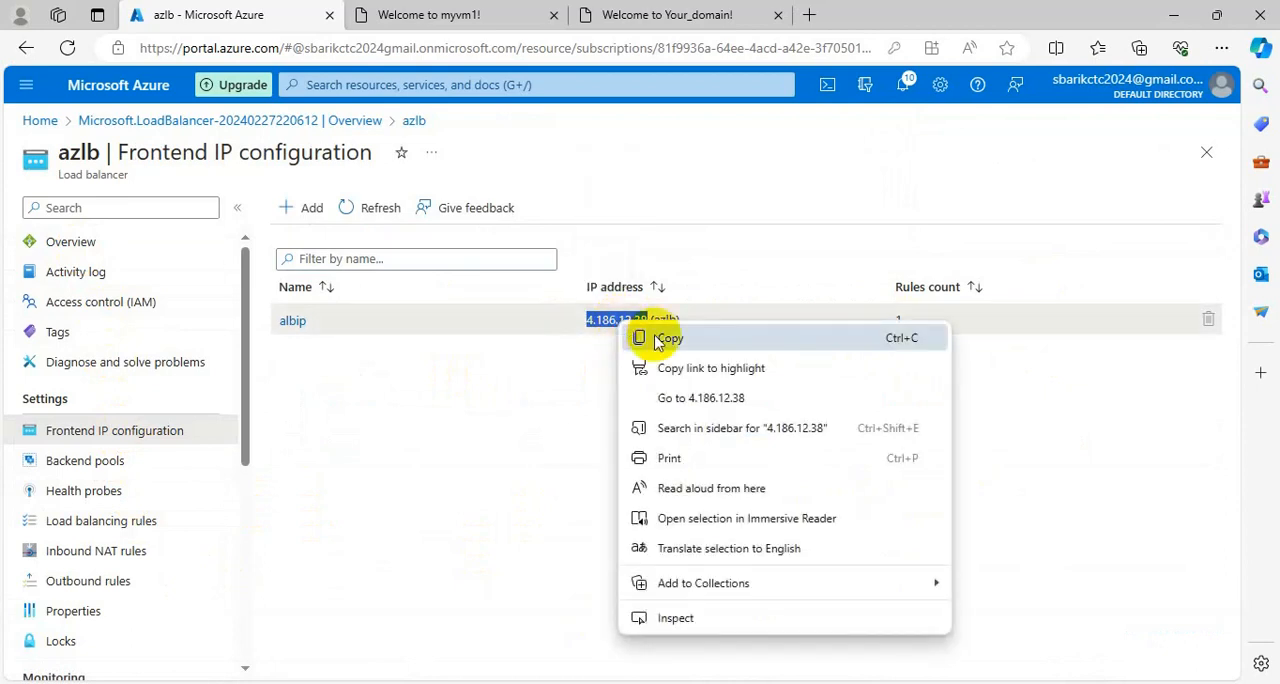
click(614, 330)
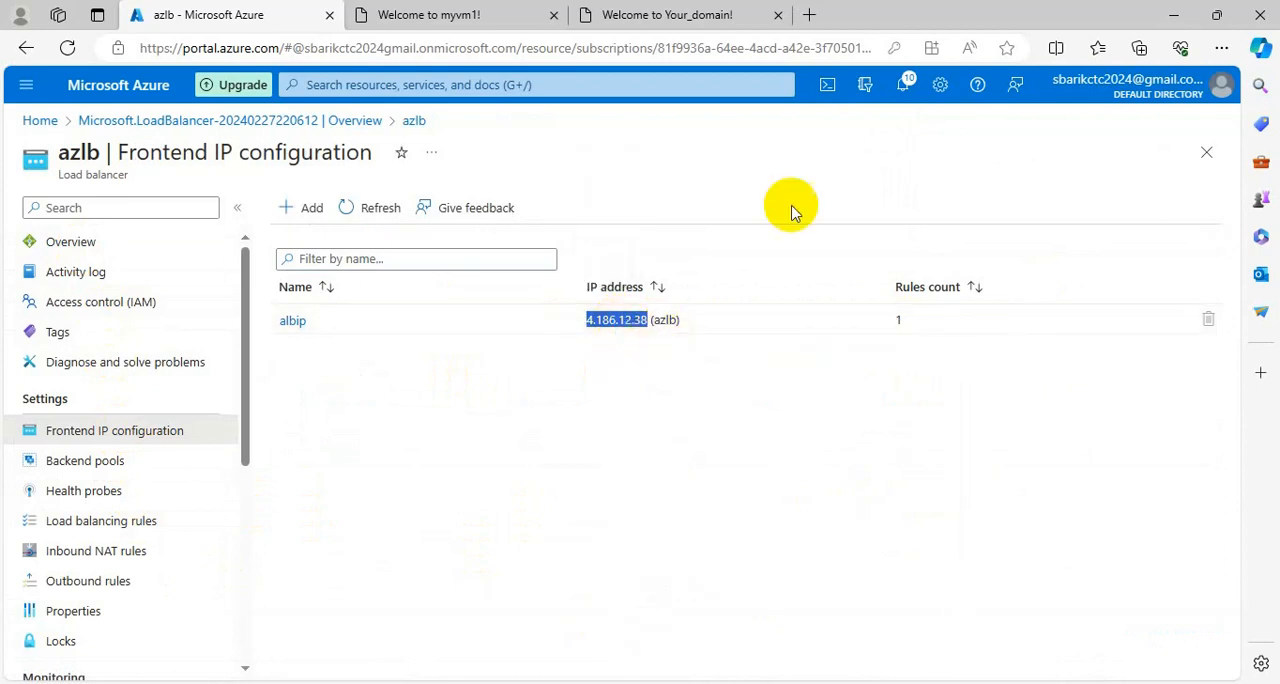
Open 4.186.12.38 in a new browser tab and reload the page twice to test the load balancing.
click(810, 15)
key(ctrl+v)
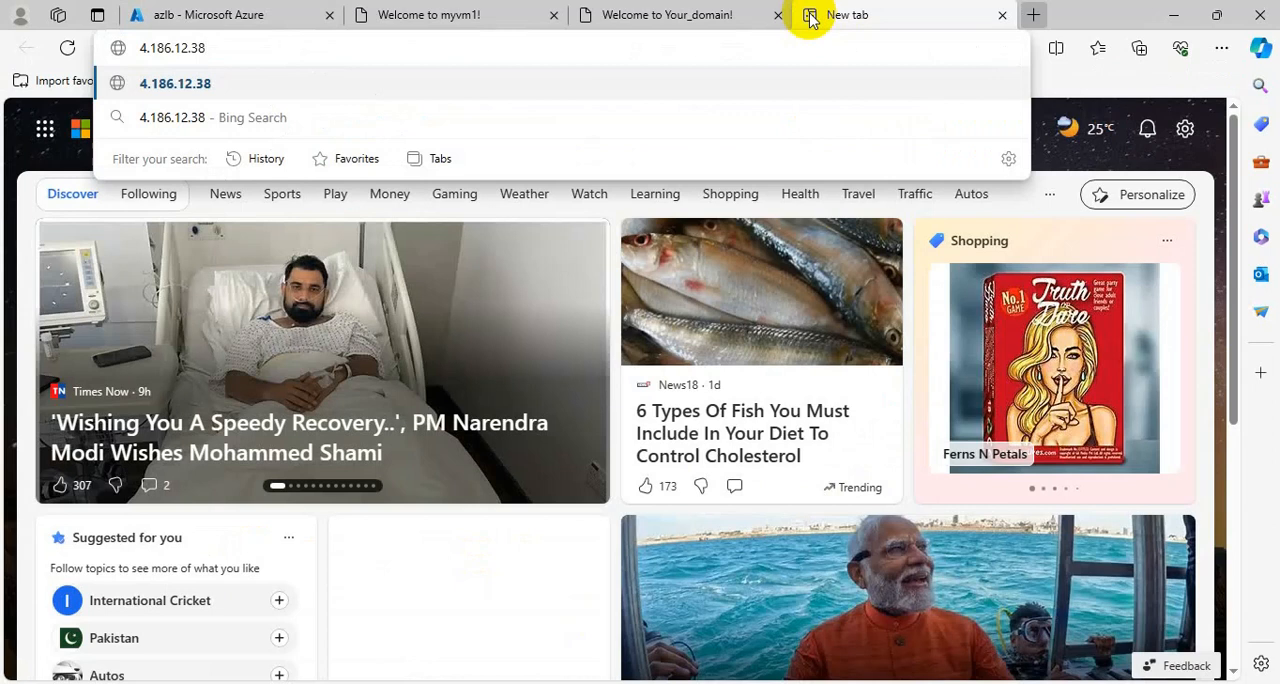
key(Return)
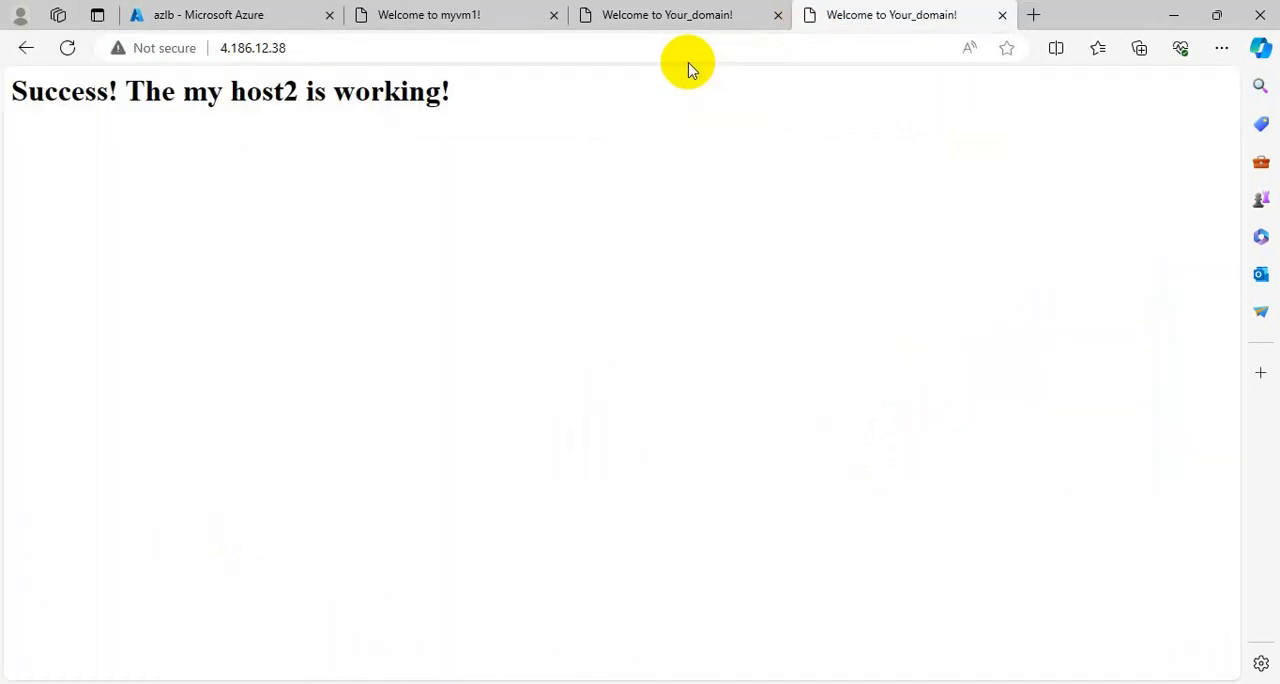
drag(476, 98, 29, 80)
click(66, 50)
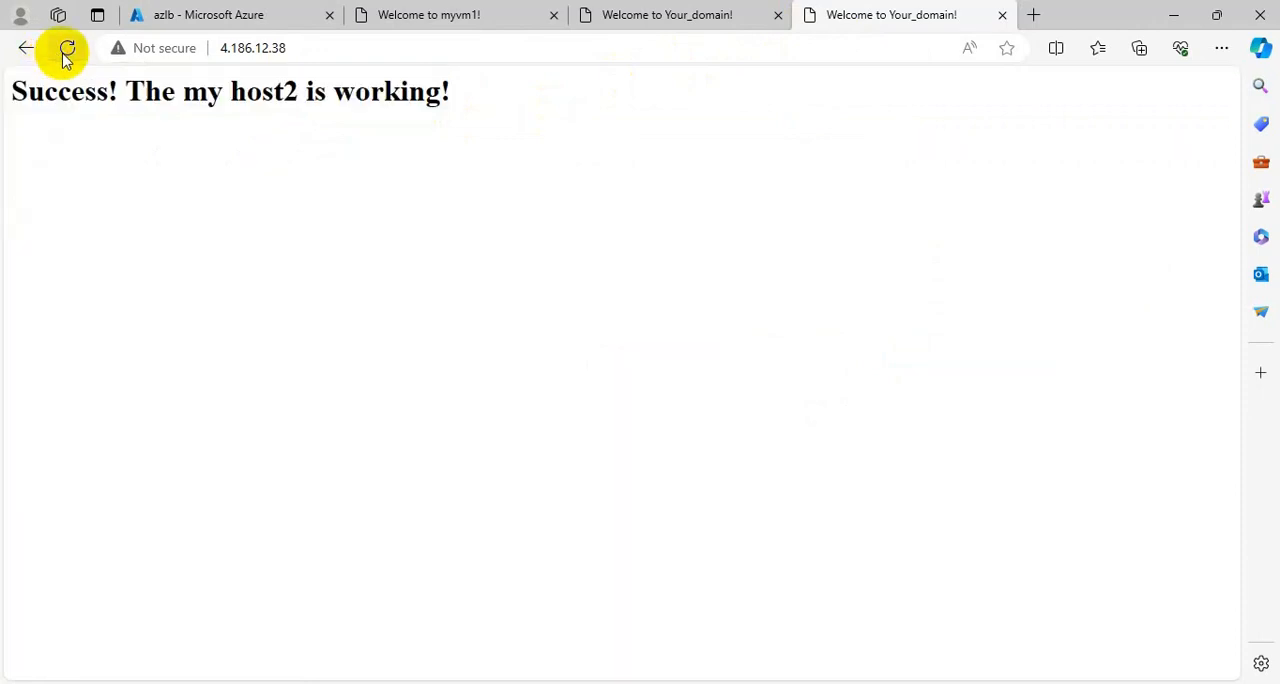
click(66, 50)
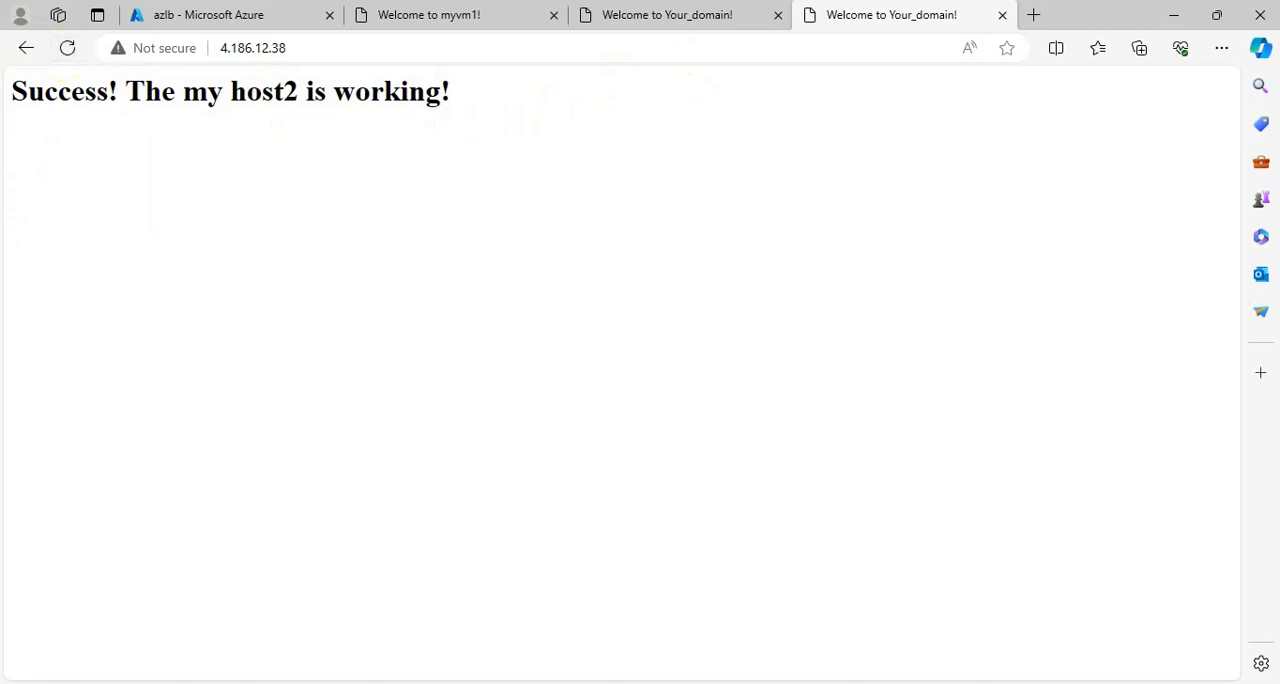
Open 4.186.12.38 in a new InPrivate window and check which virtual machine's web page responds.
click(1219, 49)
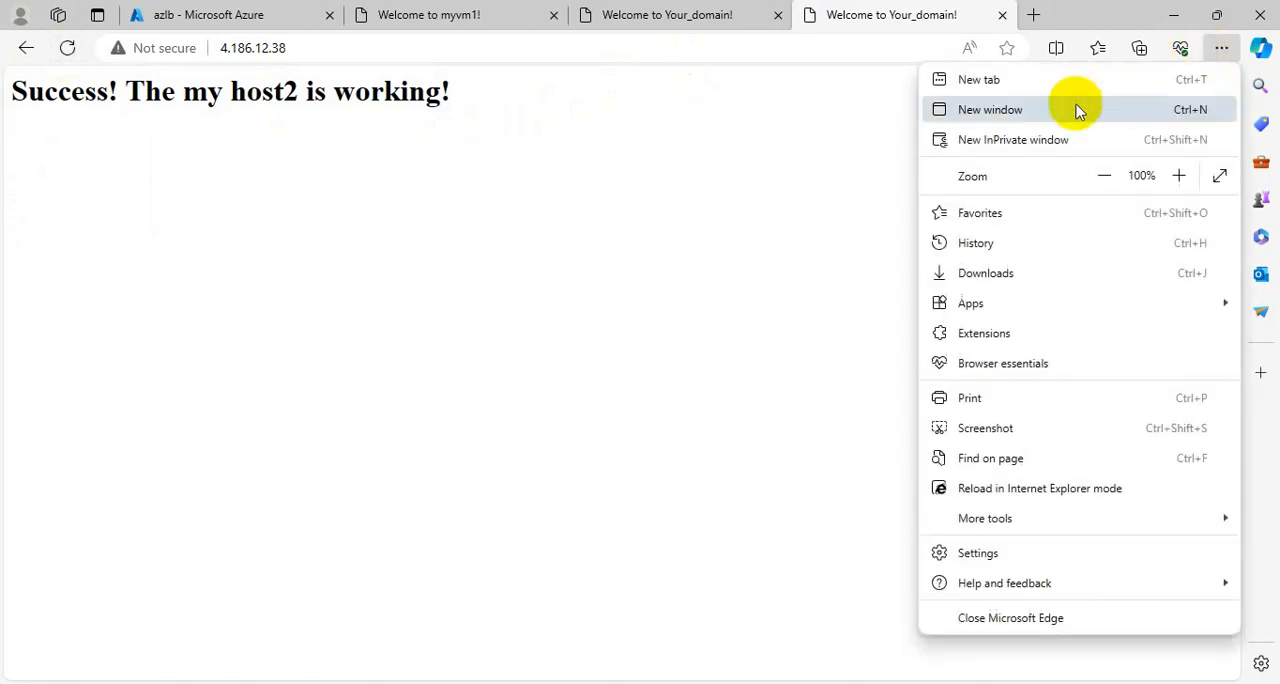
click(1020, 138)
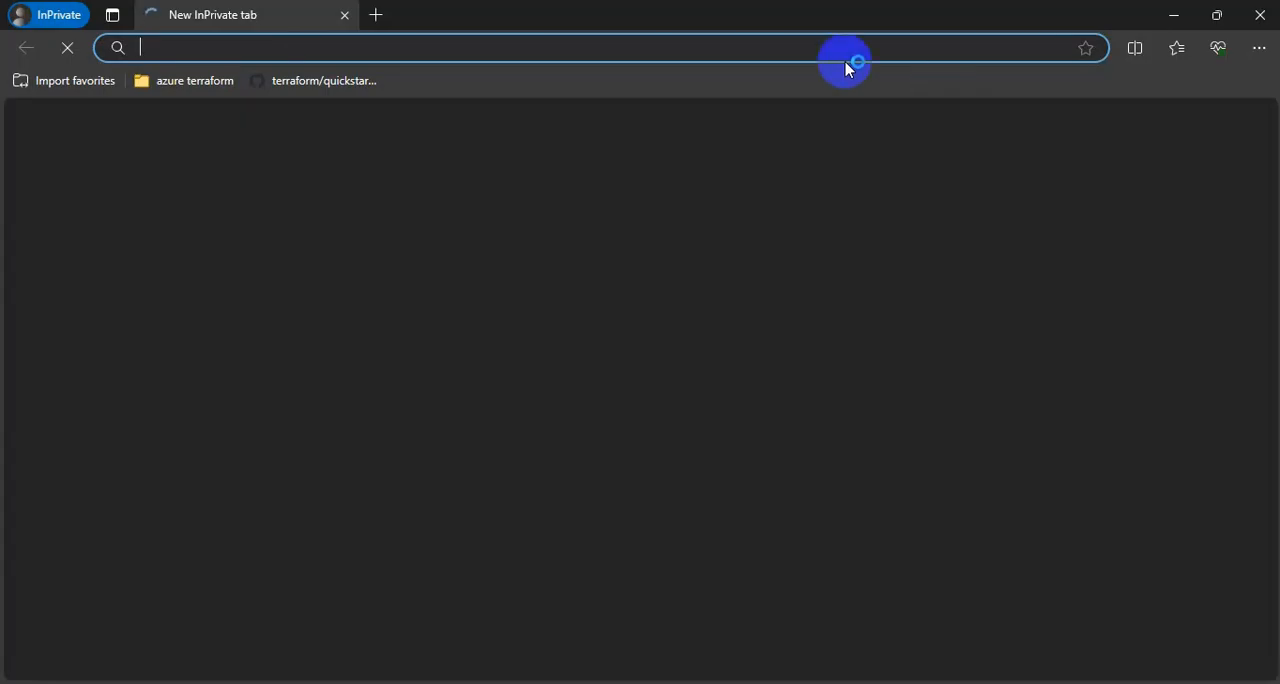
key(ctrl+v)
key(Return)
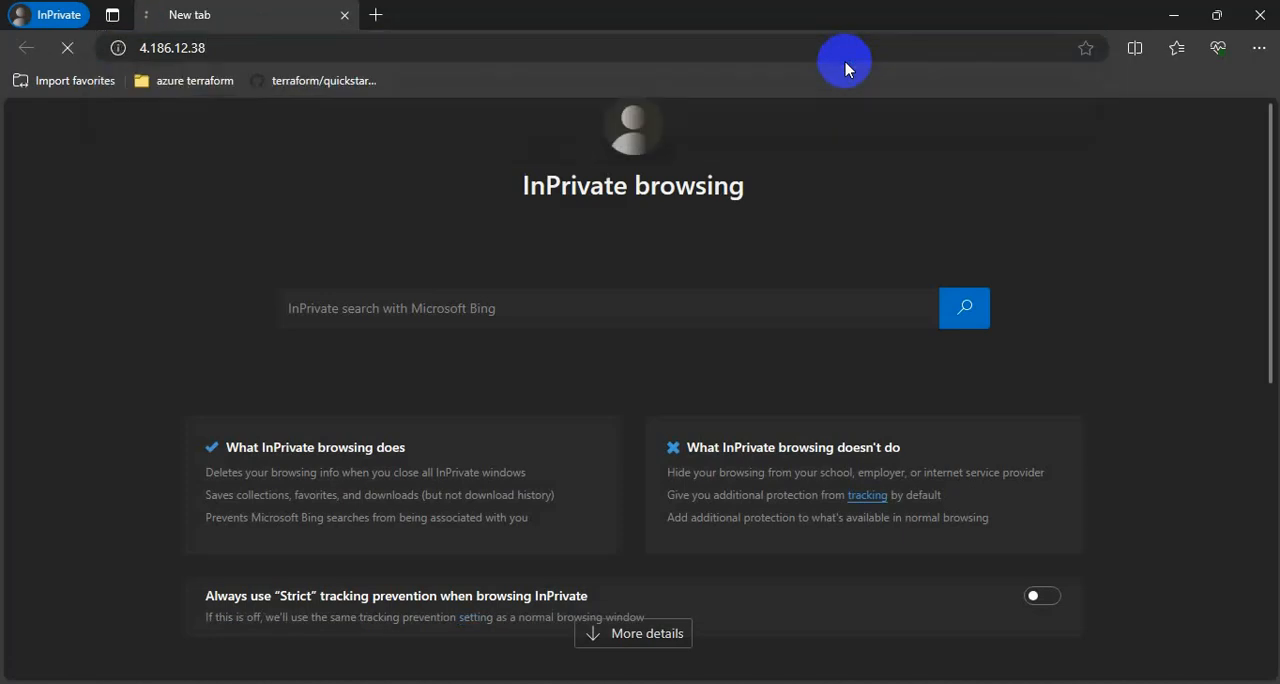
drag(518, 92, 9, 88)
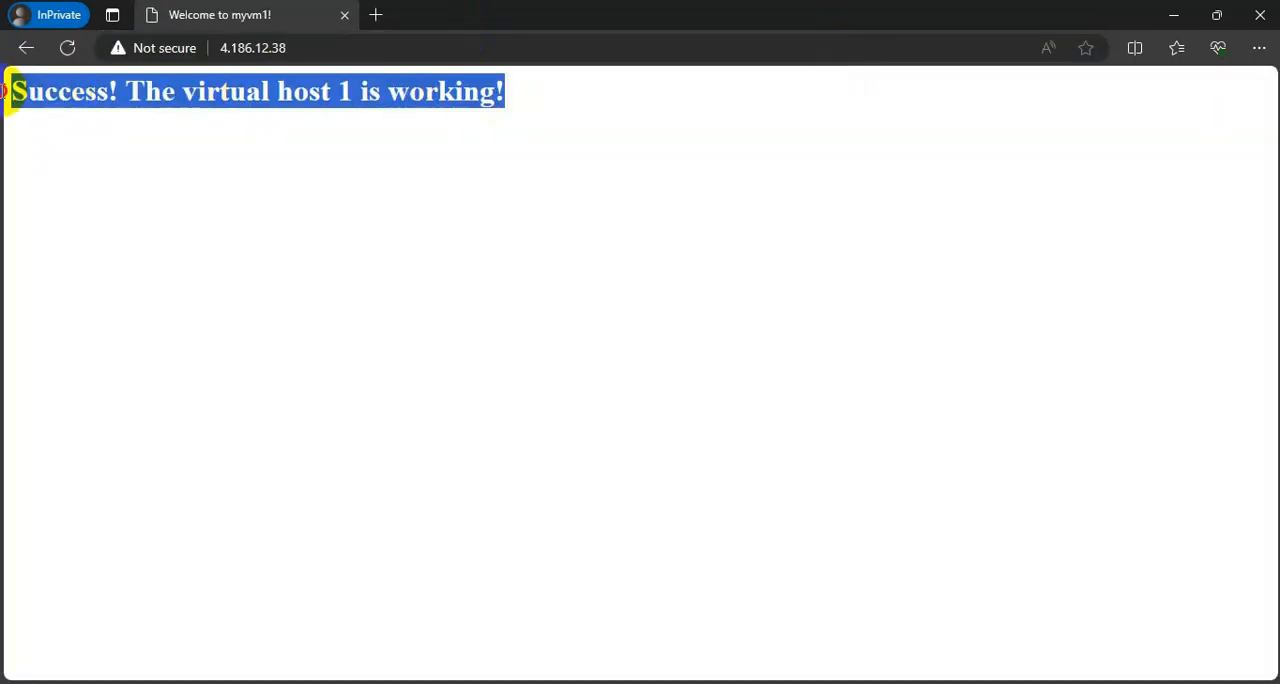
Open 4.186.12.38 in two more InPrivate tabs to check which virtual machine responds, and minimize the InPrivate window.
click(376, 17)
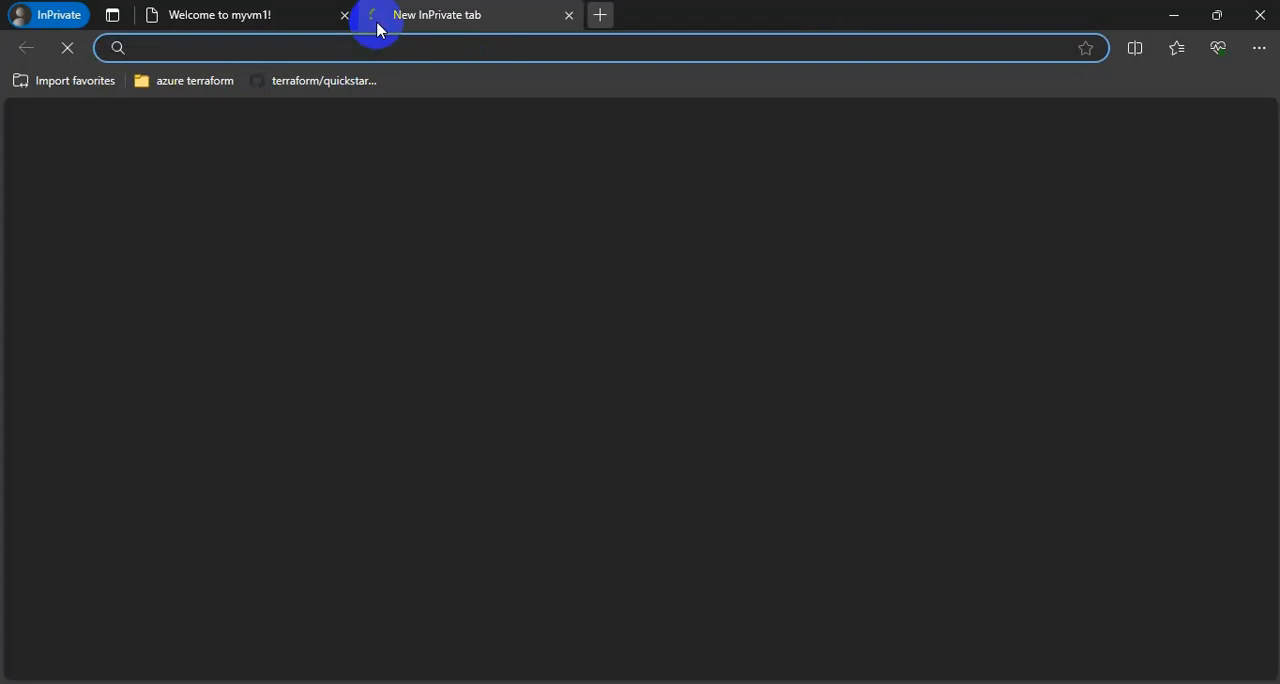
key(ctrl+v)
key(Return)
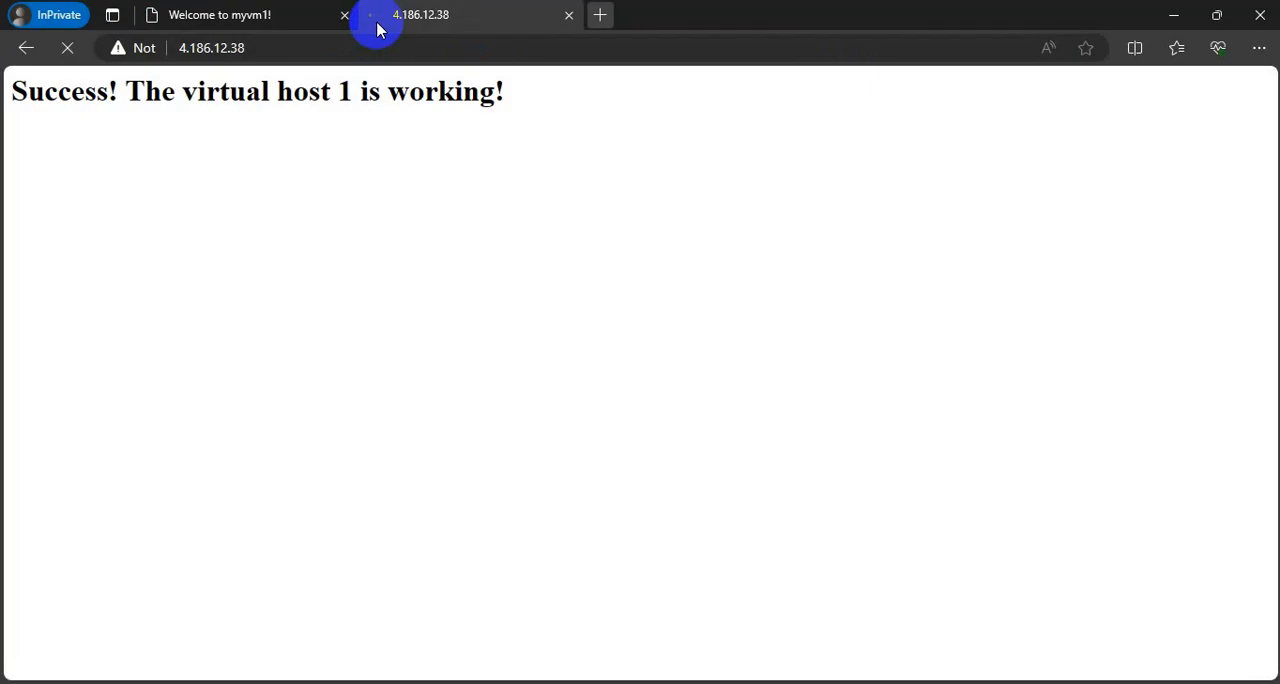
click(599, 17)
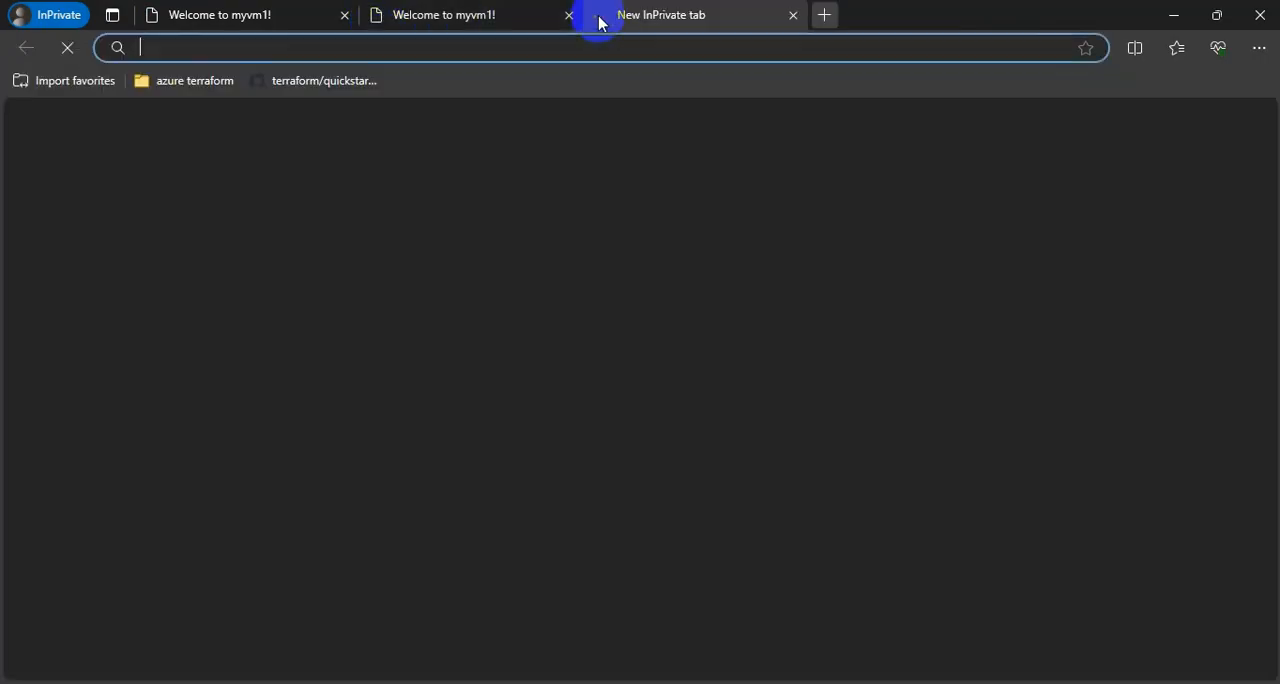
key(ctrl+v)
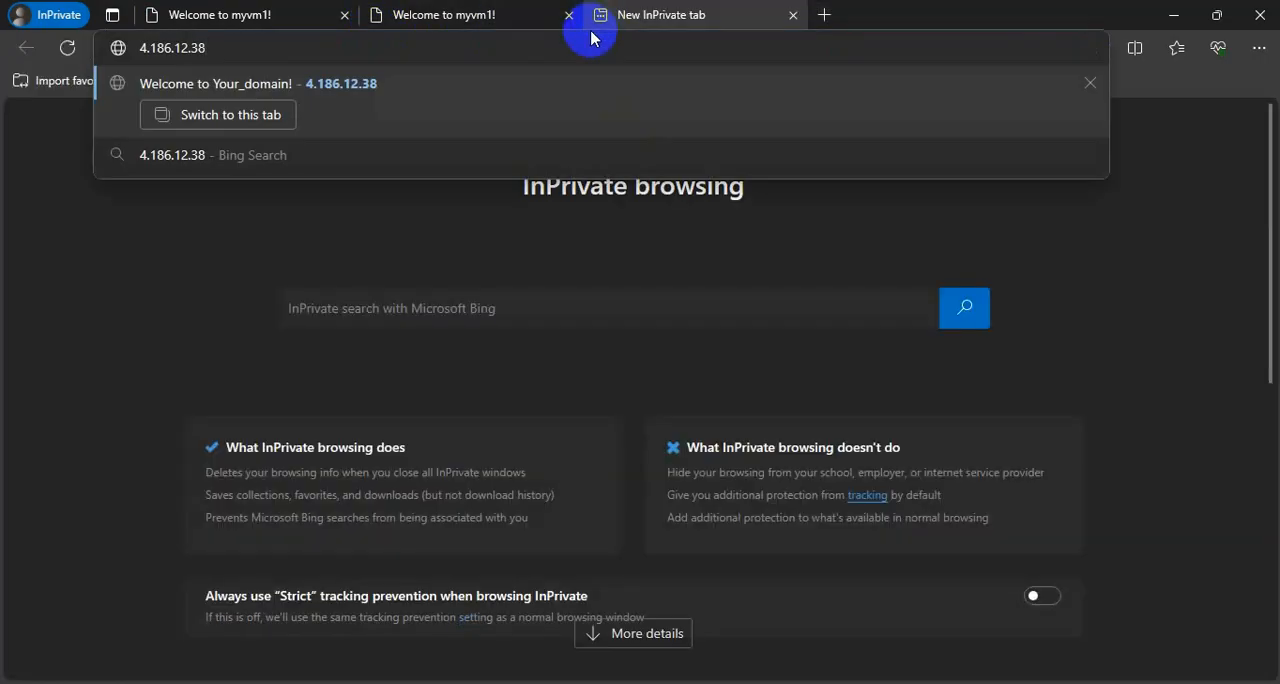
key(Return)
click(1170, 15)
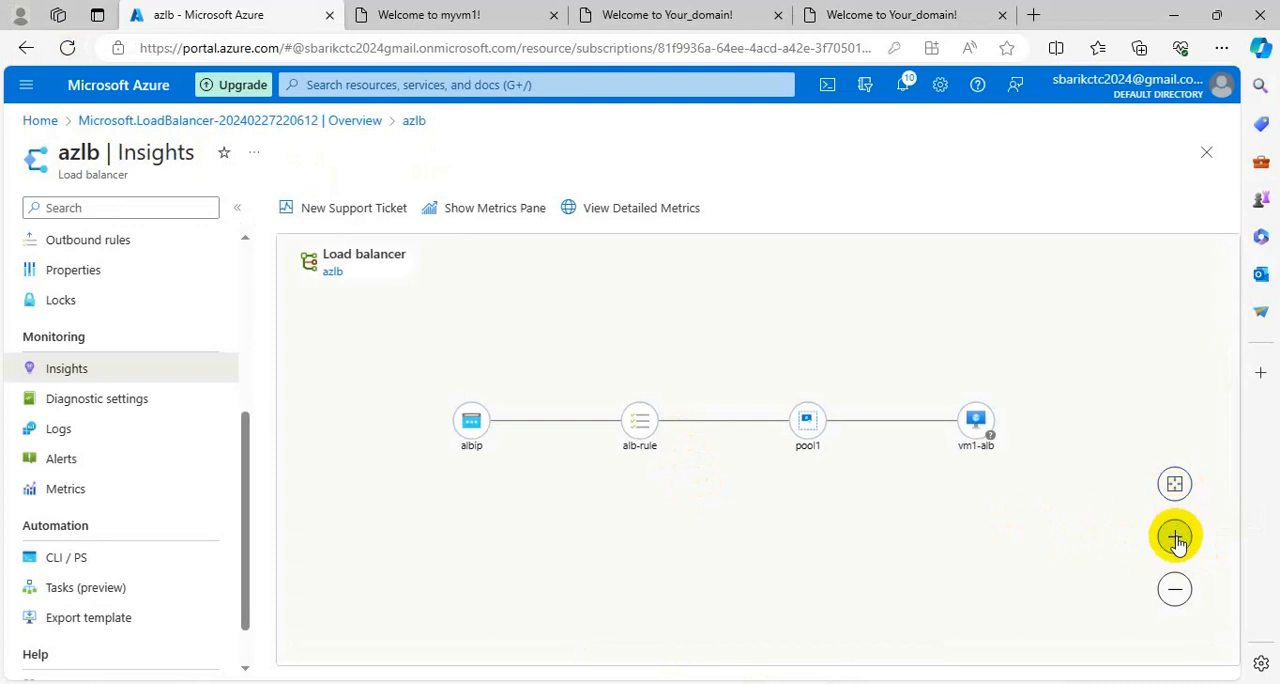
Examine the azlb Insights topology from albip through alb-rule and pool1 to vm1-alb, including the virtual machine's health indicator.
click(1175, 538)
click(1175, 538)
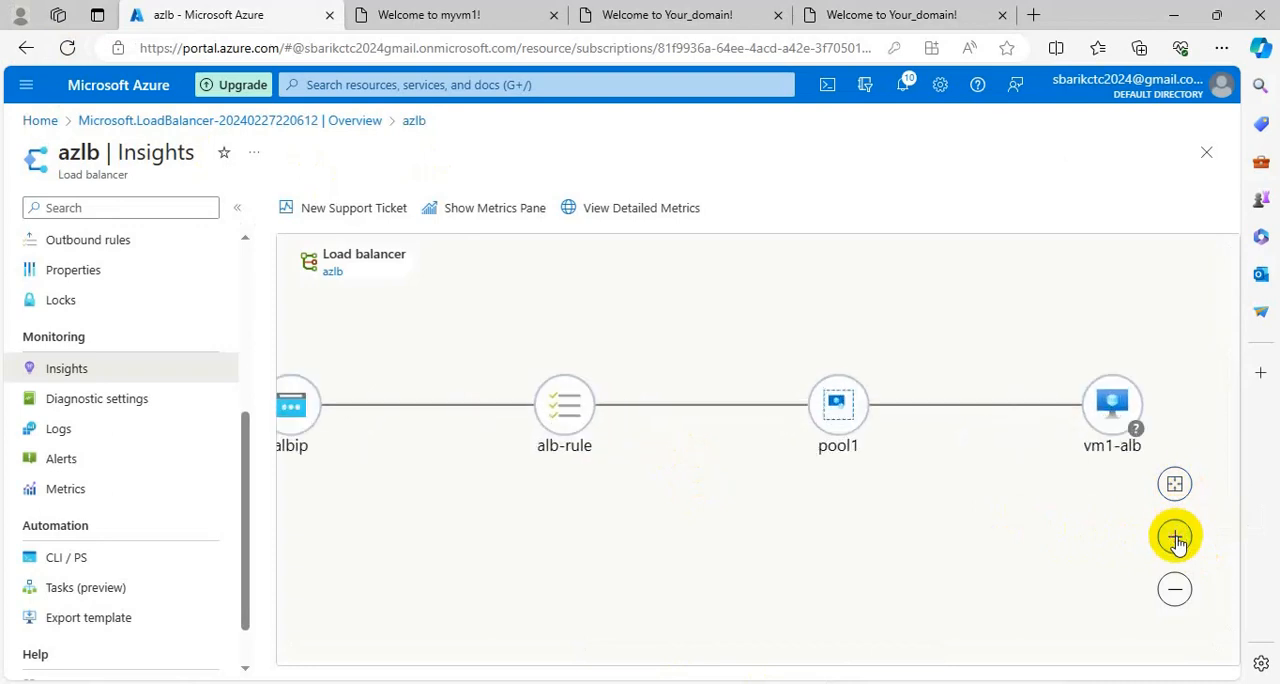
drag(410, 447, 391, 397)
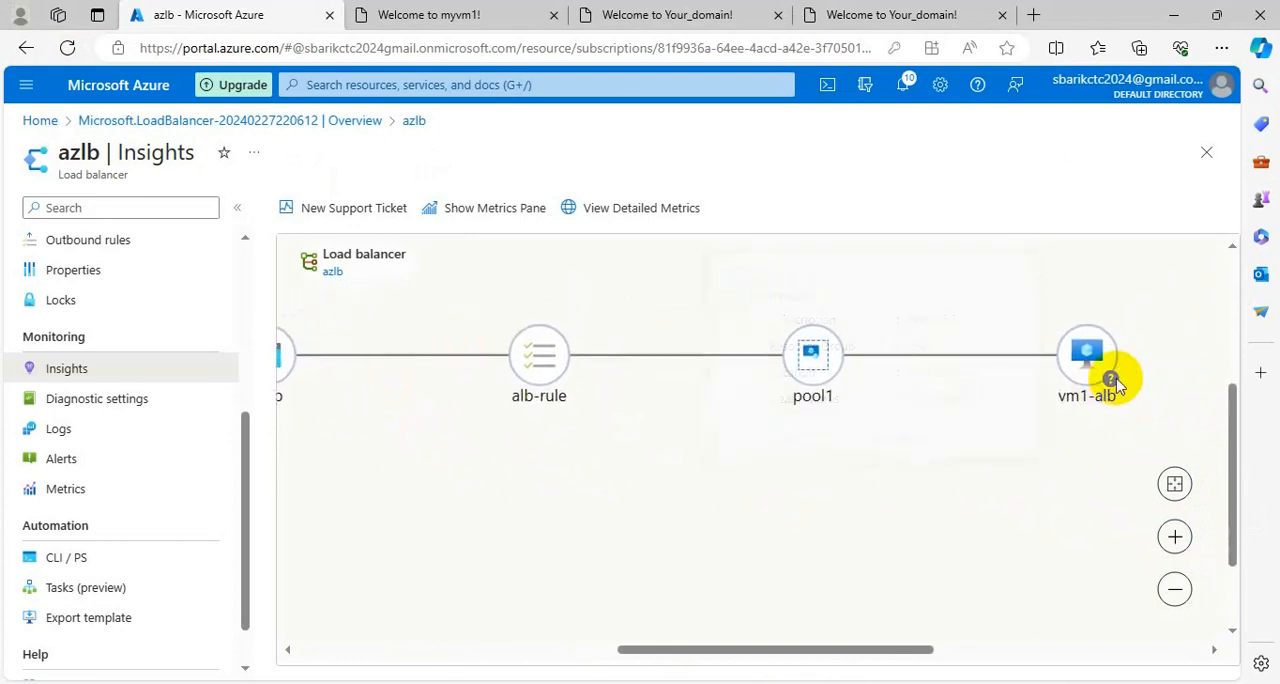
scroll(856, 460, down, 3)
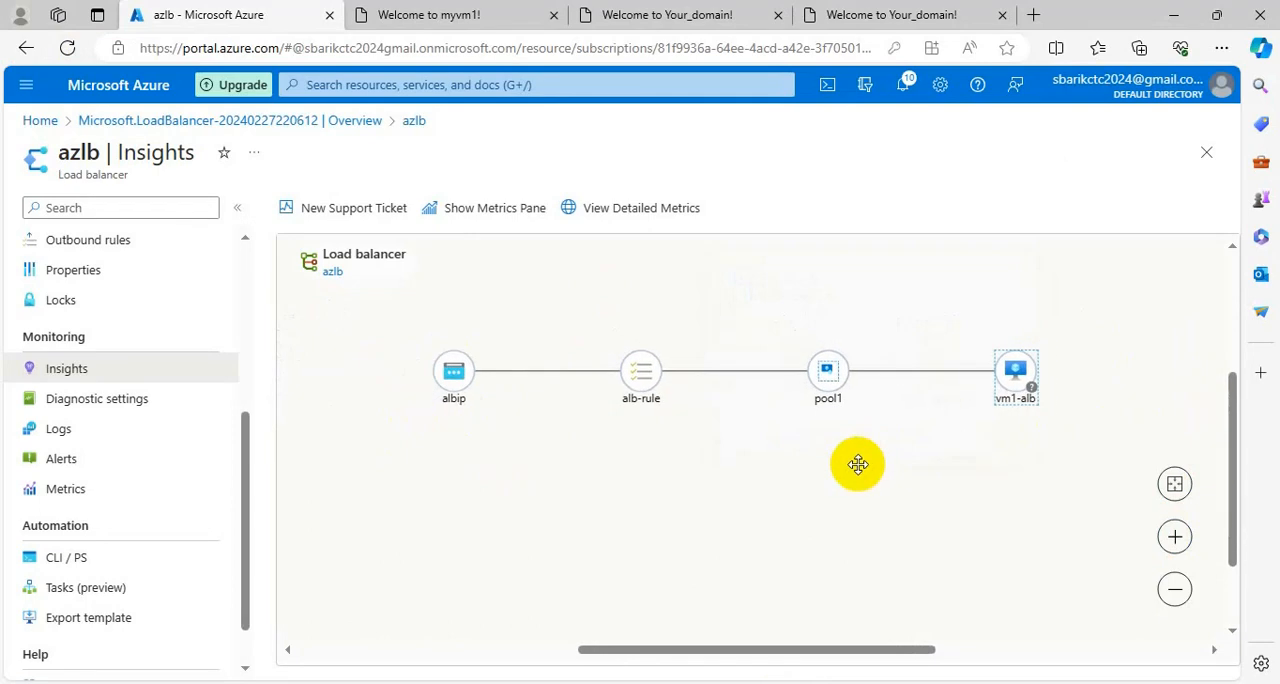
scroll(858, 464, up, 1)
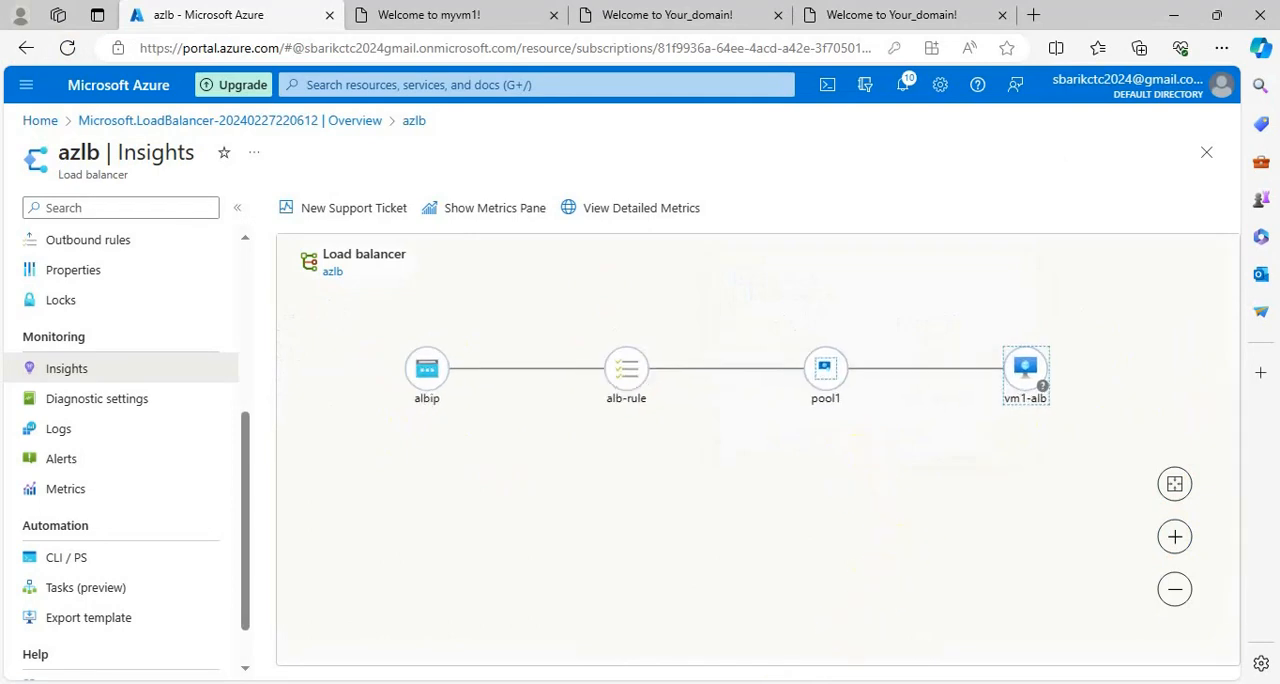
scroll(837, 506, down, 1)
scroll(857, 503, up, 1)
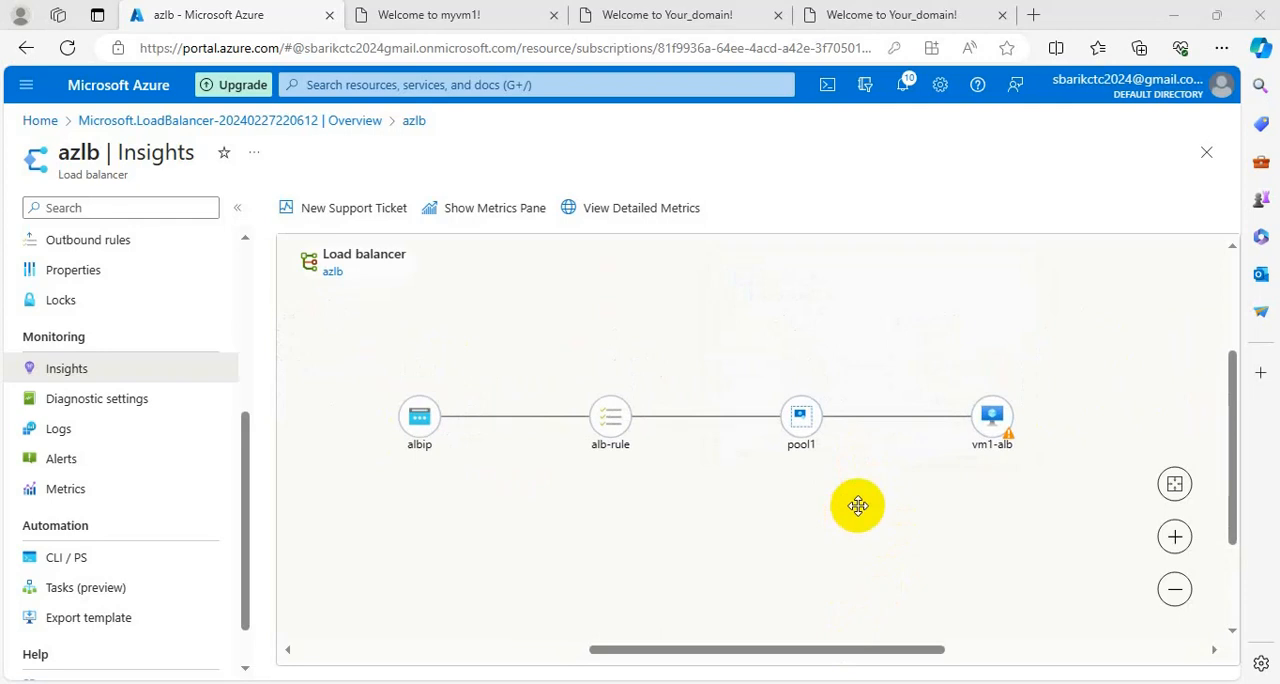
scroll(997, 463, up, 1)
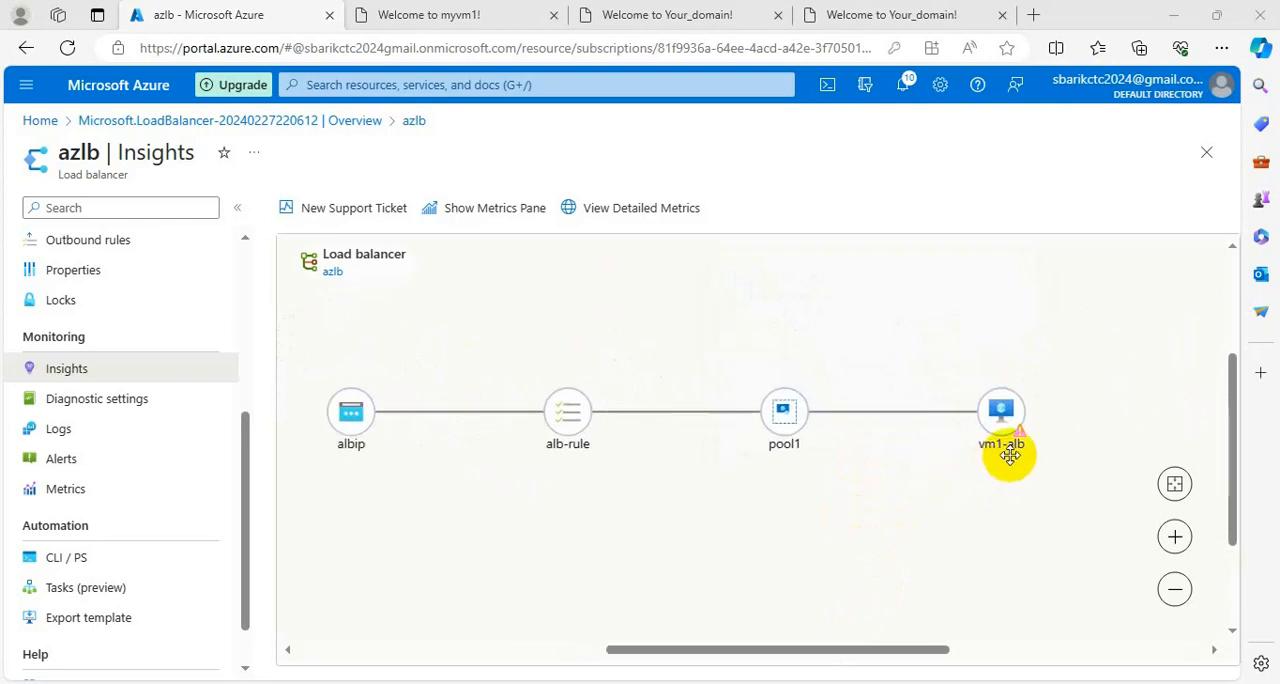
scroll(1005, 458, up, 1)
scroll(1009, 455, up, 1)
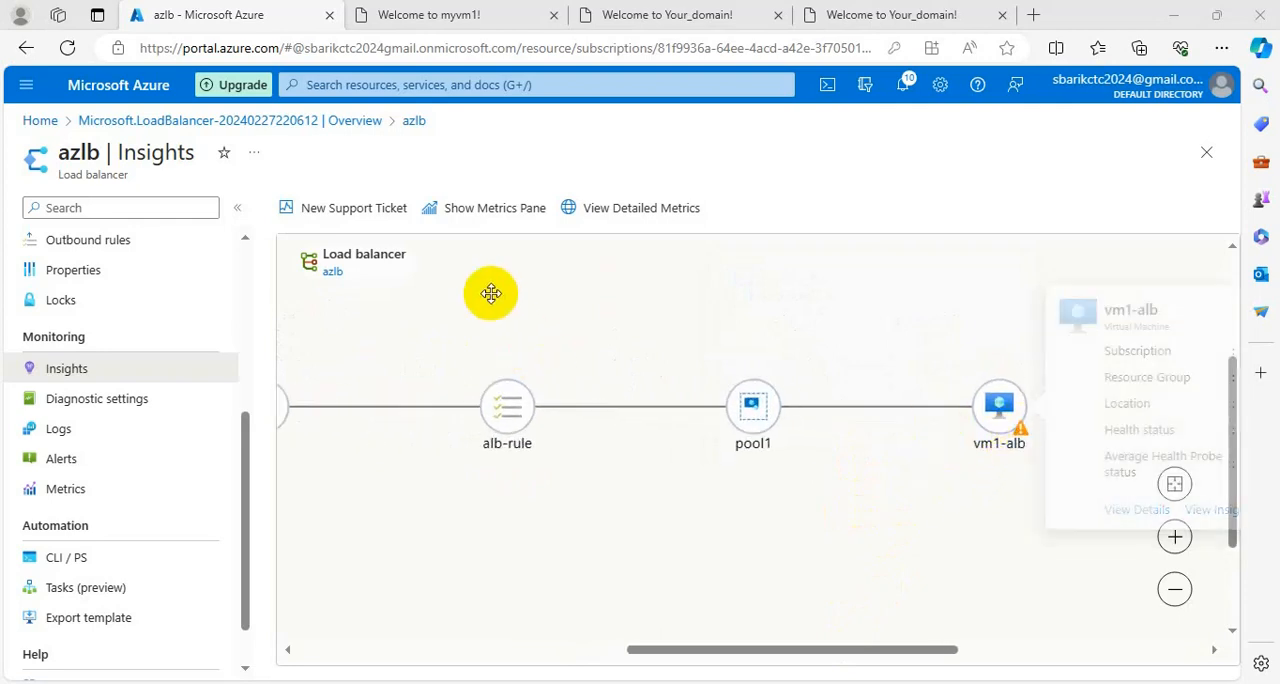
View the load balancer's metrics pane and close it, and reload azlb Insights by switching to Diagnostic settings and back.
click(505, 208)
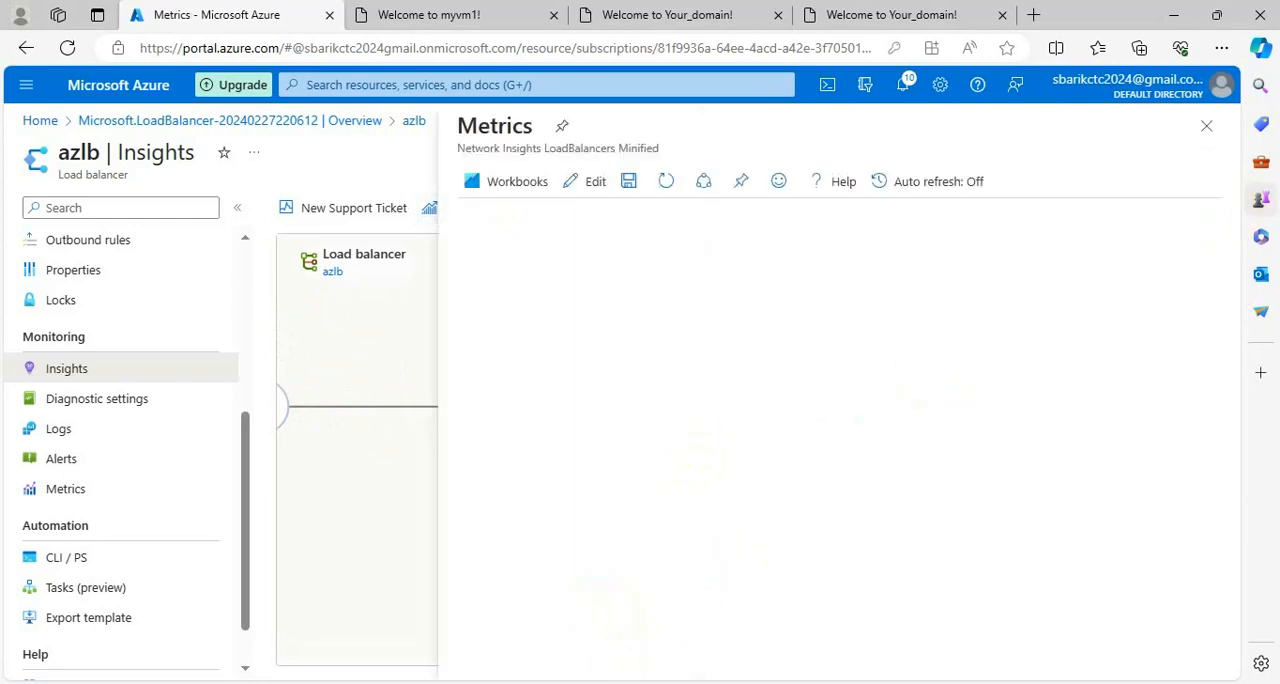
click(1204, 130)
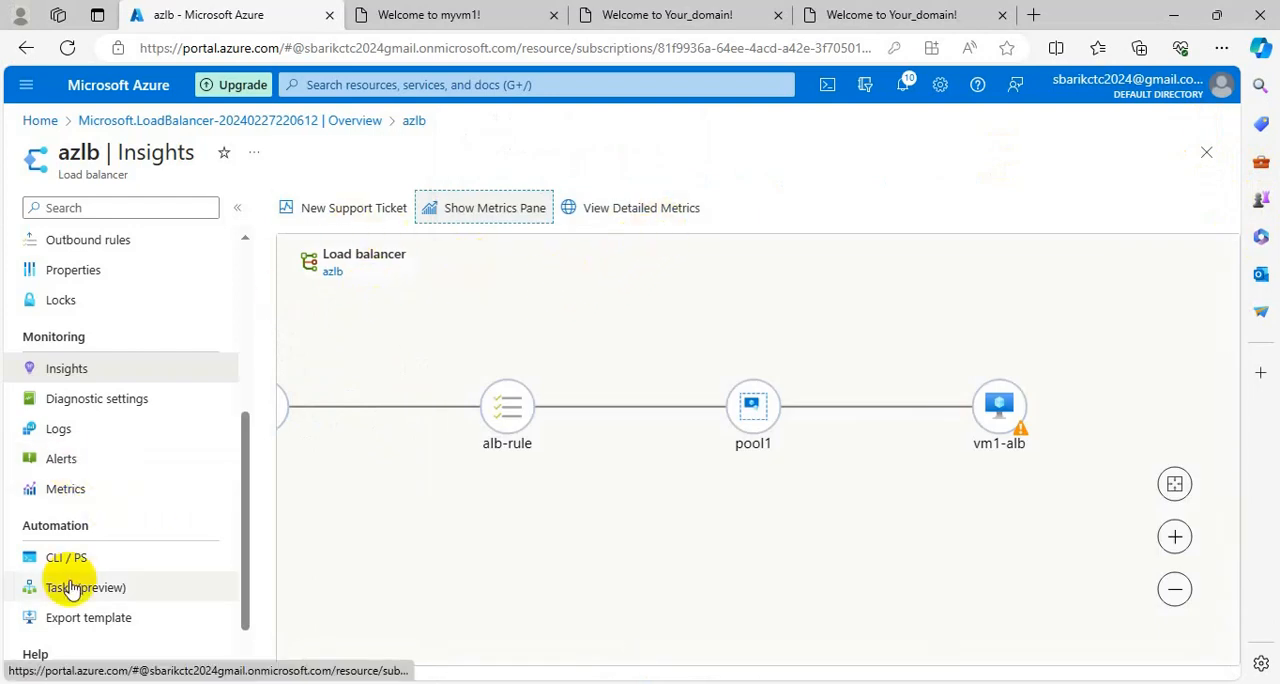
click(80, 399)
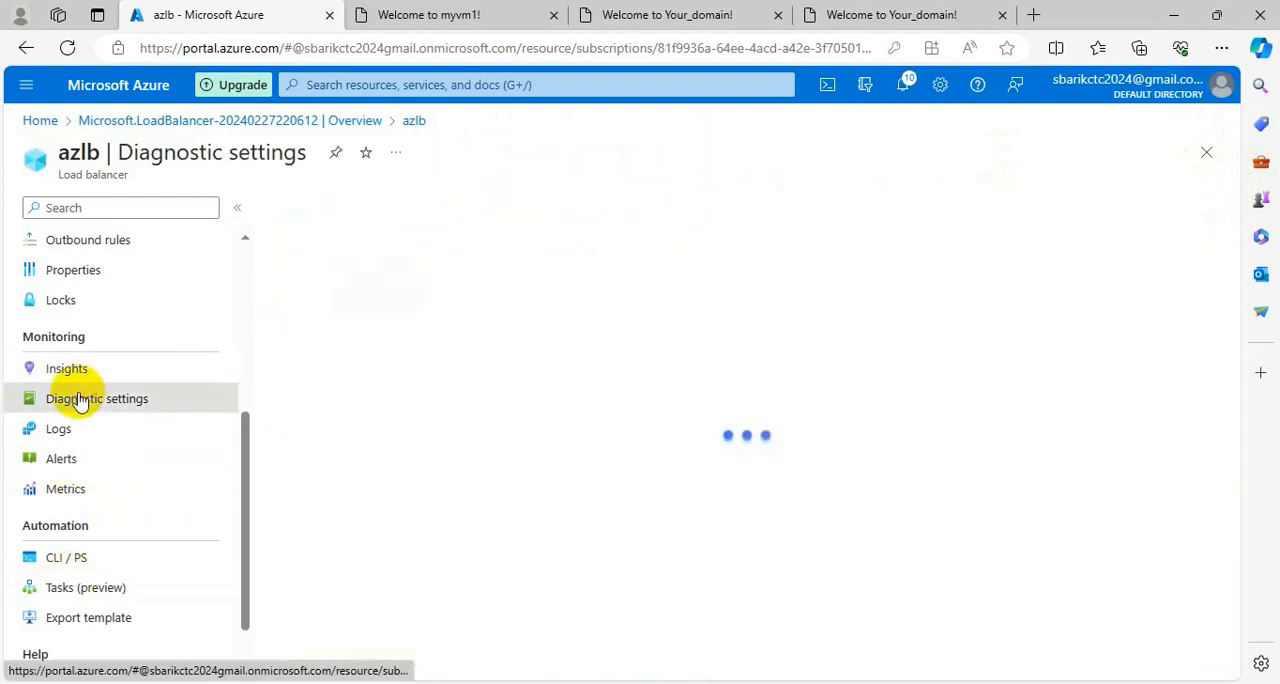
click(69, 380)
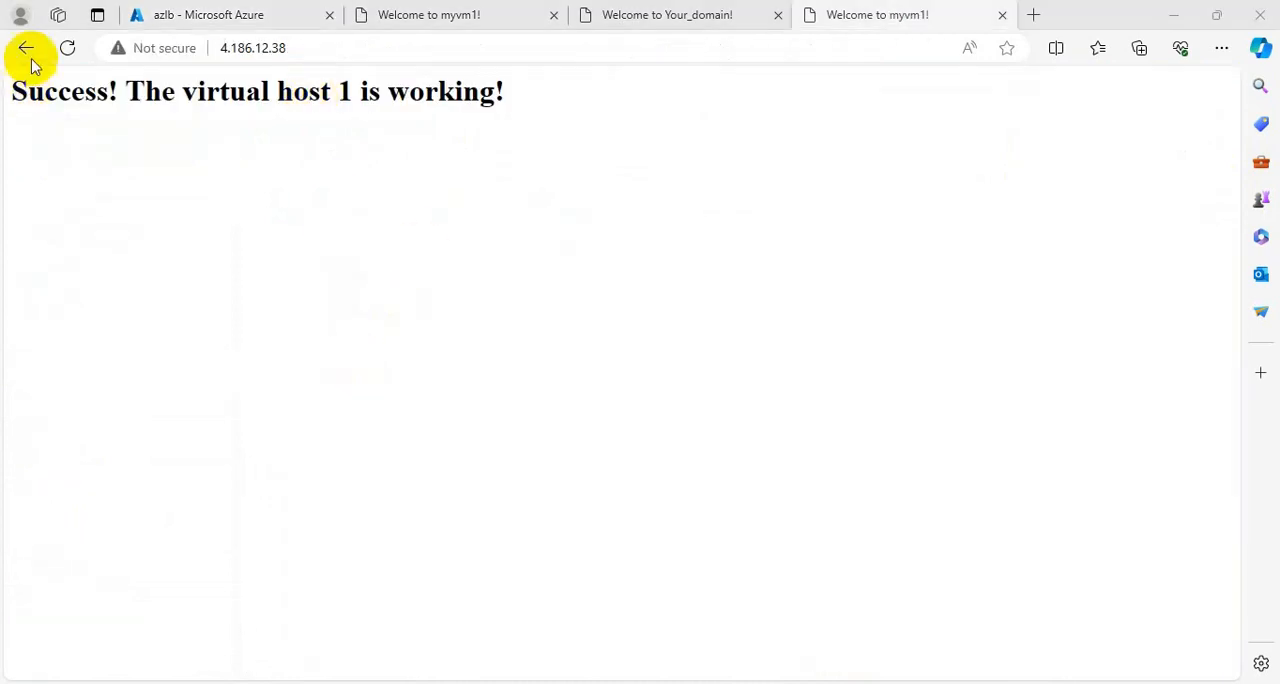
Reload the 4.186.12.38 page, and reopen azlb Insights in the Azure portal to check the health details of vm1-alb.
click(66, 55)
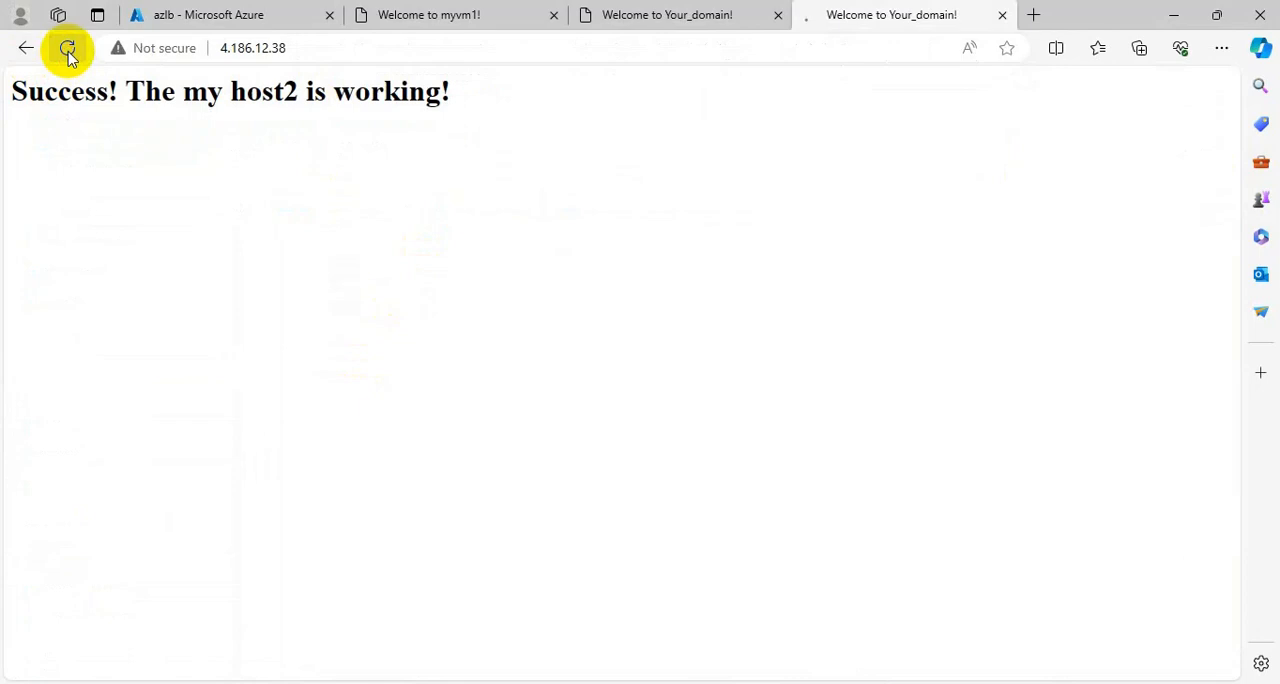
click(163, 15)
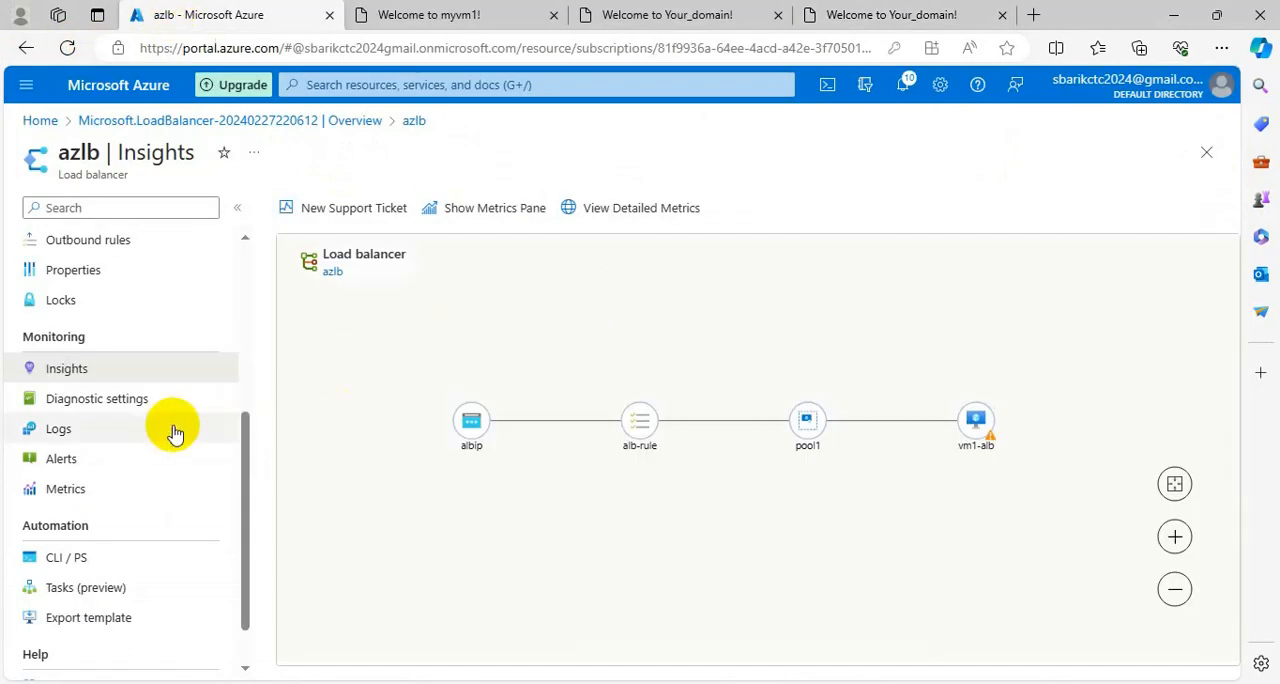
click(66, 402)
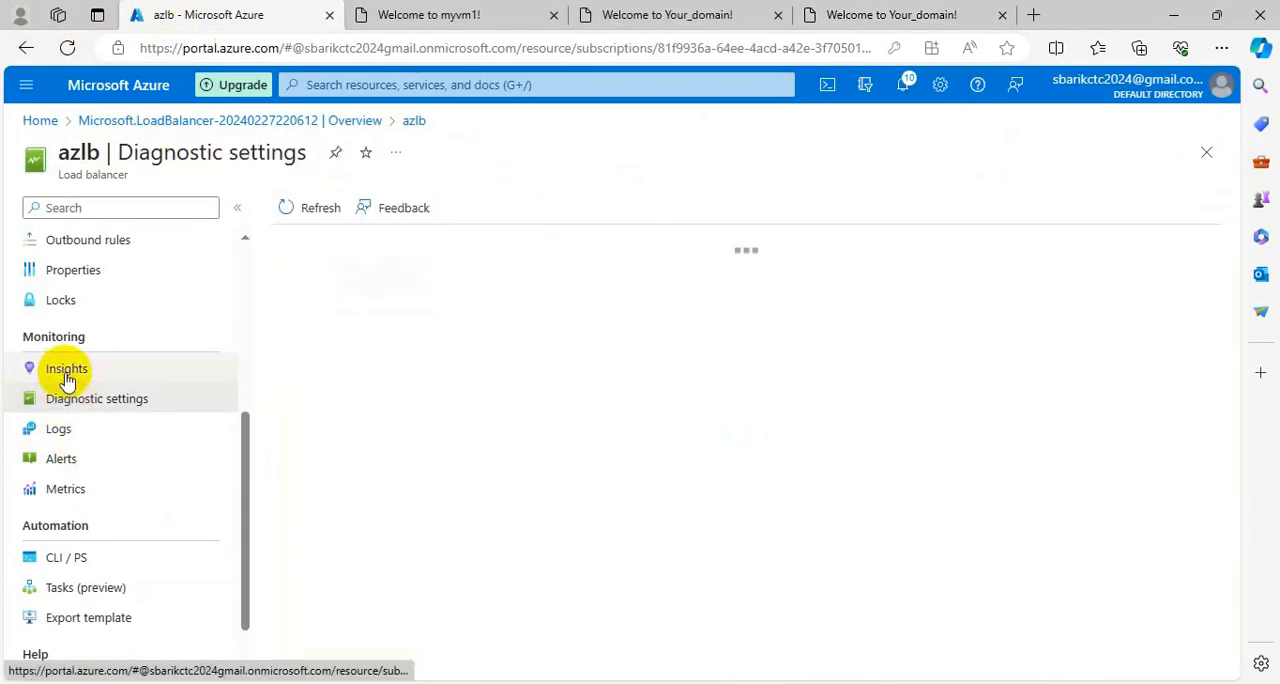
click(66, 378)
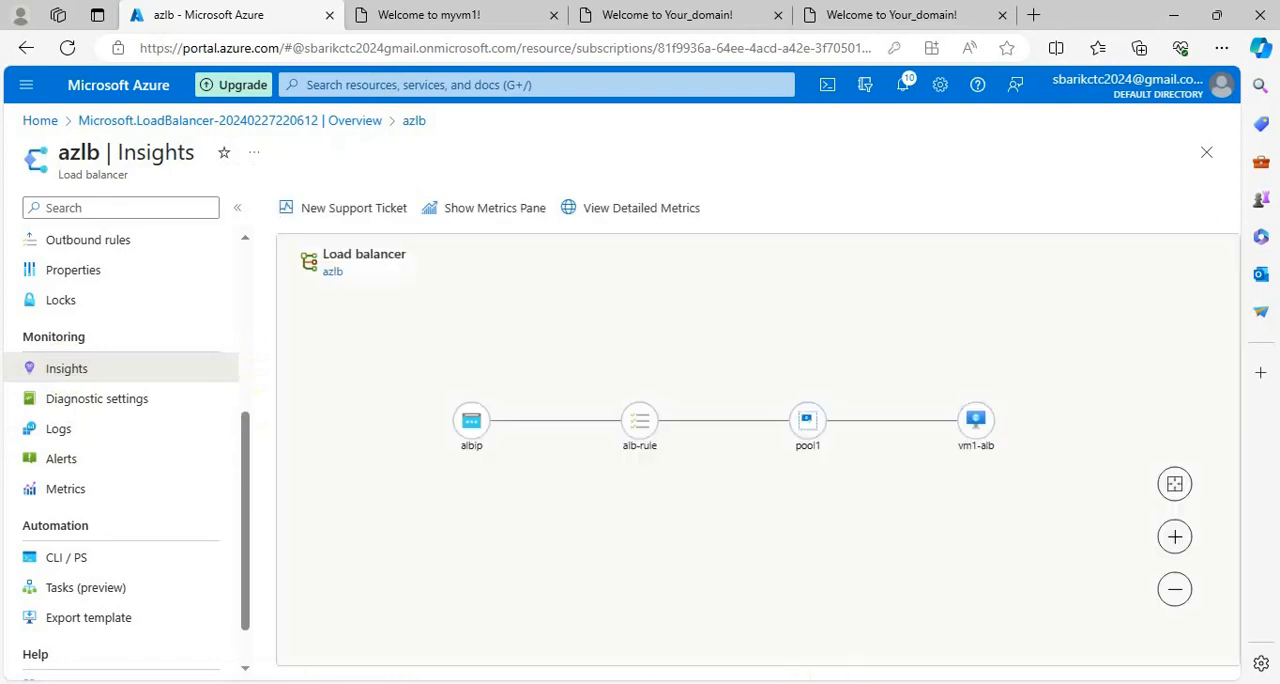
mouse_move(986, 420)
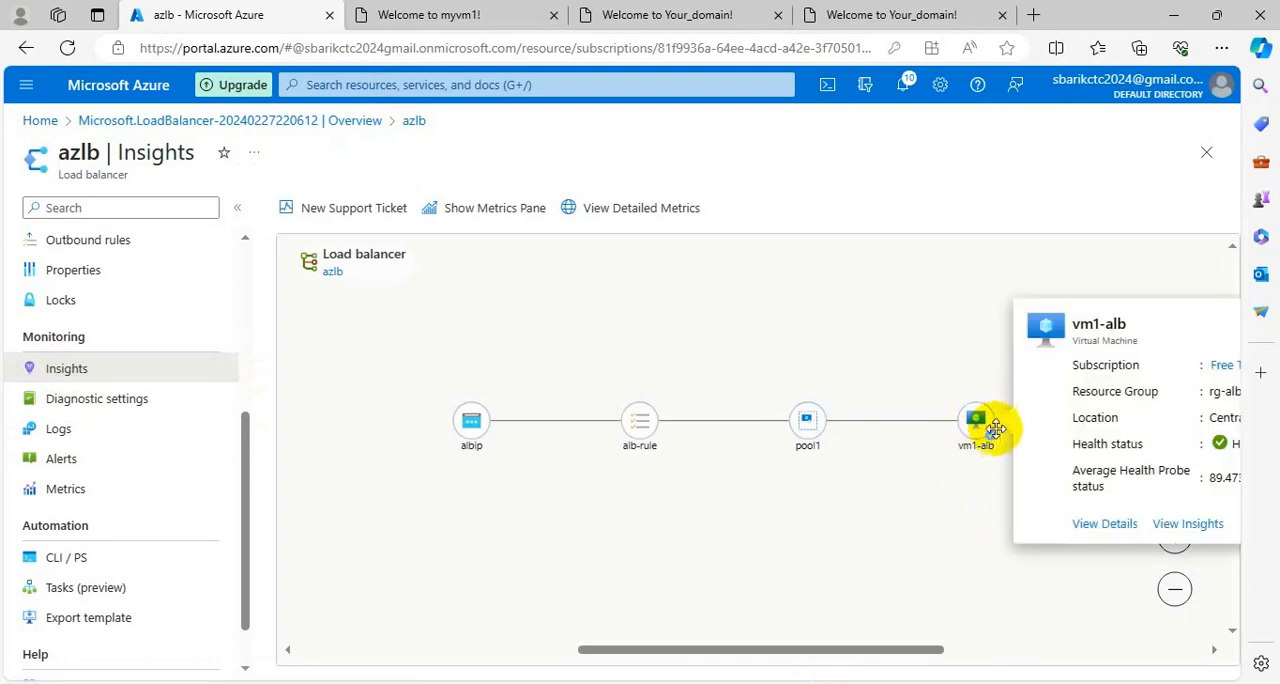